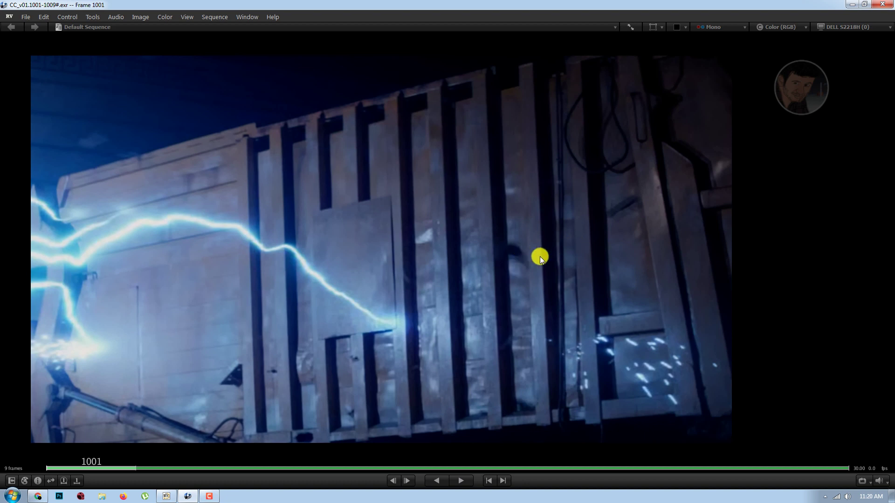
Step: Play the plate, circle the hanging wire with a white annotation loop, then switch to the YouTube tutorial
key("space")
key("space")
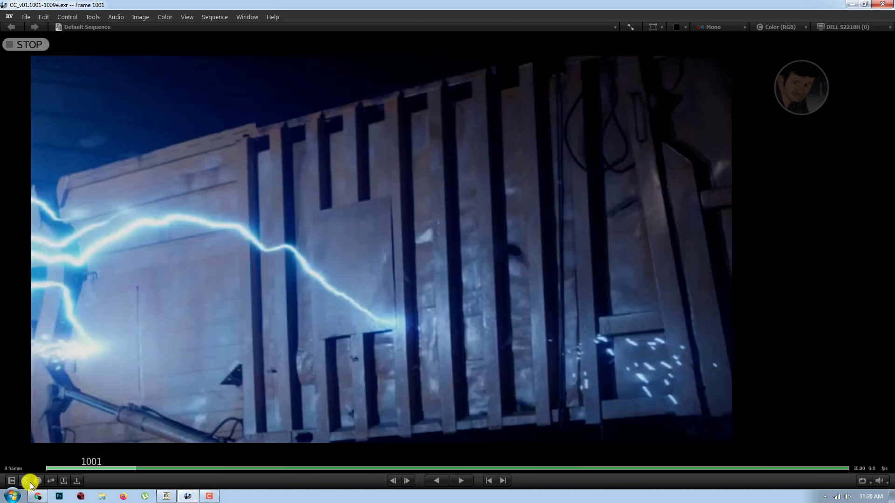
left_click(26, 481)
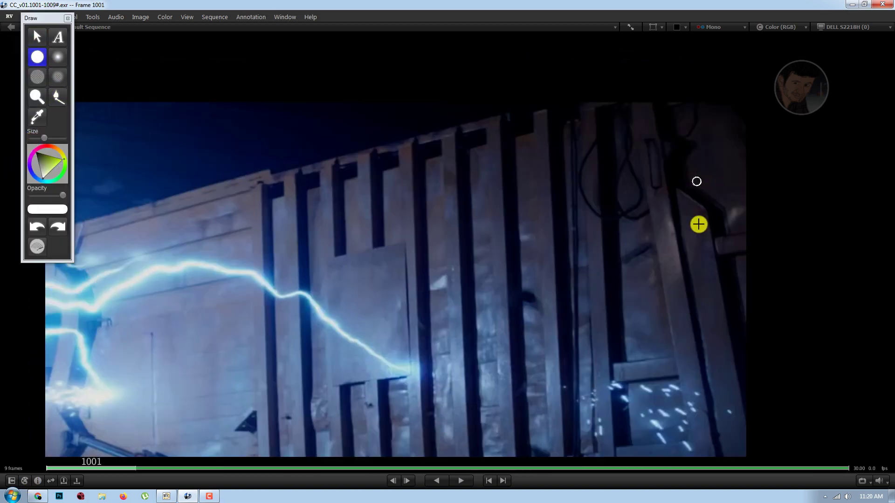
mouse_move(607, 135)
left_mouse_down()
mouse_move(634, 157)
mouse_move(658, 222)
left_mouse_up()
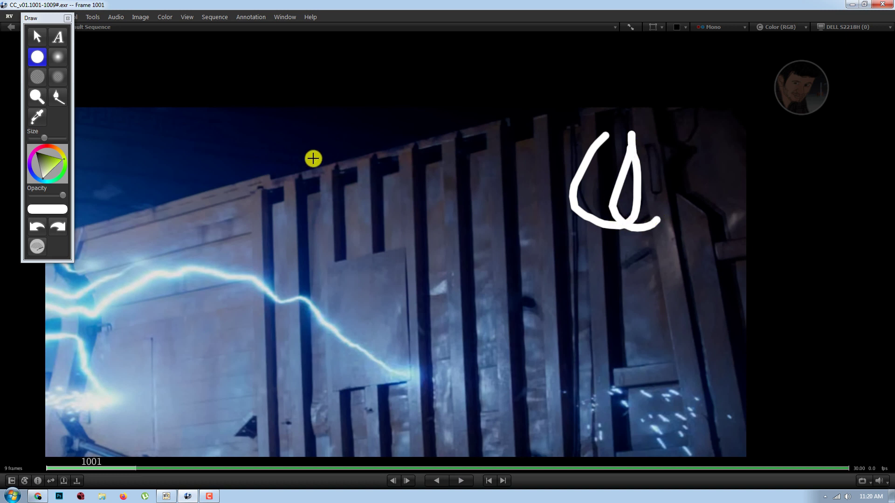
left_click(41, 60)
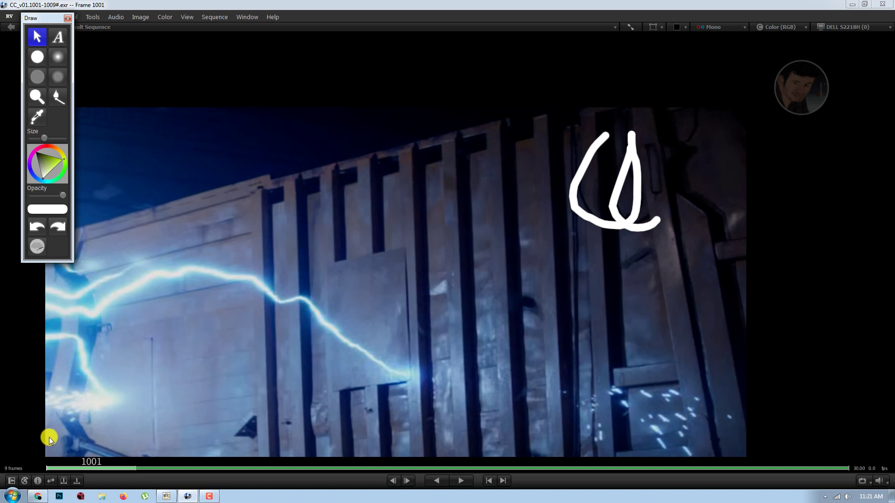
left_click(40, 495)
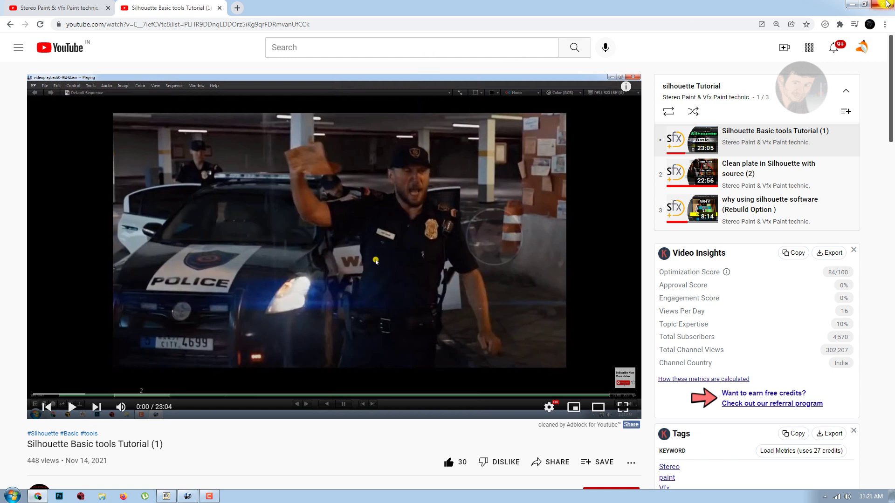
Step: Subscribe to the tutorial's channel with notifications set to All
key("alt+Tab")
key("space")
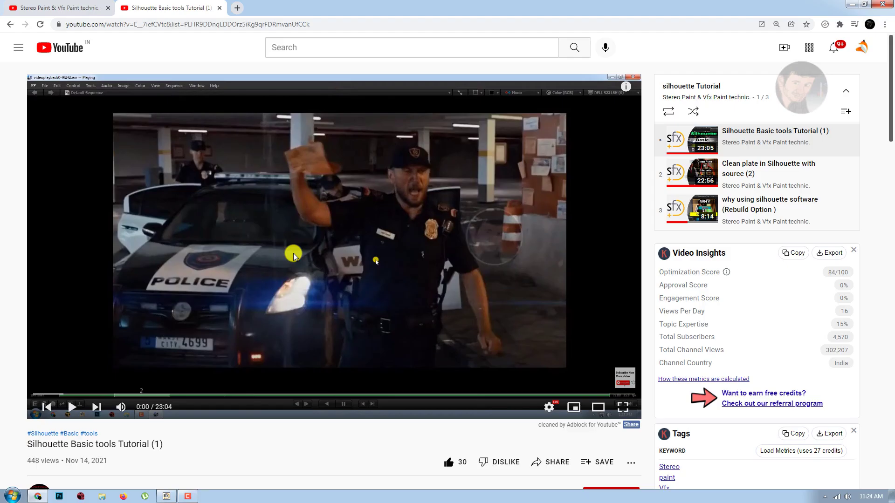
left_click(91, 5)
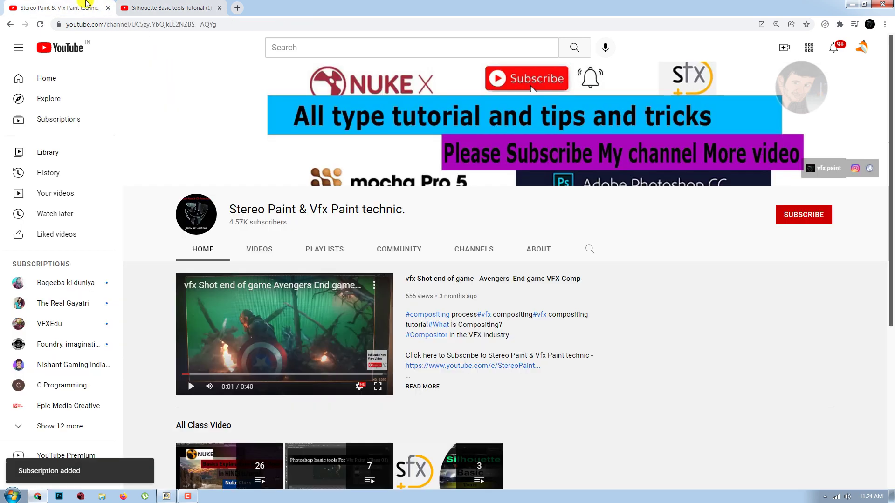
left_click(800, 215)
left_click(823, 216)
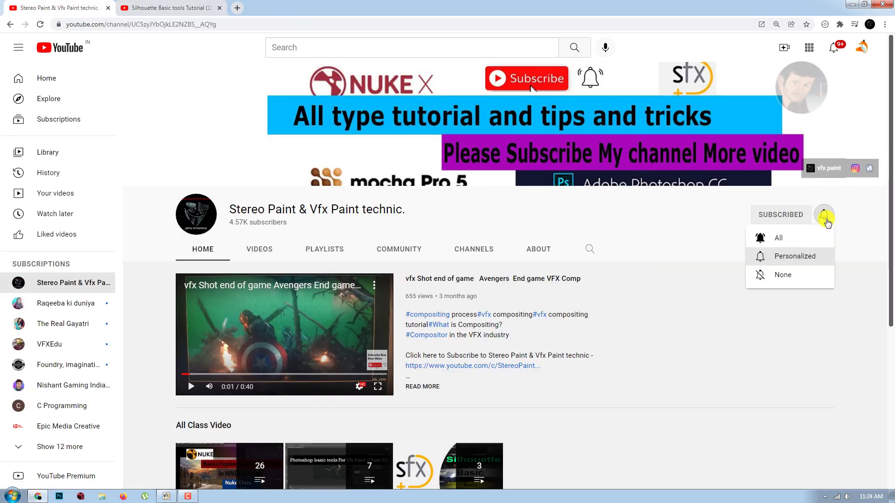
left_click(760, 239)
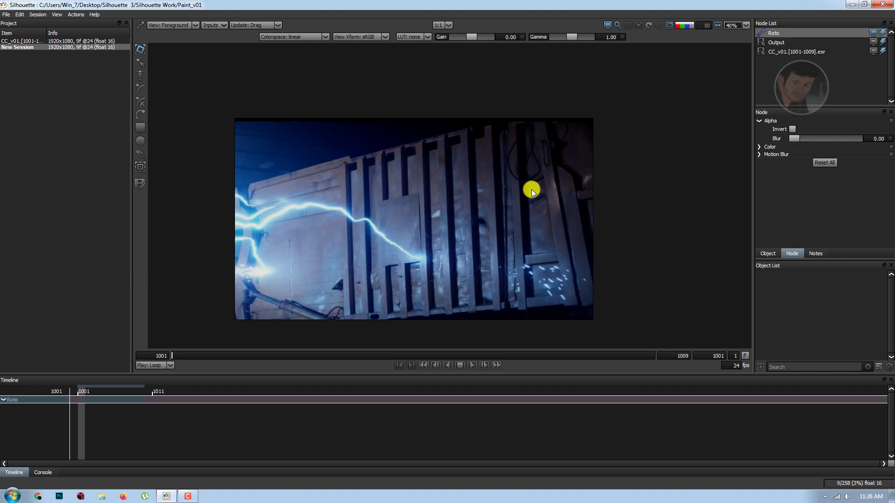
scroll(531, 189, "up", 2)
left_click(473, 365)
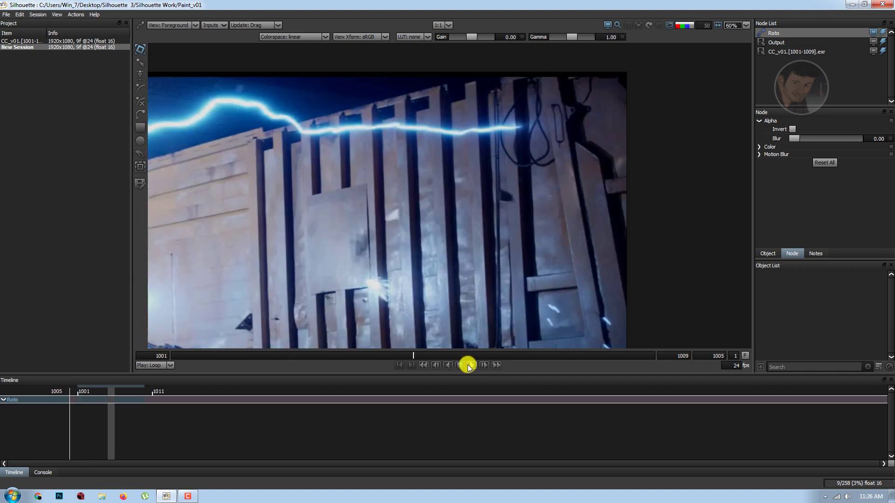
left_click(459, 365)
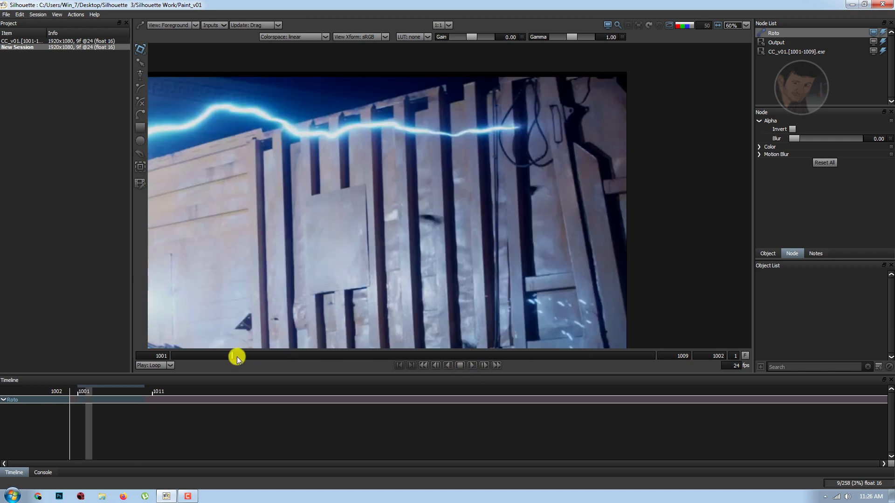
left_click_drag(237, 357, 135, 357)
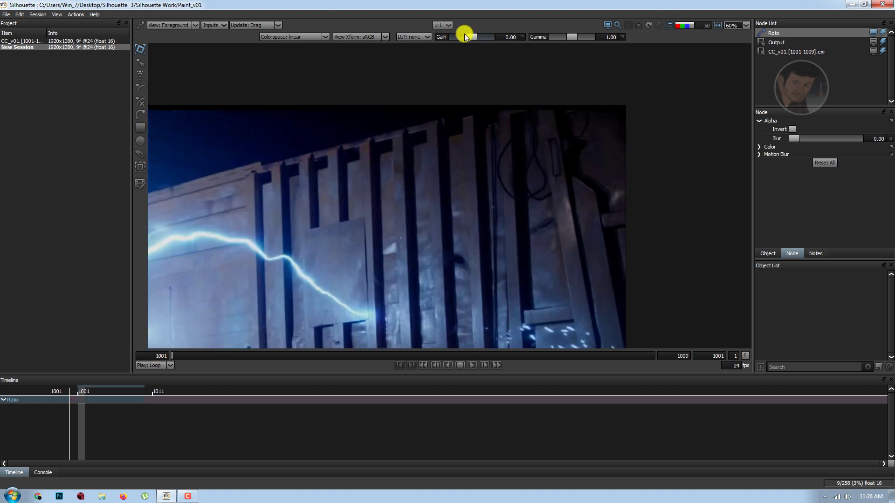
Step: Try raising viewer gain and gamma, reset them to 0.00 and 1.00, then raise them again
left_click_drag(467, 37, 484, 38)
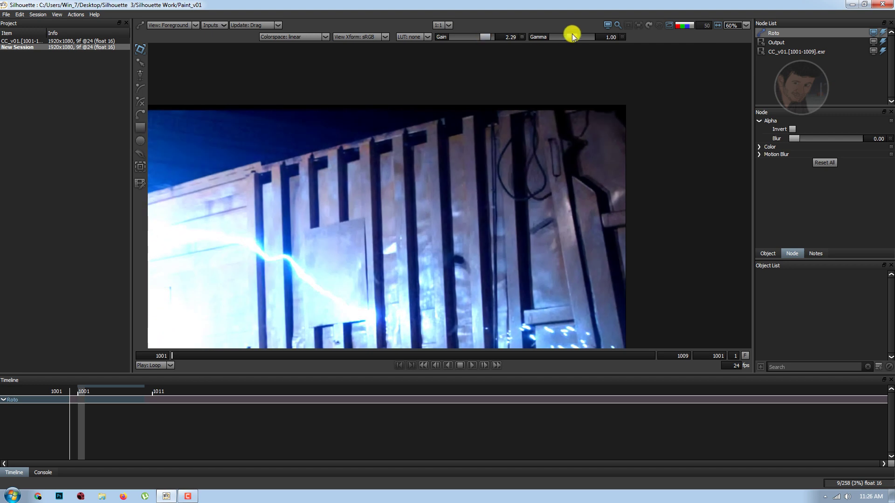
left_click_drag(578, 39, 571, 46)
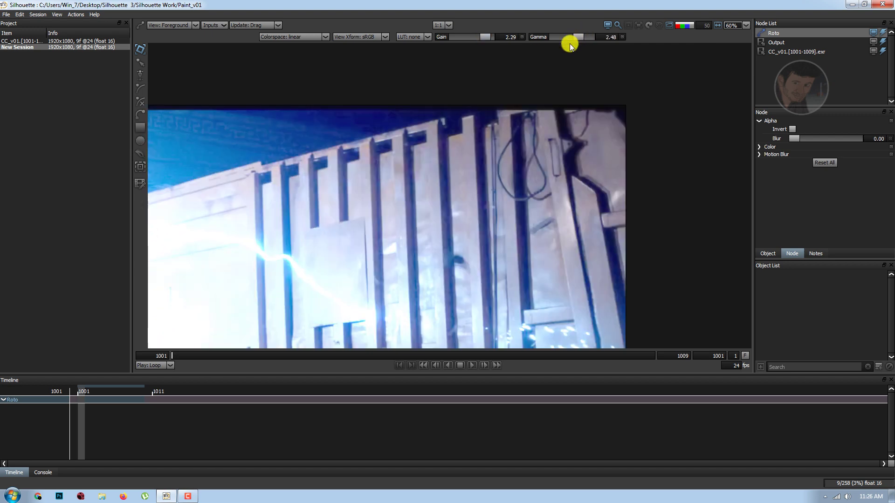
left_click(521, 37)
left_click(622, 37)
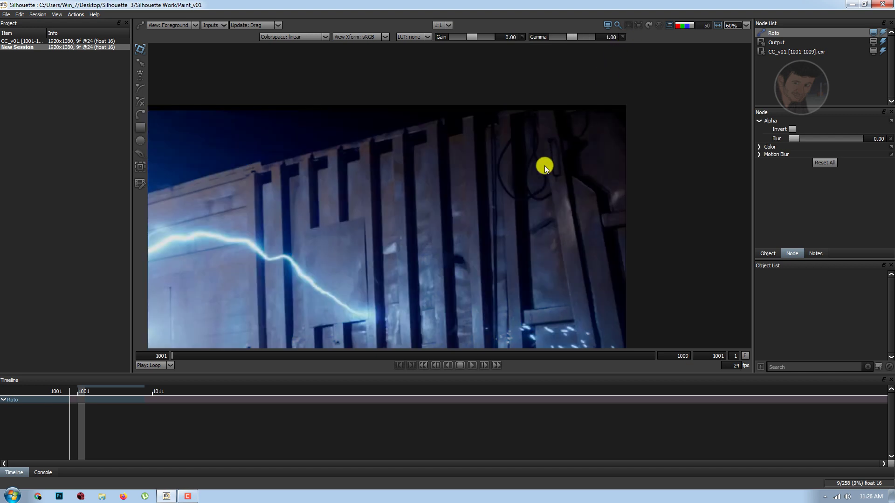
left_click_drag(475, 38, 484, 37)
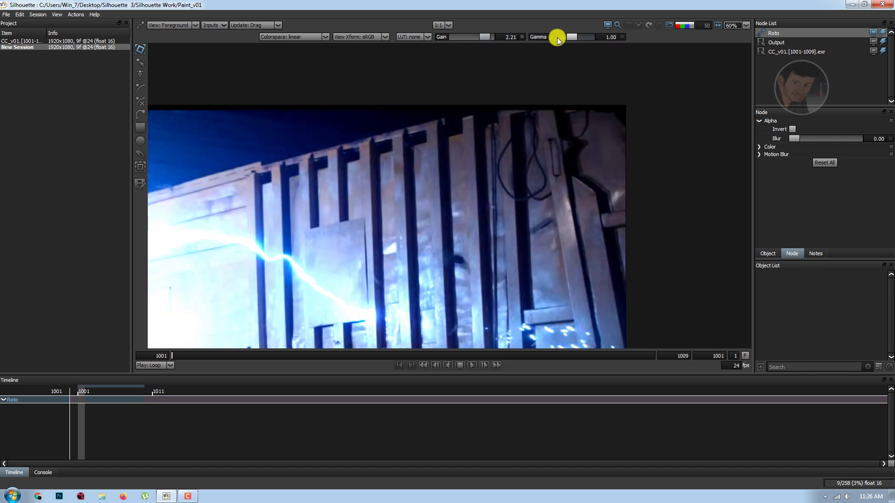
left_click_drag(568, 37, 581, 41)
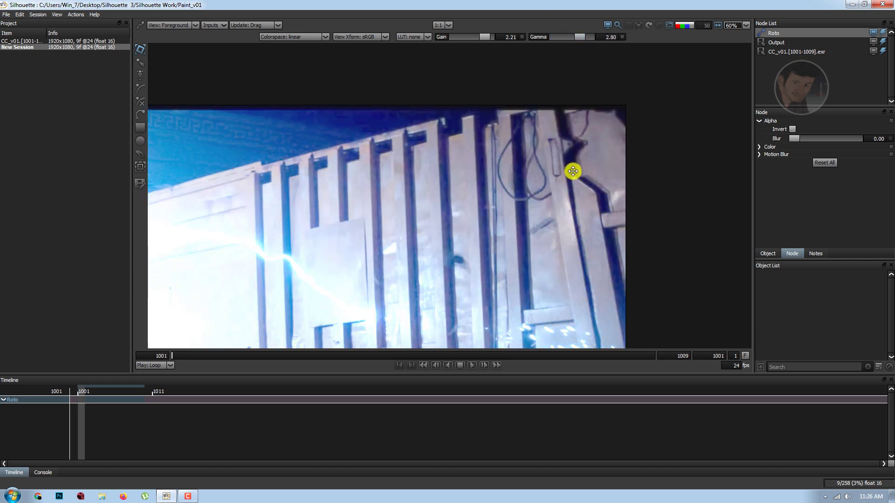
Step: Play the plate, stop on 1007, and go back to lightning frame 1005
scroll(571, 171, "up", 1)
scroll(568, 168, "up", 1)
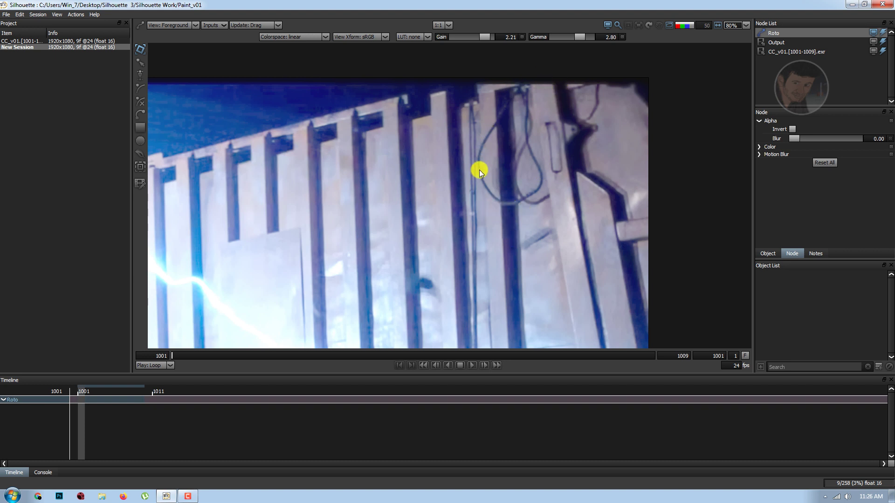
scroll(461, 187, "down", 1)
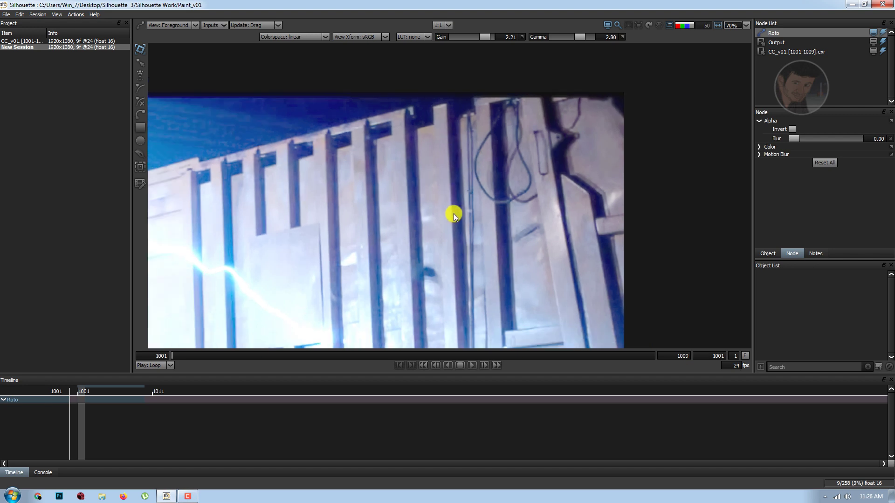
left_click(472, 365)
left_click(533, 355)
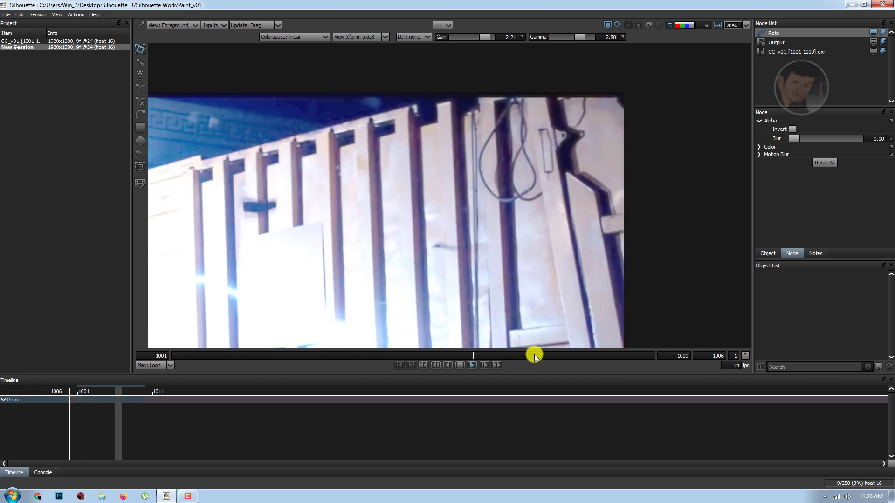
left_click_drag(561, 351, 427, 370)
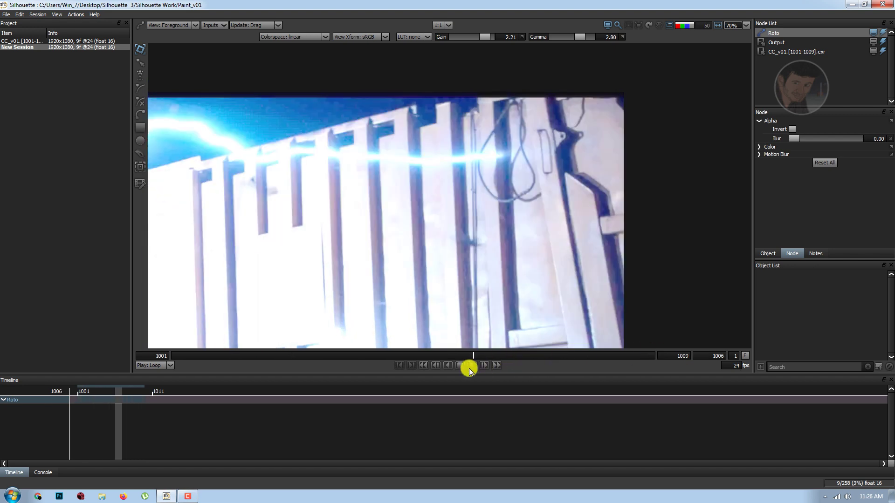
Step: Settle the viewer display at gain 0.47 and gamma 2.36
left_click_drag(484, 36, 461, 36)
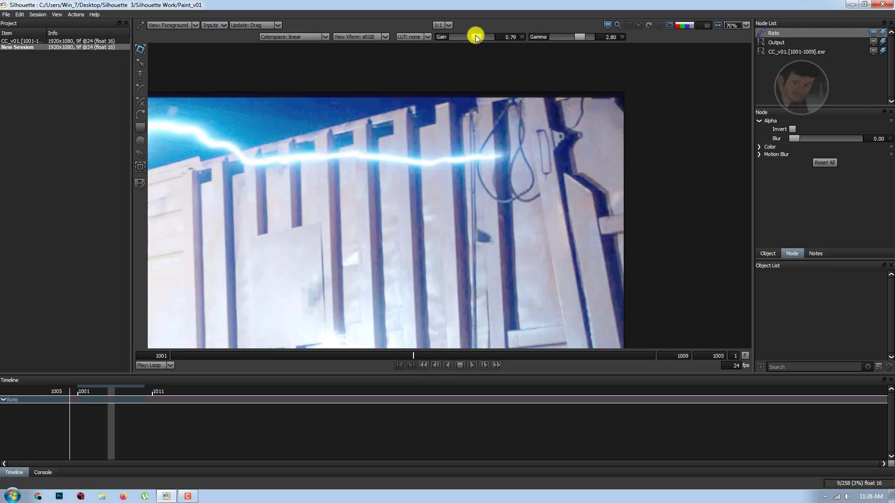
left_click_drag(579, 37, 571, 36)
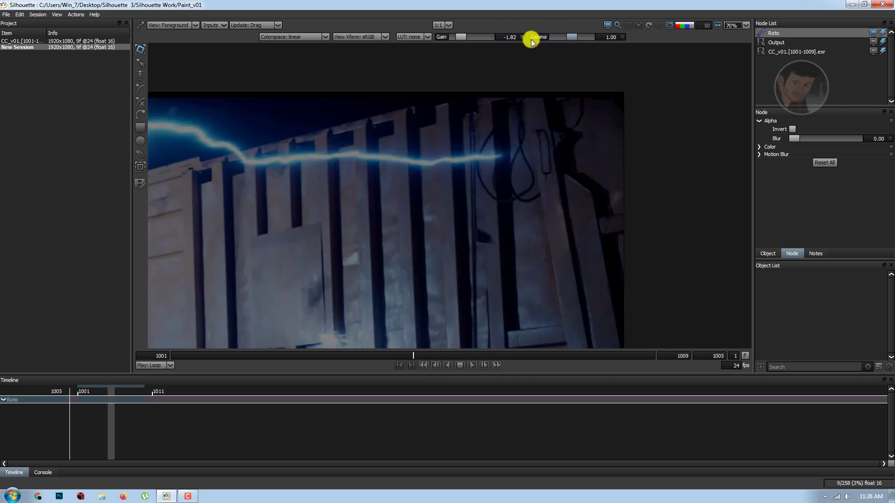
left_click_drag(458, 37, 496, 37)
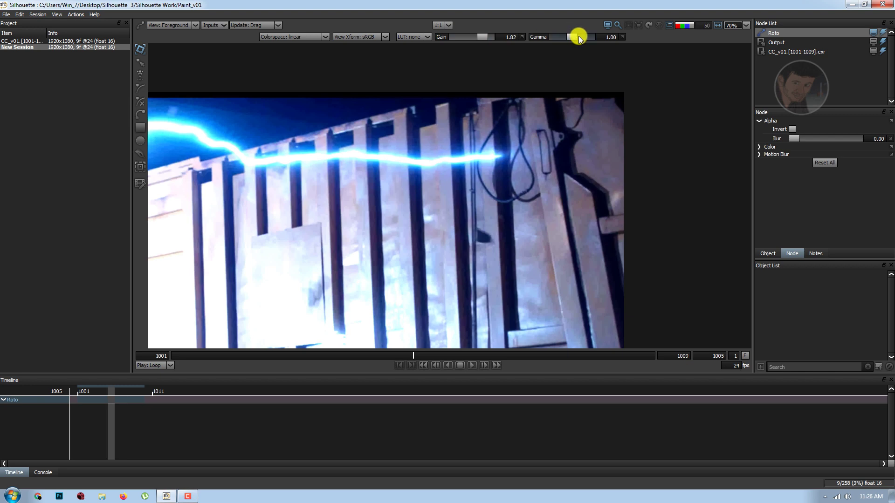
left_click_drag(578, 37, 571, 37)
mouse_move(485, 38)
left_mouse_down()
mouse_move(477, 41)
mouse_move(484, 39)
left_mouse_up()
left_click_drag(572, 35, 577, 35)
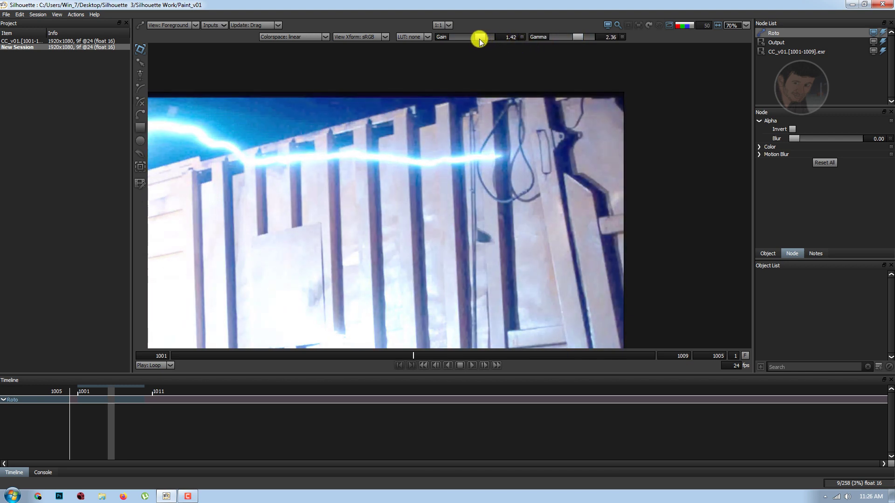
left_click_drag(488, 41, 475, 39)
scroll(506, 120, "down", 1)
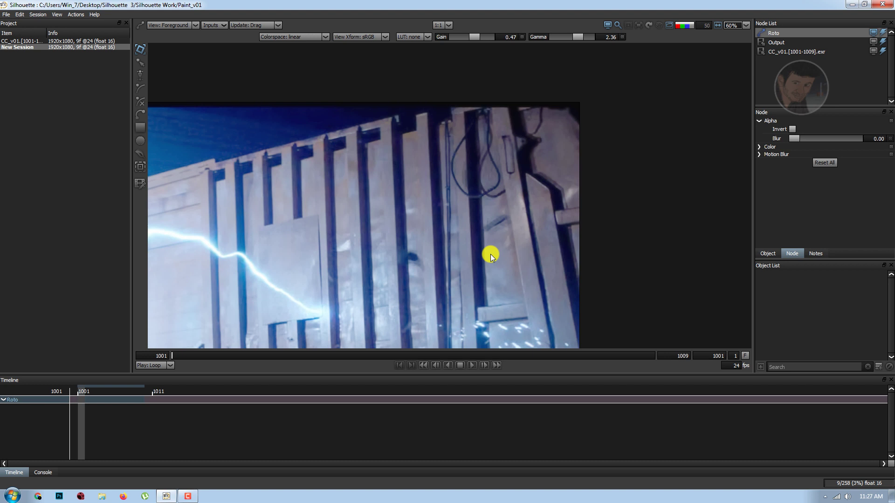
Step: Play and scrub the plate from the lightning frame 1006 to the last frame, 1009
scroll(491, 254, "up", 2)
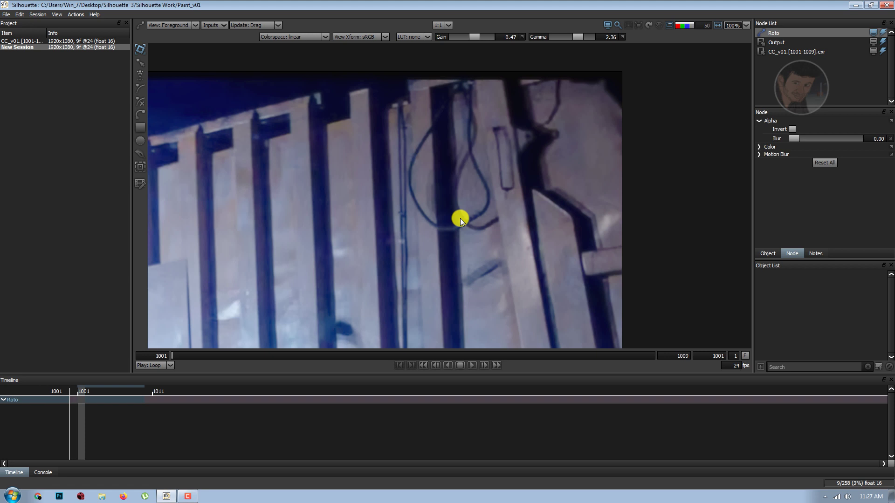
scroll(461, 217, "down", 1)
scroll(526, 206, "down", 4)
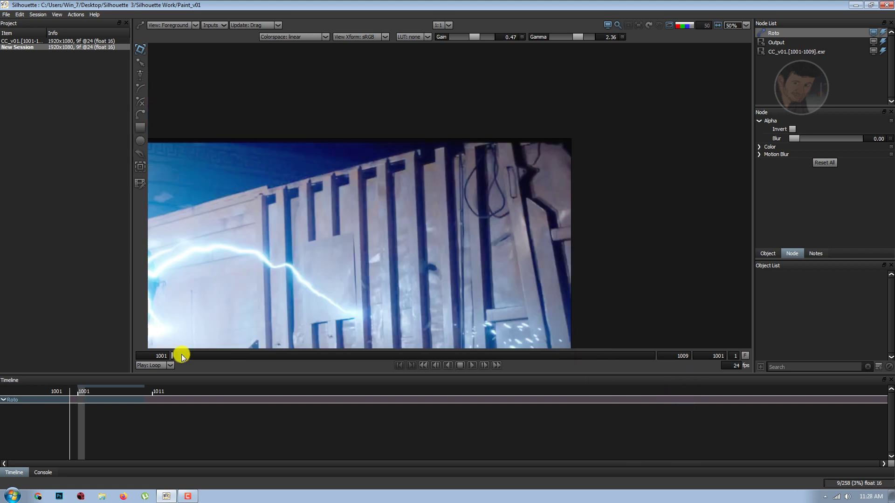
mouse_move(181, 355)
left_mouse_down()
mouse_move(477, 373)
mouse_move(601, 353)
left_mouse_up()
scroll(581, 236, "up", 1)
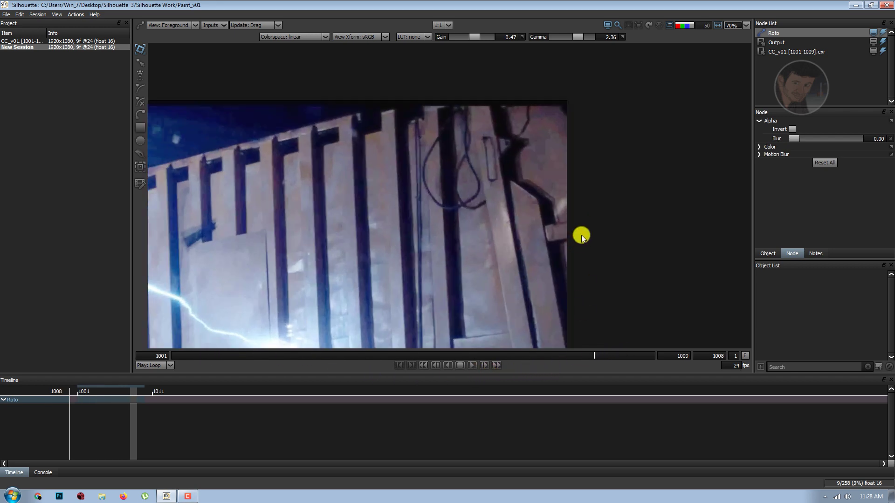
scroll(621, 265, "up", 2)
scroll(495, 228, "down", 3)
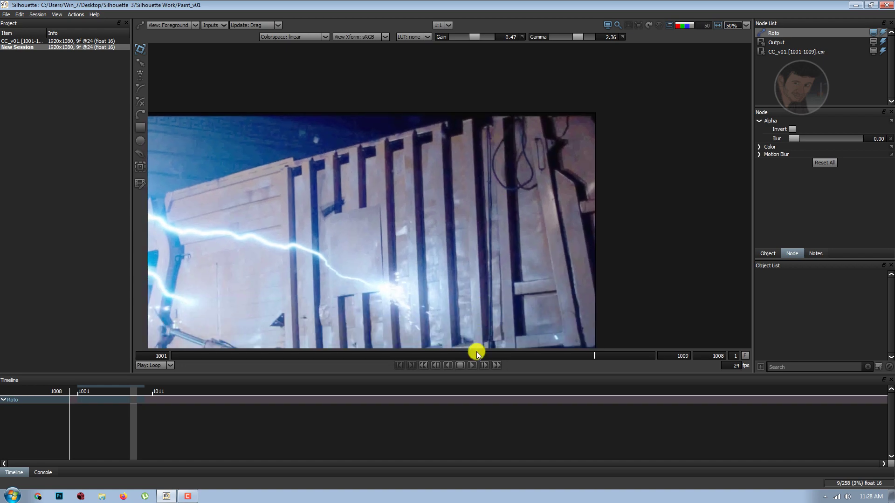
left_click(472, 366)
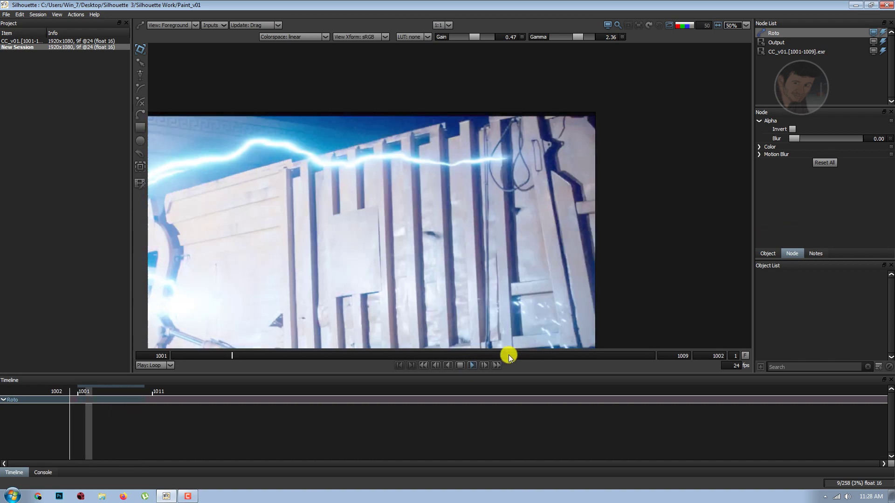
left_click(457, 364)
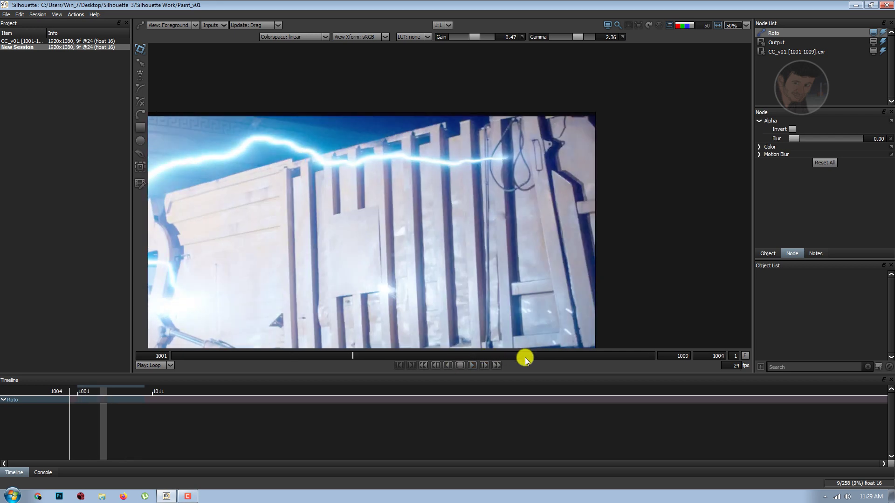
left_click(602, 355)
left_click_drag(604, 352, 651, 355)
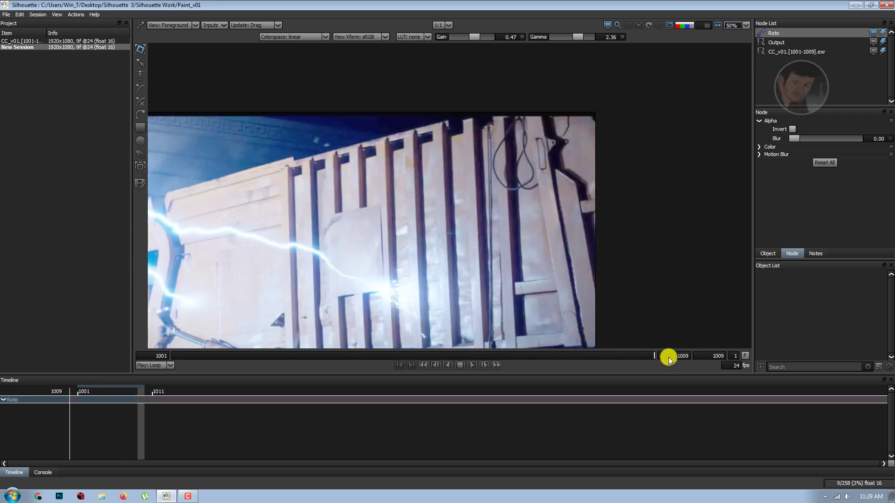
Step: Scrub back and forth to inspect the wire, then pan to centre the dangling wire
scroll(538, 207, "up", 3)
scroll(538, 207, "down", 2)
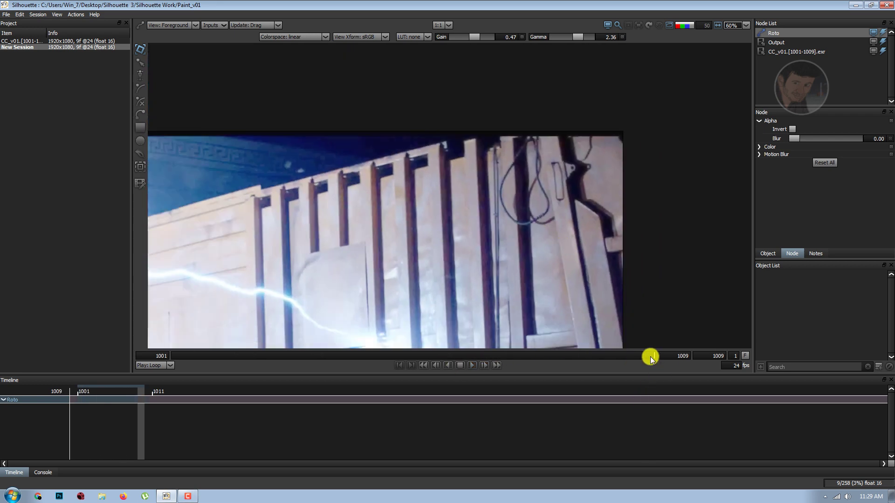
left_click_drag(650, 357, 512, 351)
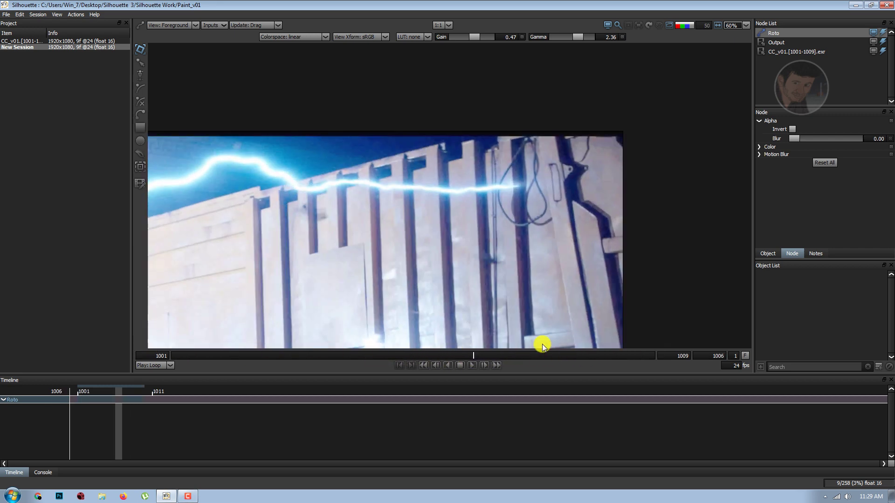
left_click_drag(512, 350, 701, 342)
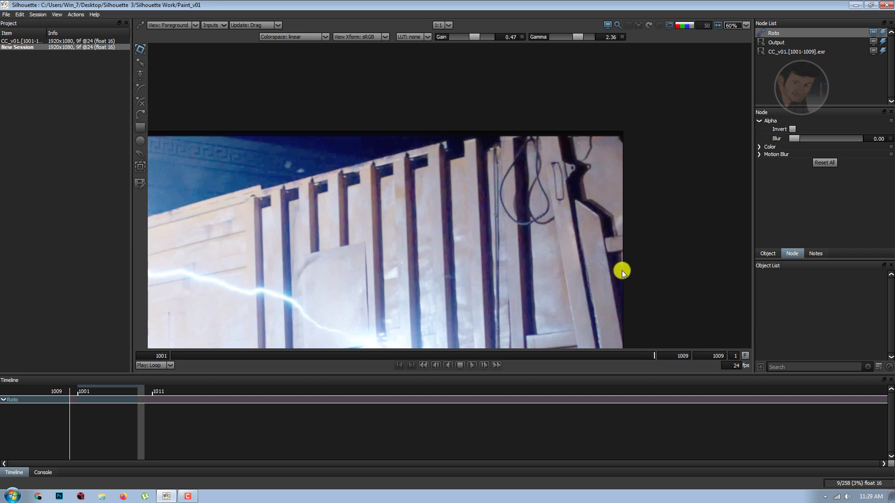
scroll(622, 270, "up", 3)
left_click_drag(534, 253, 470, 158)
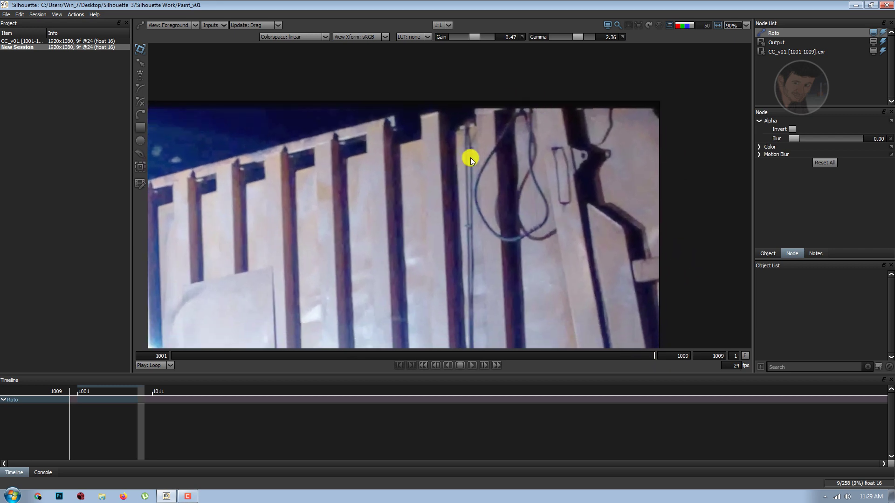
Step: Play and scrub frames 1001–1009 to watch the wire move, ending on frame 1009
key("space")
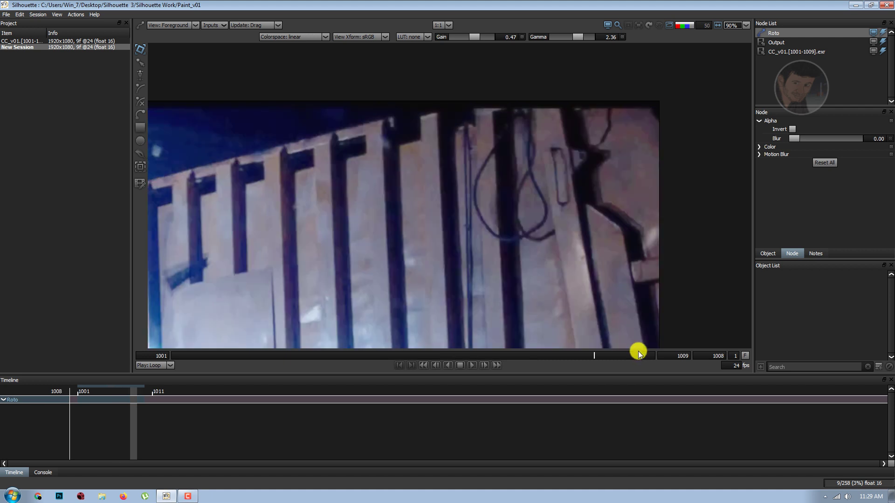
left_click_drag(605, 351, 557, 352)
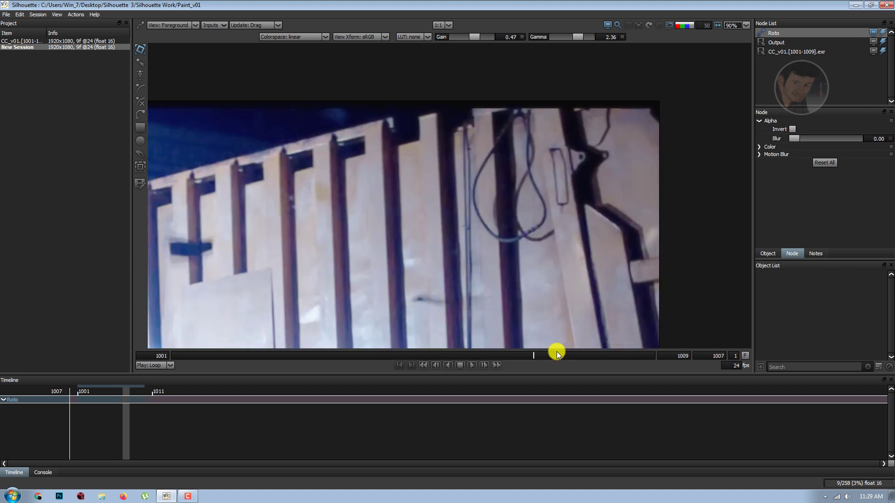
scroll(634, 261, "down", 1)
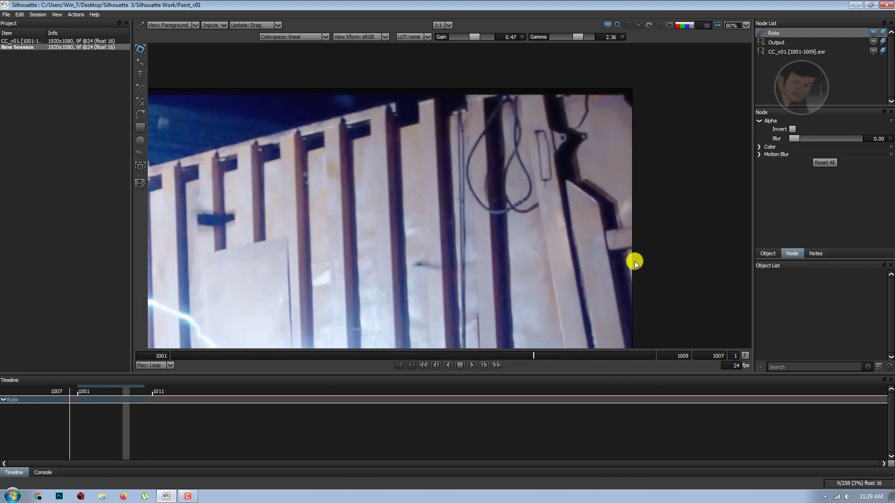
scroll(544, 267, "down", 1)
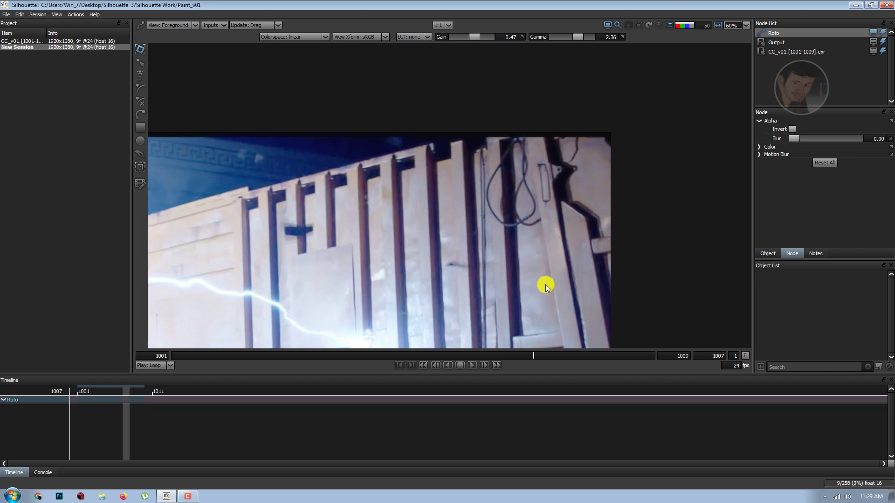
mouse_move(546, 357)
left_mouse_down()
mouse_move(171, 368)
mouse_move(608, 351)
left_mouse_up()
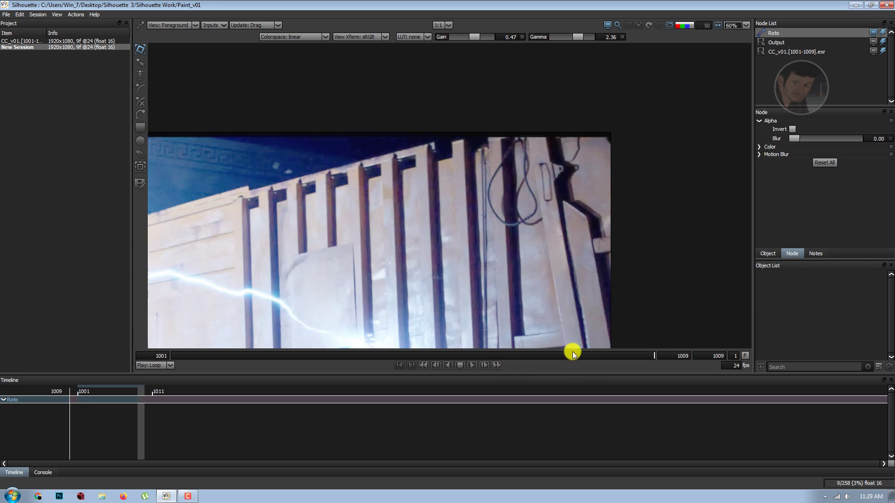
left_click_drag(572, 354, 231, 356)
left_click(642, 355)
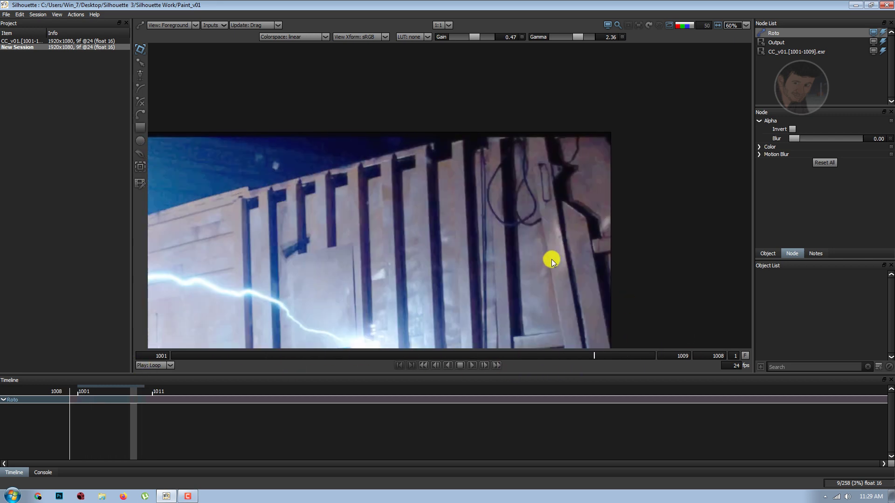
scroll(552, 257, "up", 2)
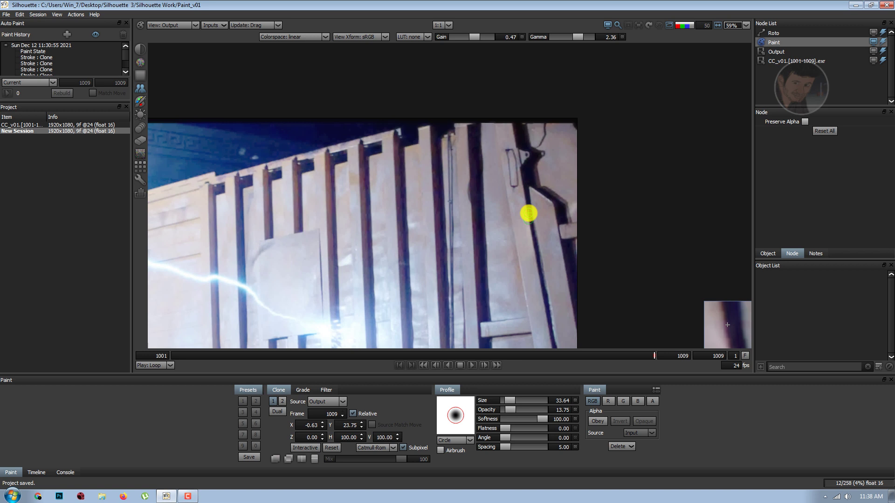
scroll(510, 160, "down", 2)
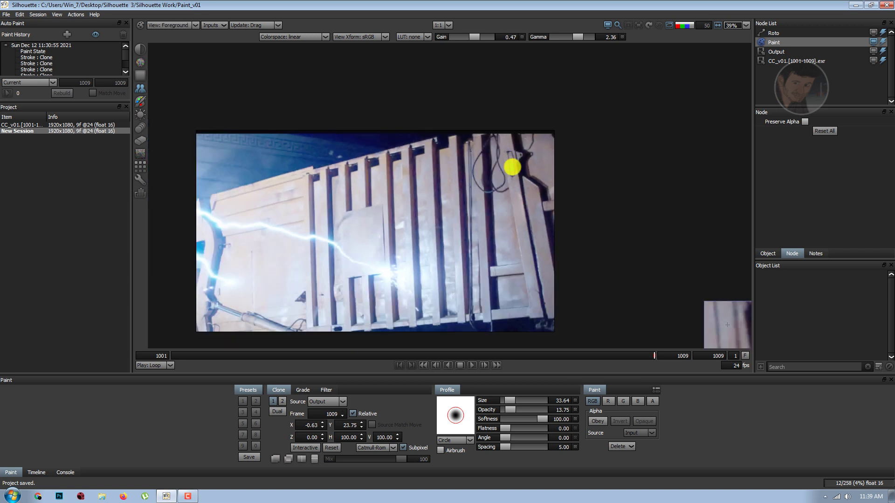
scroll(512, 168, "up", 1)
scroll(512, 167, "up", 2)
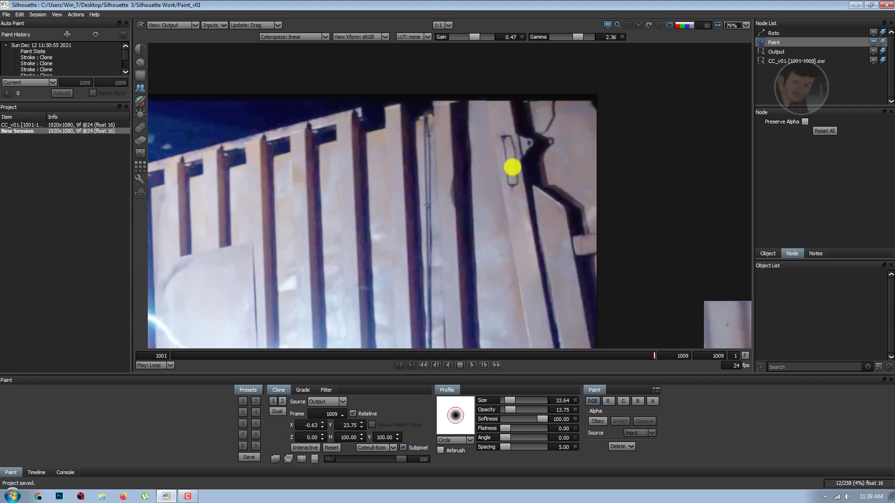
key("1")
scroll(512, 168, "down", 2)
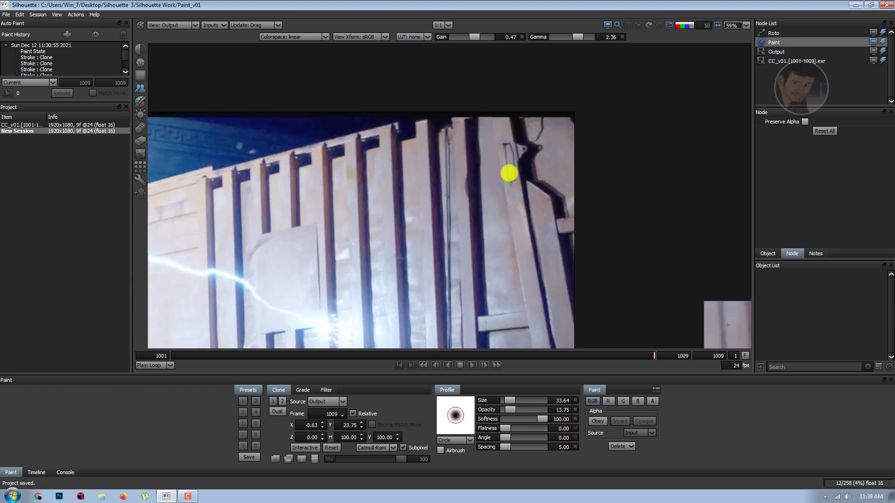
key("3")
scroll(524, 184, "up", 1)
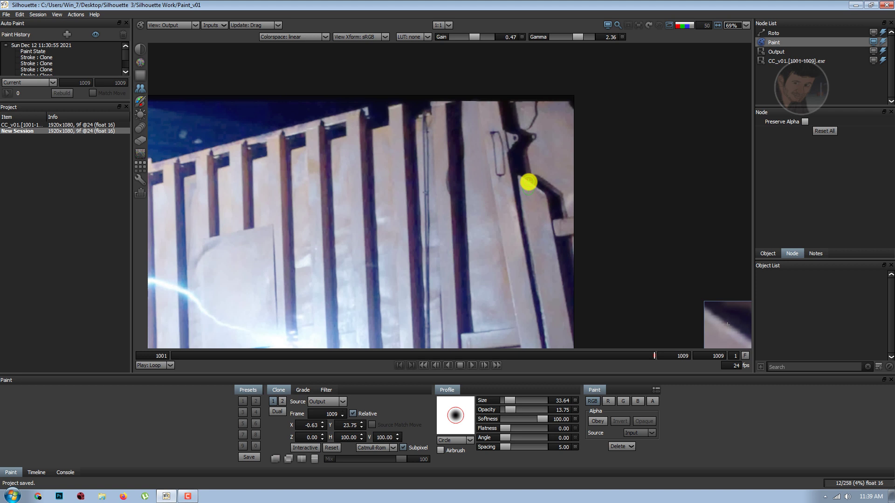
scroll(528, 182, "down", 2)
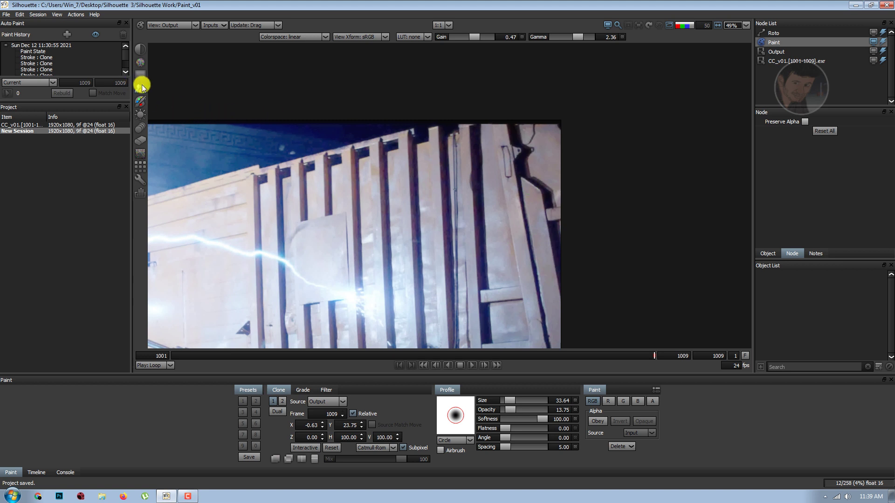
scroll(508, 188, "up", 1)
scroll(509, 189, "up", 1)
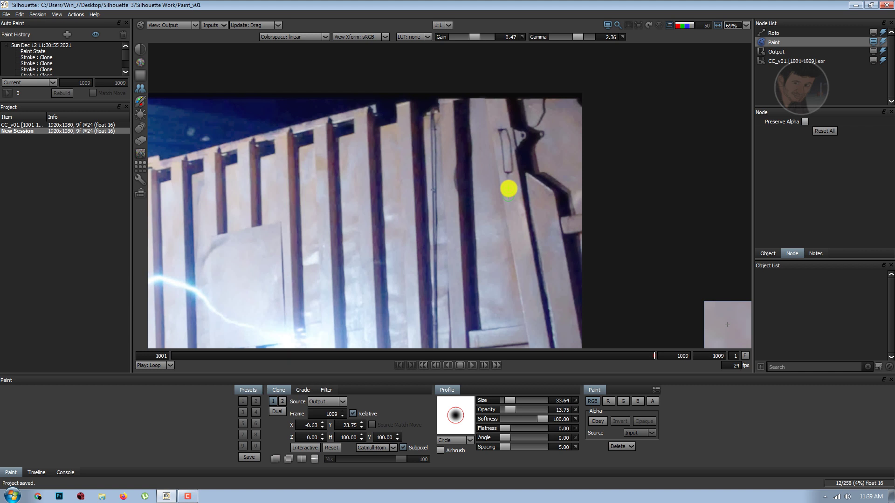
scroll(573, 275, "down", 1)
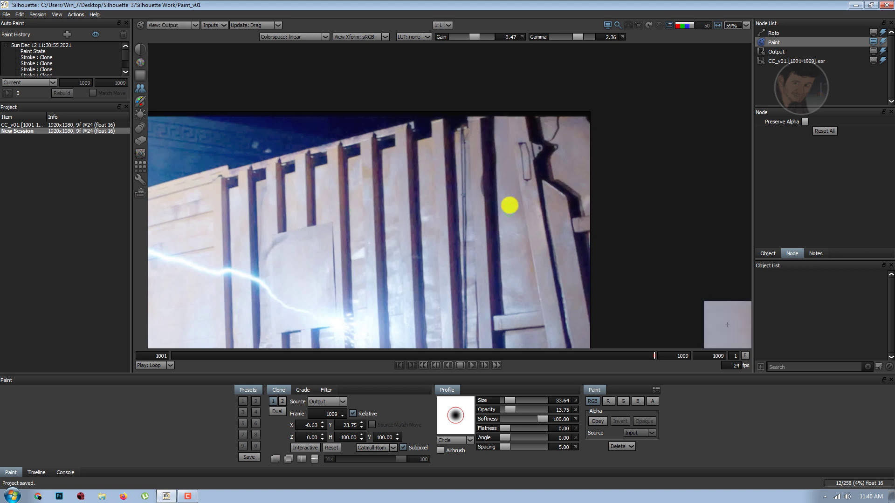
left_click_drag(533, 200, 540, 177)
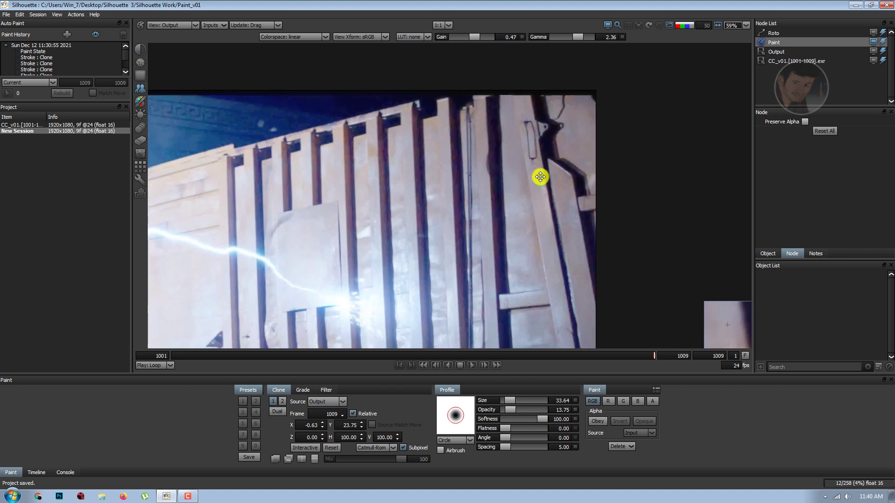
mouse_move(547, 169)
left_mouse_down()
mouse_move(560, 161)
mouse_move(534, 181)
left_mouse_up()
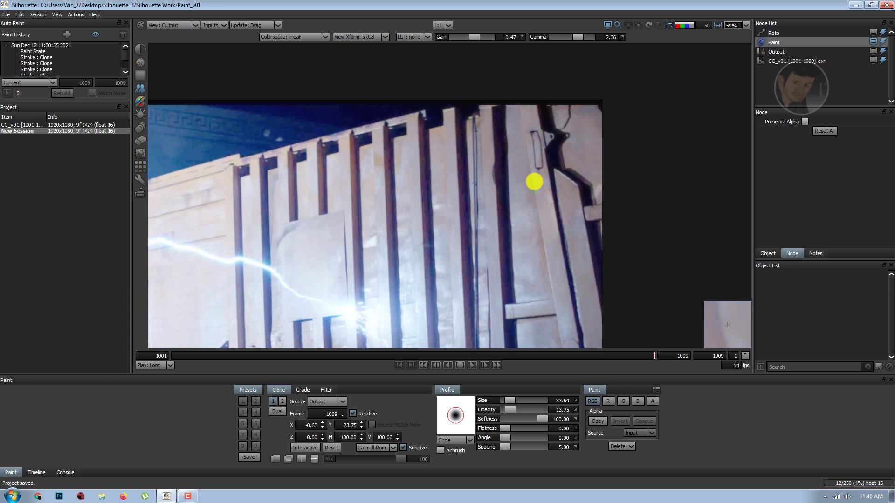
Step: Step between frames 1008 and 1009, overlay the clone source, reset offsets, set source frame 1009
key("Left")
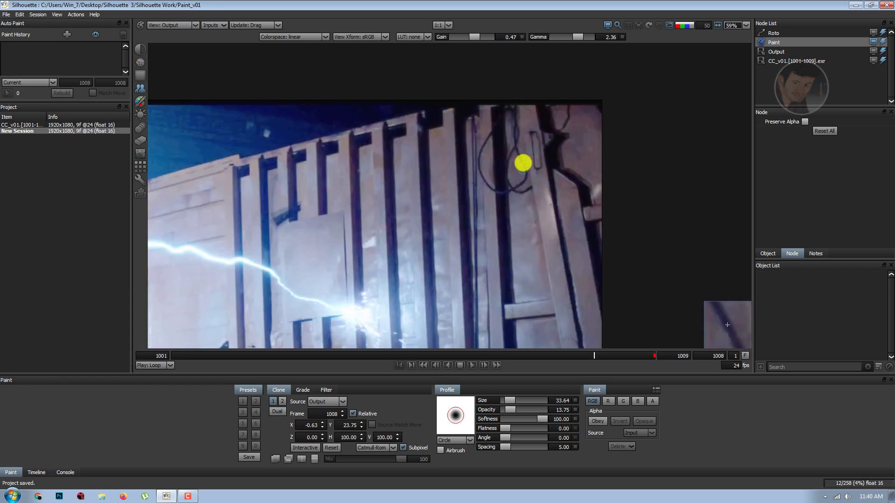
key("Right")
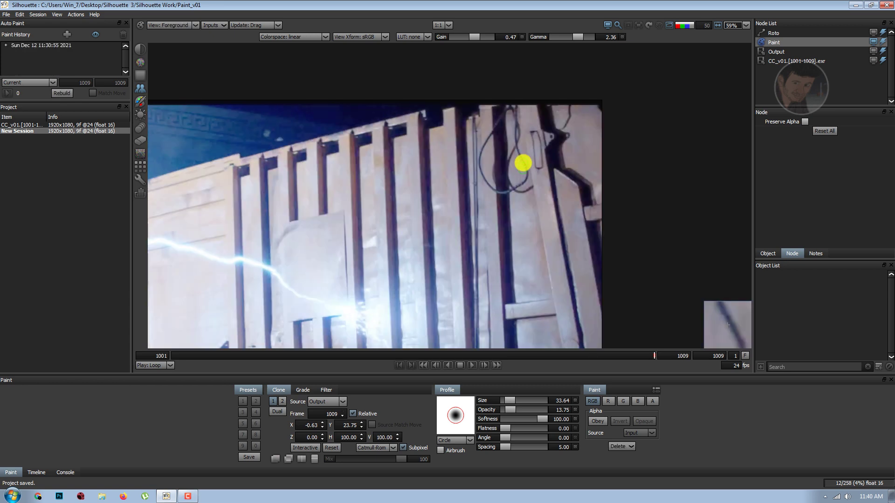
key("Left")
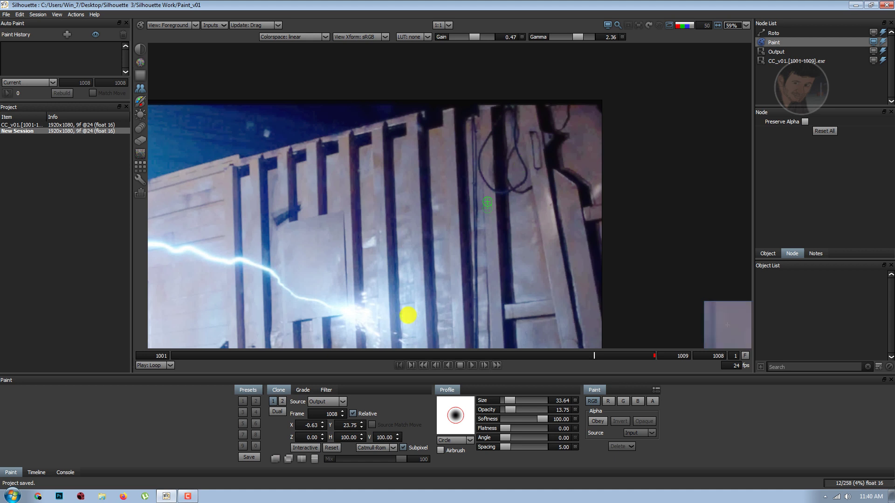
left_click(275, 459)
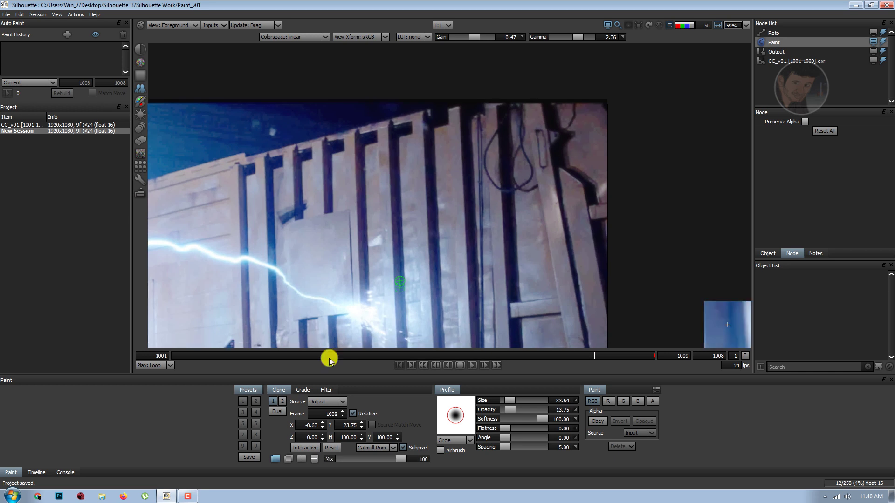
left_click(338, 446)
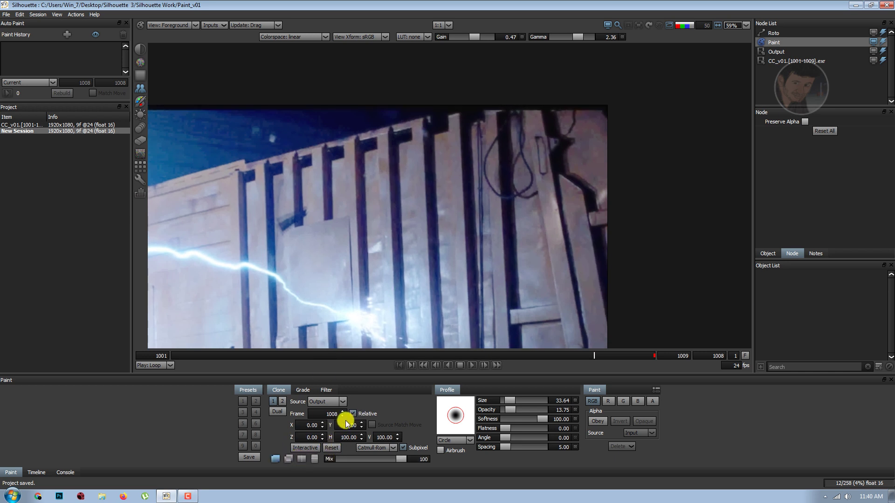
left_click(650, 357)
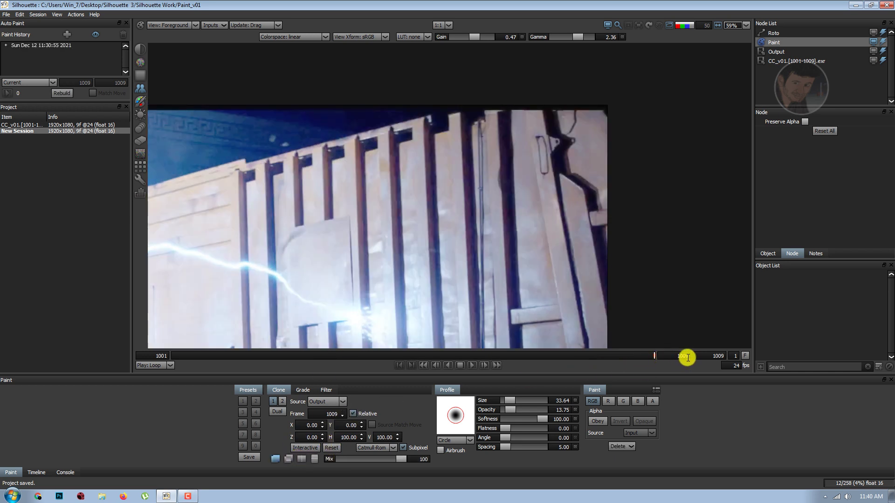
Step: Nudge the clone offset to X 3.00, Y -1.00 with Subpixel off, checking the overlay
key("Left")
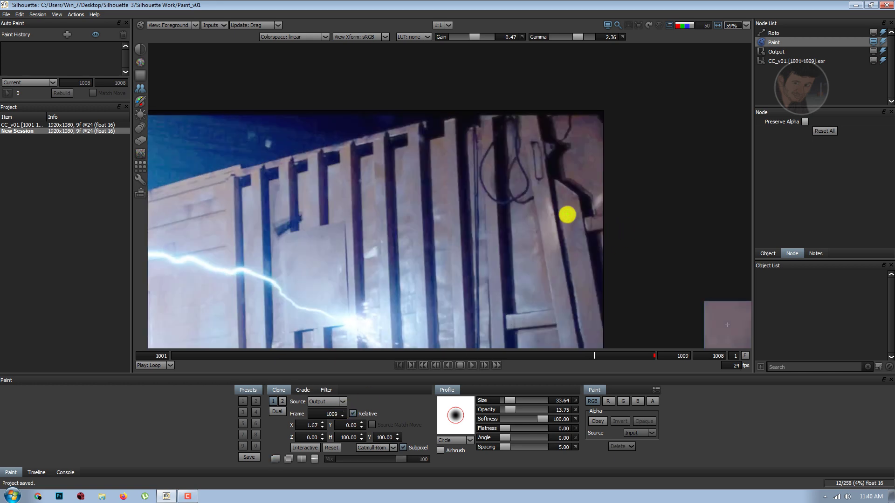
scroll(553, 139, "up", 3)
left_click_drag(552, 139, 553, 139)
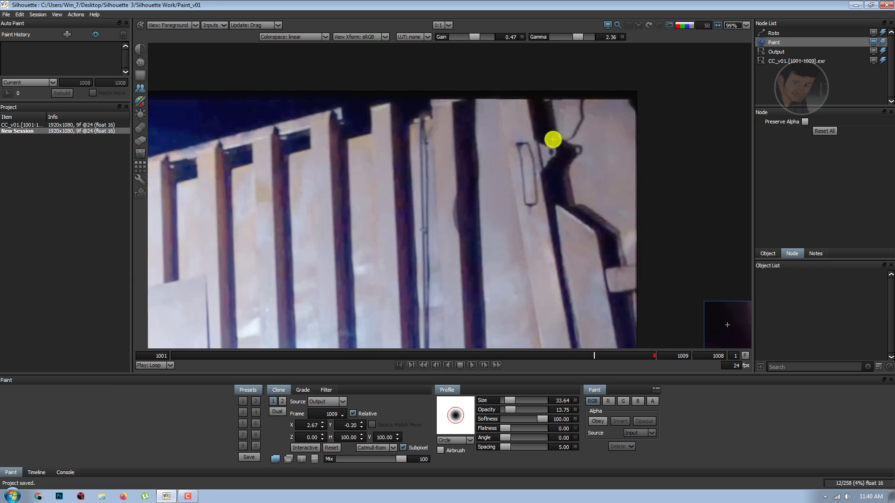
key("o")
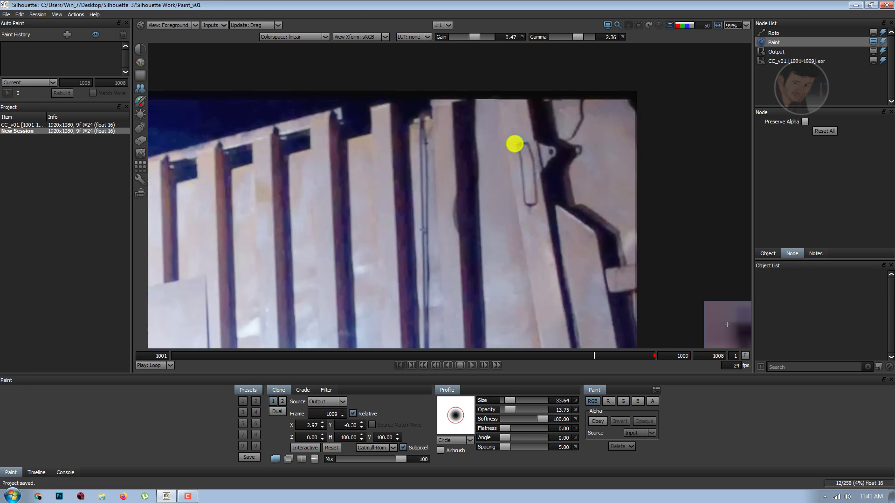
left_click(415, 450)
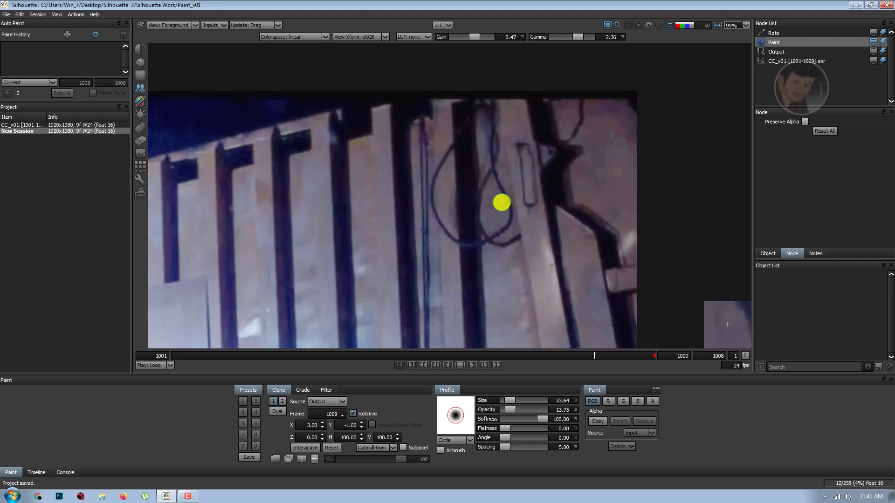
scroll(502, 202, "down", 3)
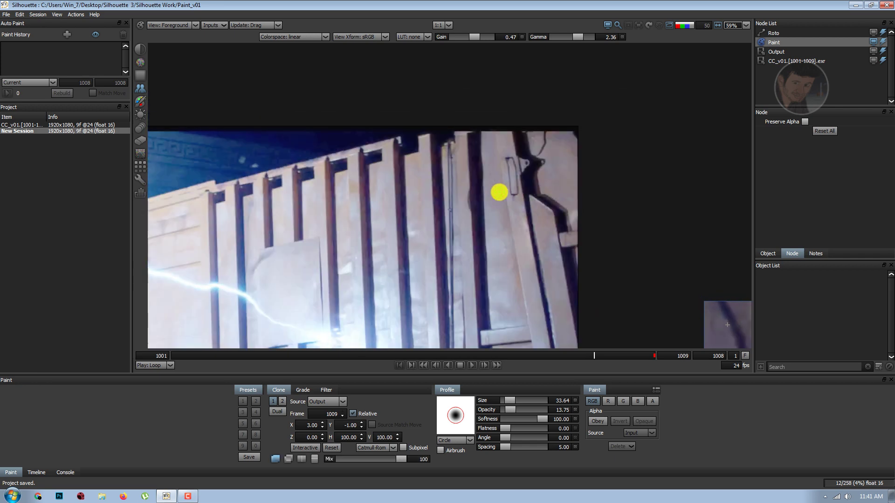
scroll(499, 205, "up", 1)
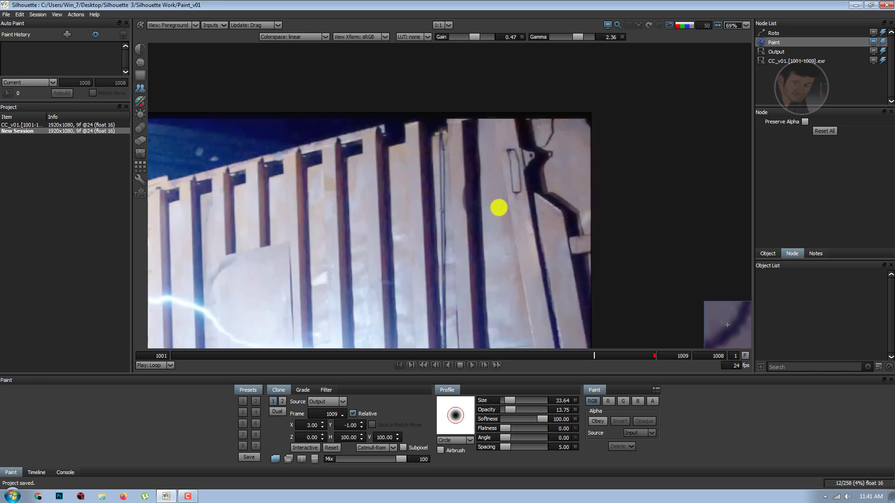
scroll(515, 204, "down", 1)
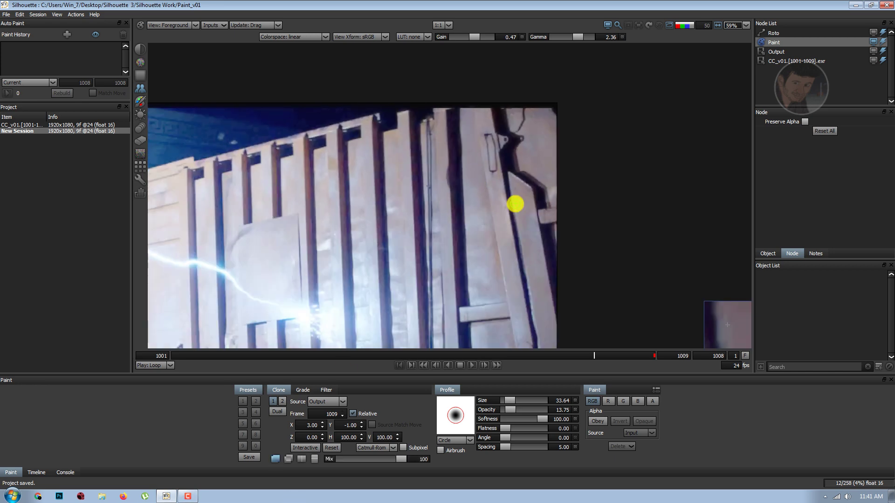
scroll(513, 200, "up", 1)
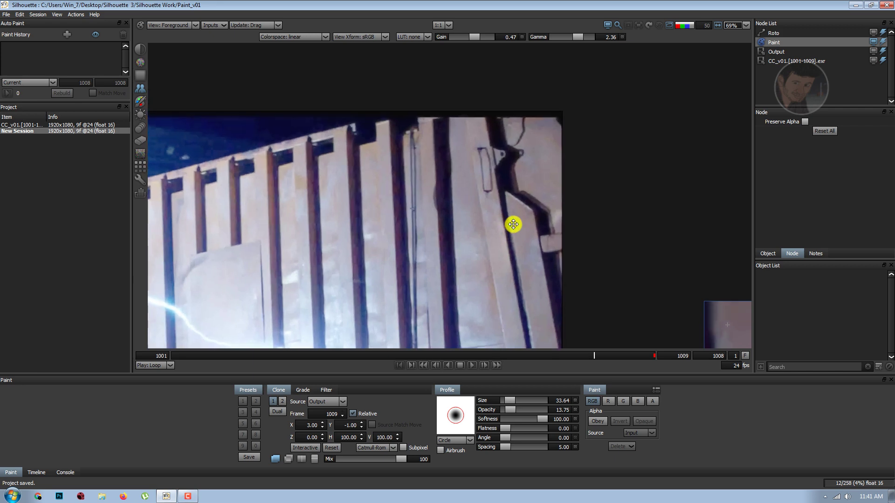
Step: Wipe a split clone overlay across the cable area to compare alignment, then turn it off
left_click(302, 460)
scroll(349, 179, "down", 2)
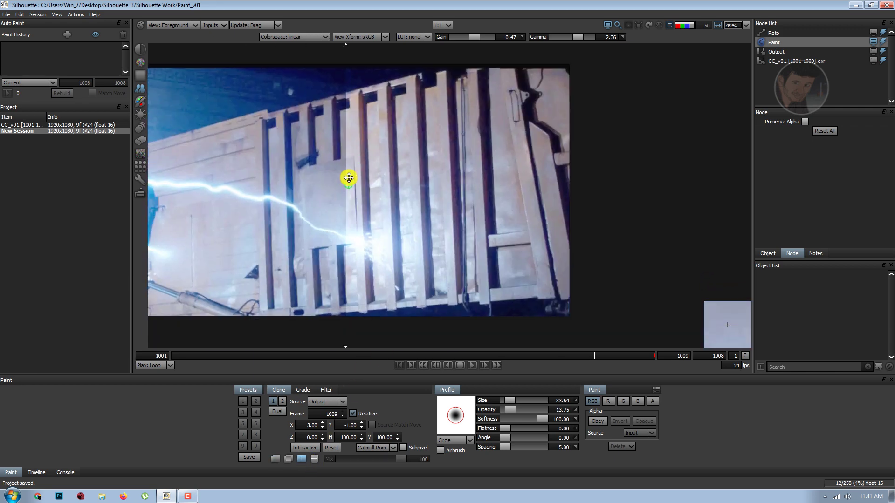
scroll(415, 157, "down", 2)
scroll(377, 63, "up", 2)
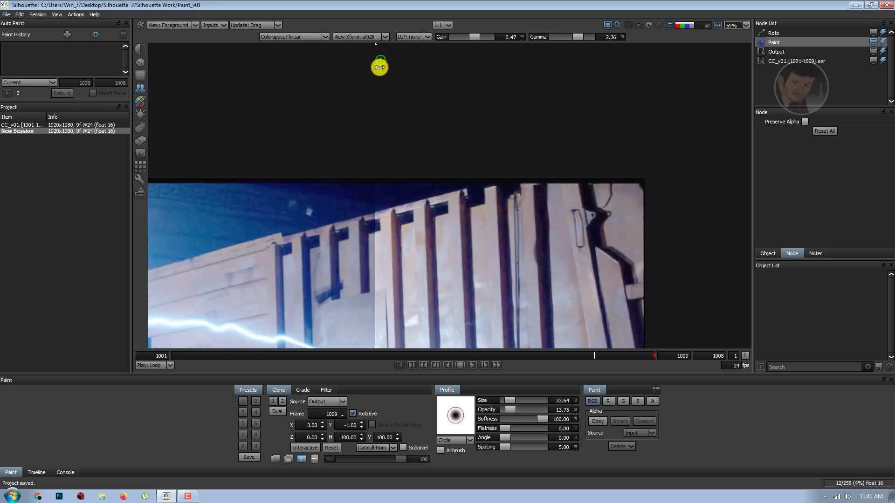
mouse_move(376, 65)
left_mouse_down()
mouse_move(556, 92)
mouse_move(554, 104)
left_mouse_up()
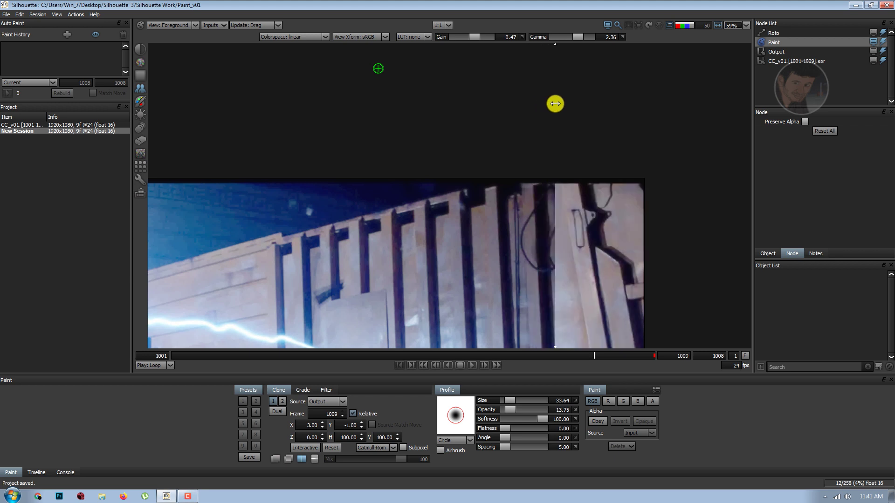
left_click_drag(555, 103, 558, 103)
scroll(527, 203, "up", 2)
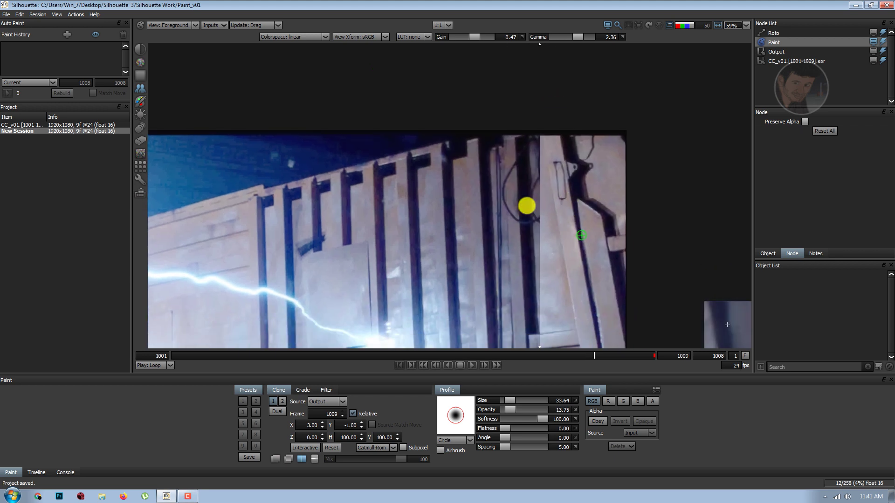
scroll(595, 148, "up", 3)
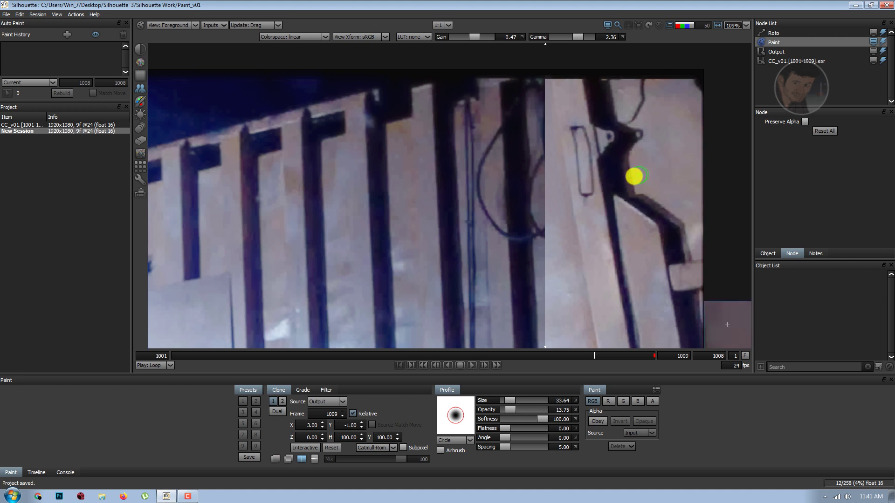
key("s")
key("s")
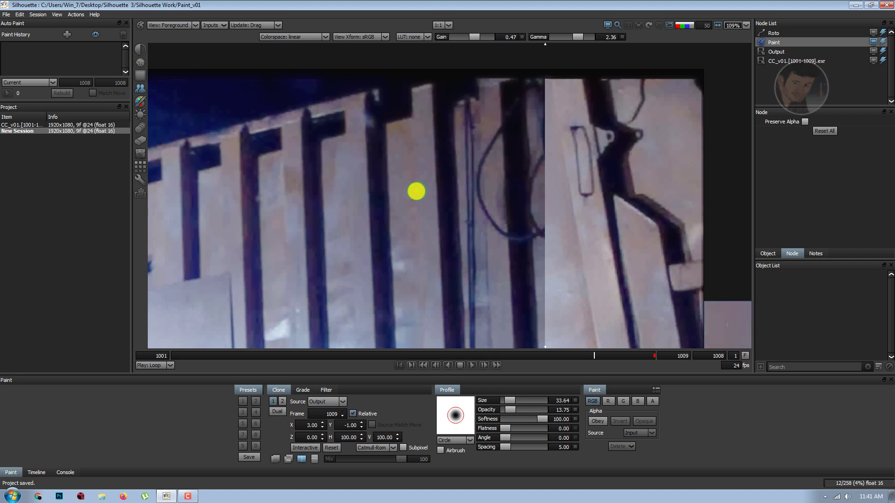
scroll(467, 194, "down", 3)
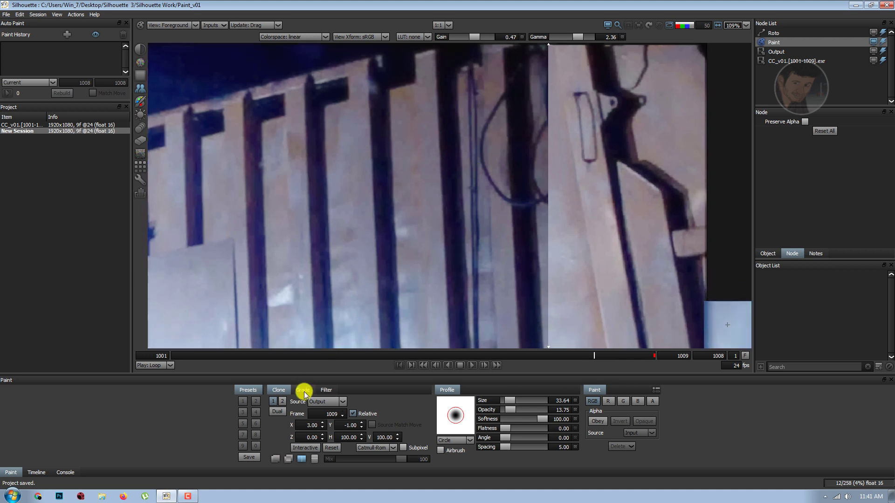
Step: Open the clone Grade settings, expand Gain (red, green, blue at 1.00), and collapse Gamma and Lift
left_click(302, 390)
left_click_drag(645, 240, 595, 261)
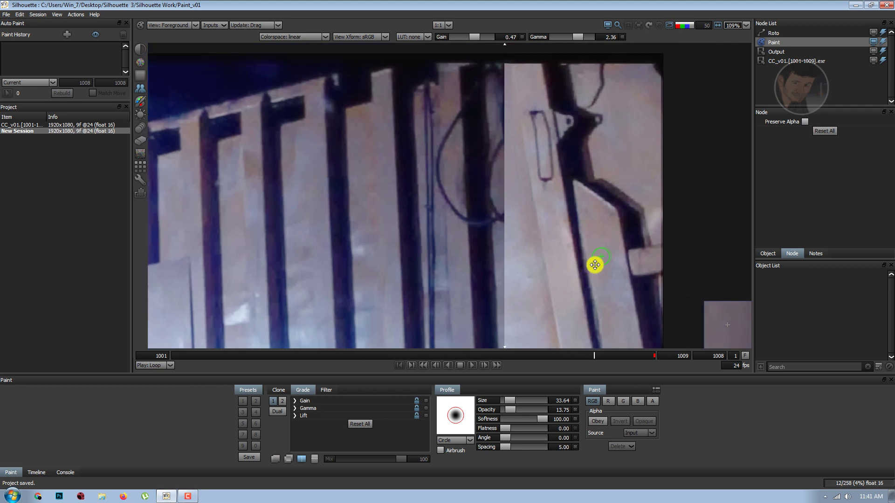
left_click(295, 400)
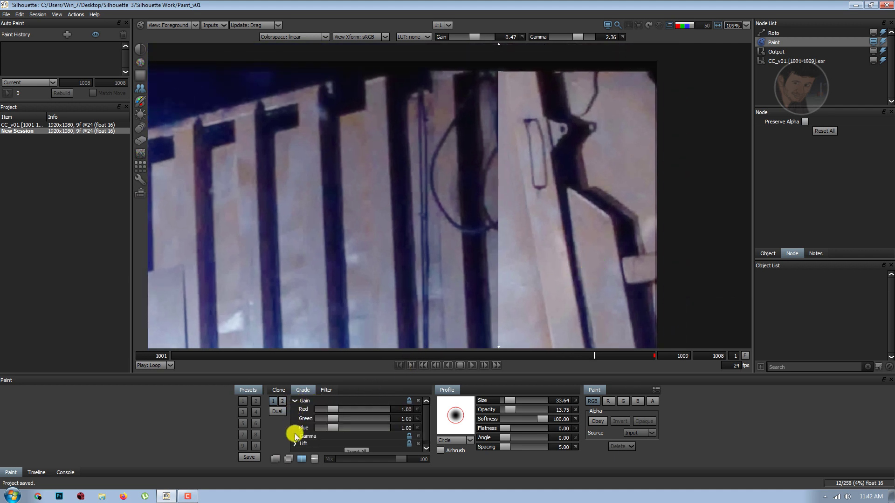
left_click(295, 436)
scroll(322, 424, "down", 3)
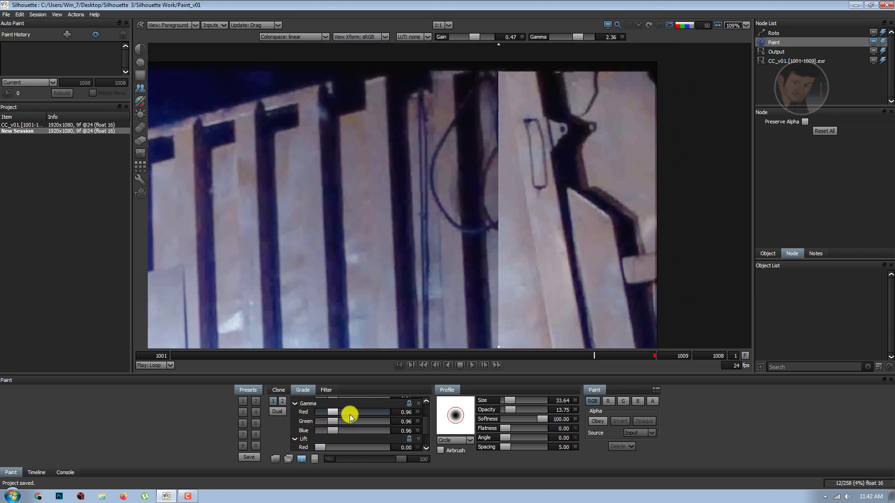
scroll(329, 423, "up", 3)
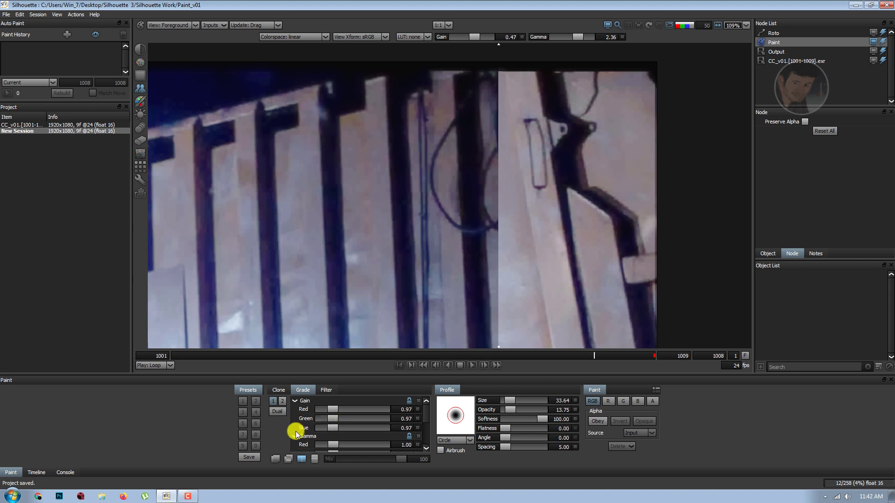
left_click(295, 436)
left_click(295, 442)
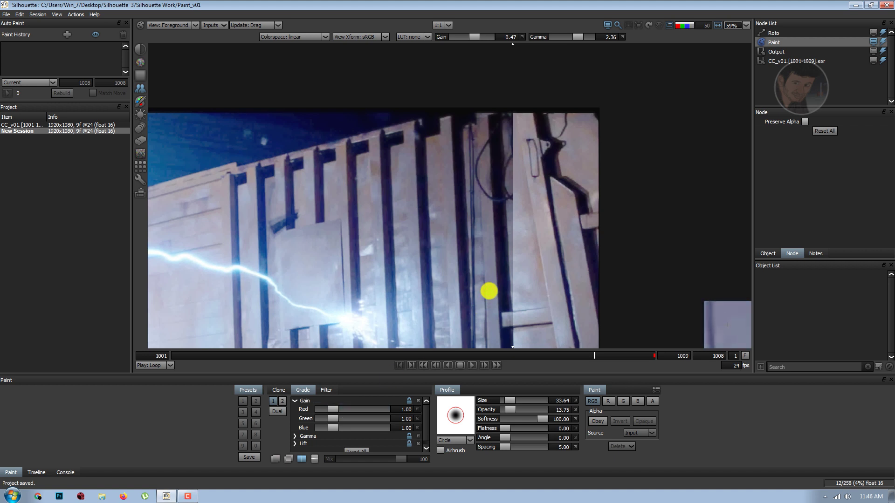
mouse_move(487, 294)
left_mouse_down()
mouse_move(502, 265)
mouse_move(475, 272)
left_mouse_up()
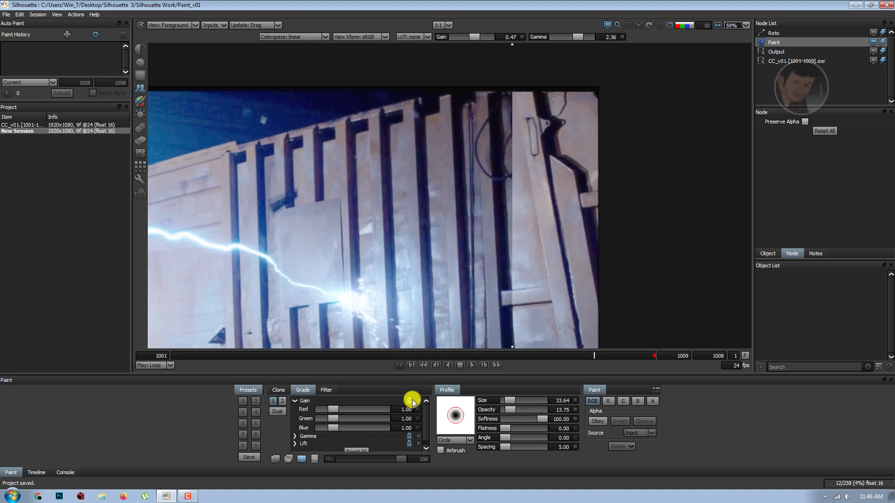
Step: View the red channel only and drag the clone's red gain down to about 0.25
left_click(684, 26)
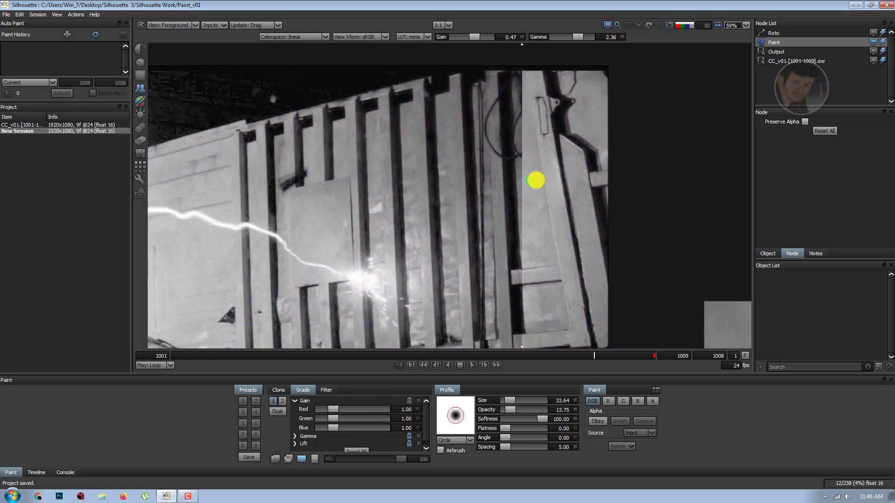
scroll(536, 180, "up", 3)
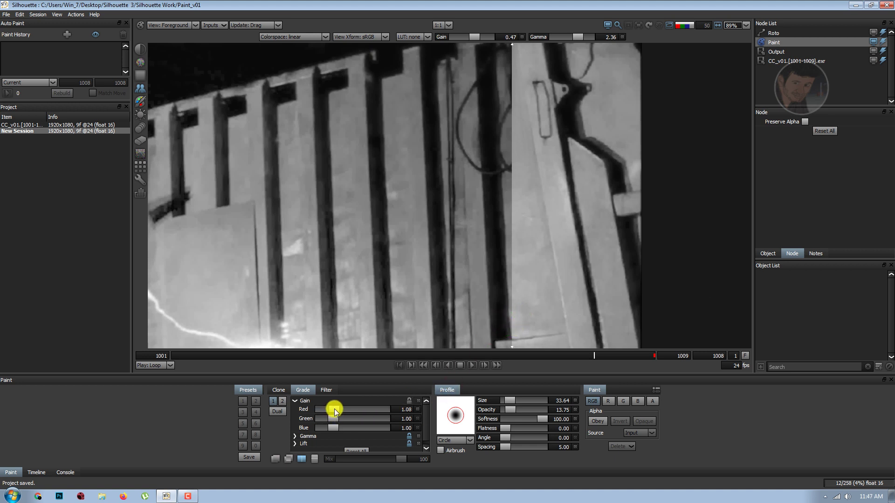
left_click_drag(334, 409, 325, 414)
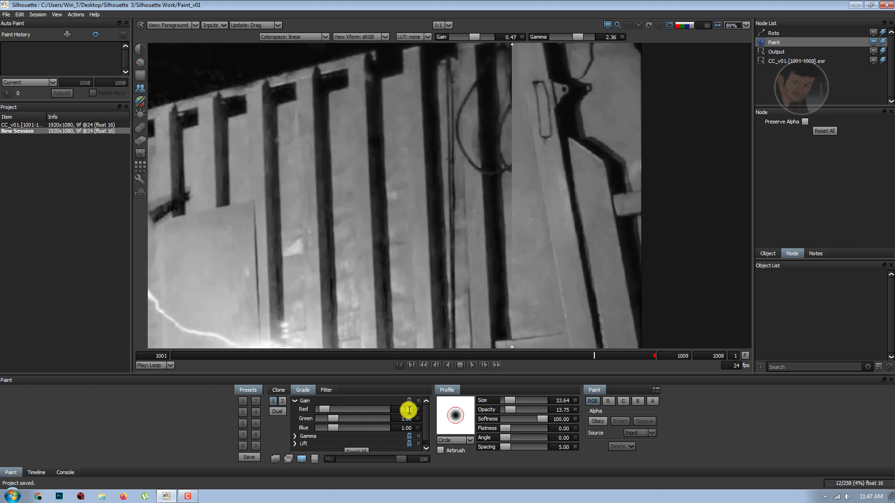
left_click(409, 410)
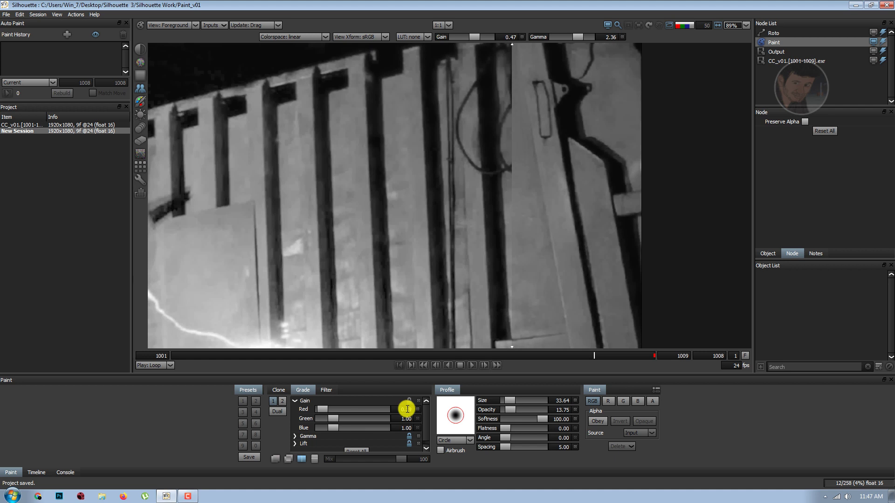
Step: Grade the clone source to gain red 0.15, green 0.18, blue 0.21, and return to full colour
left_click_drag(407, 409, 412, 412)
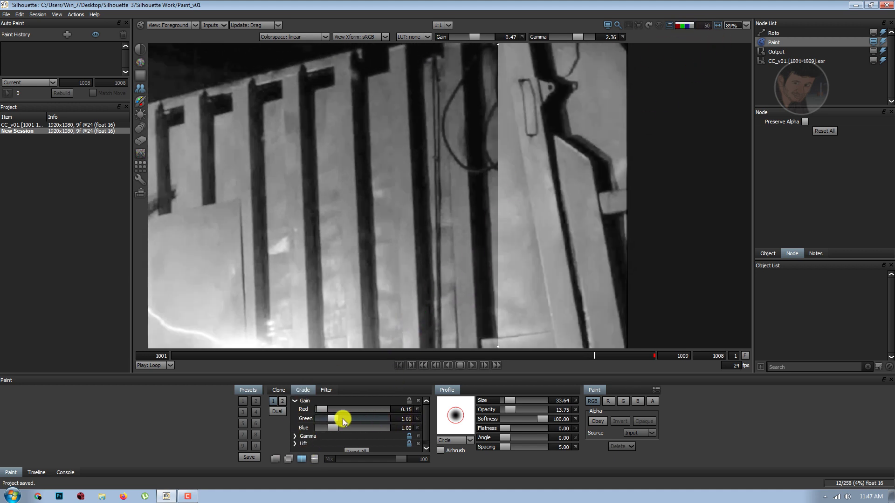
left_click_drag(337, 420, 324, 419)
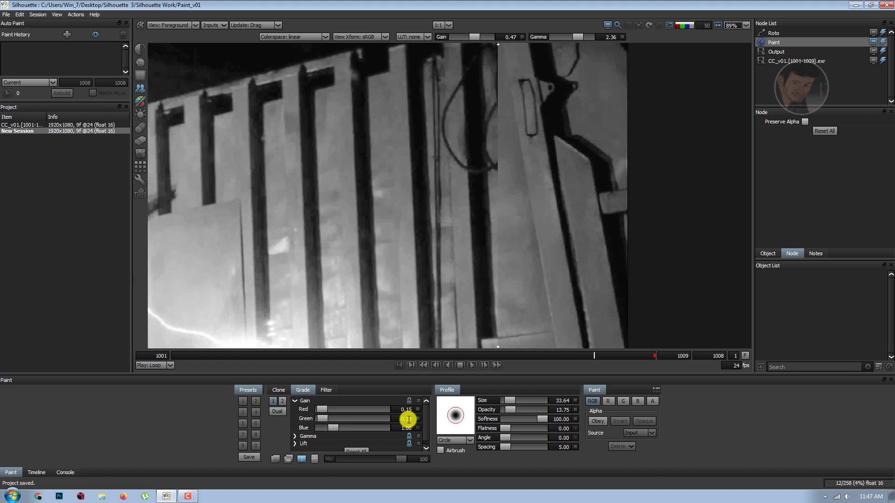
left_click(689, 26)
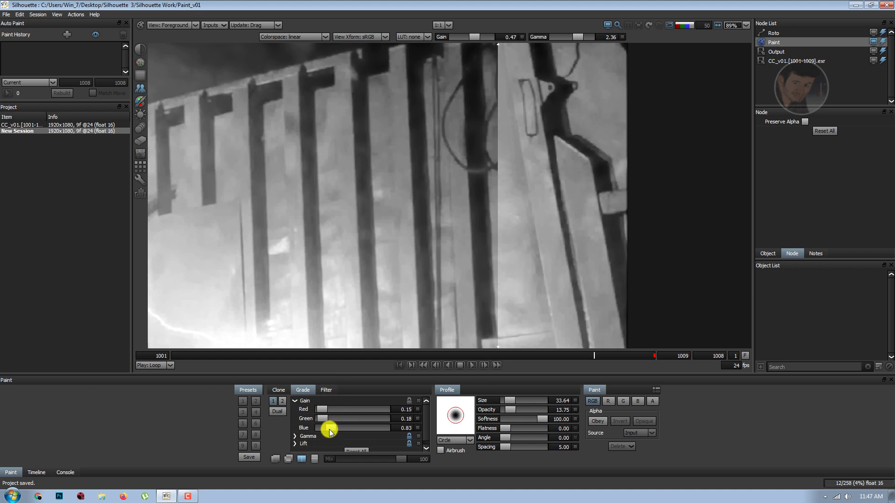
left_click_drag(330, 431, 325, 429)
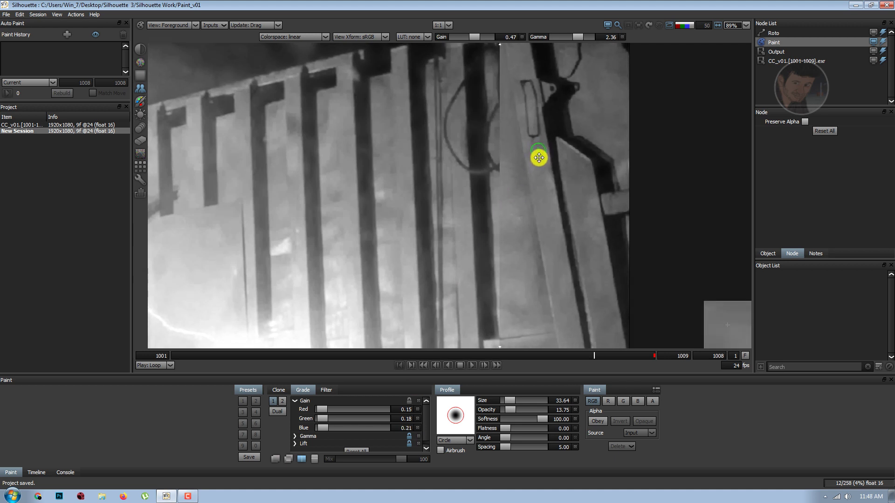
left_click(686, 25)
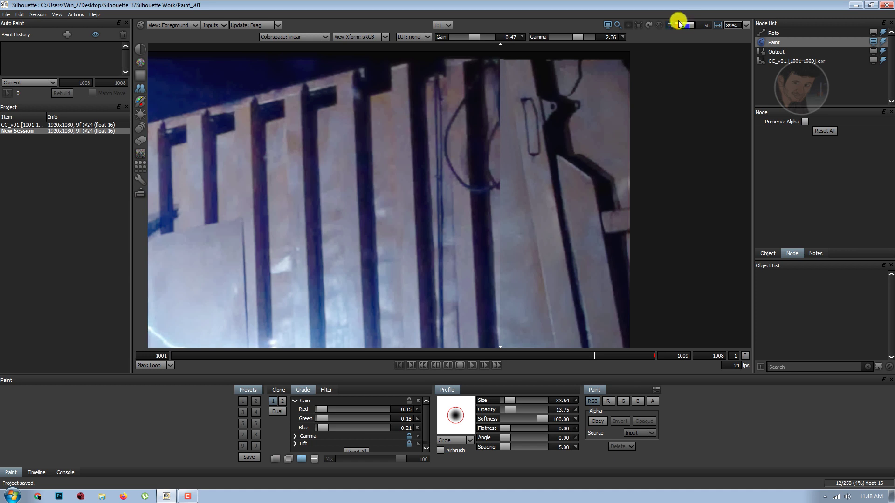
Step: Show the Output view, raise clone red gain to 0.23 and brush opacity to 31.25
scroll(529, 140, "down", 3)
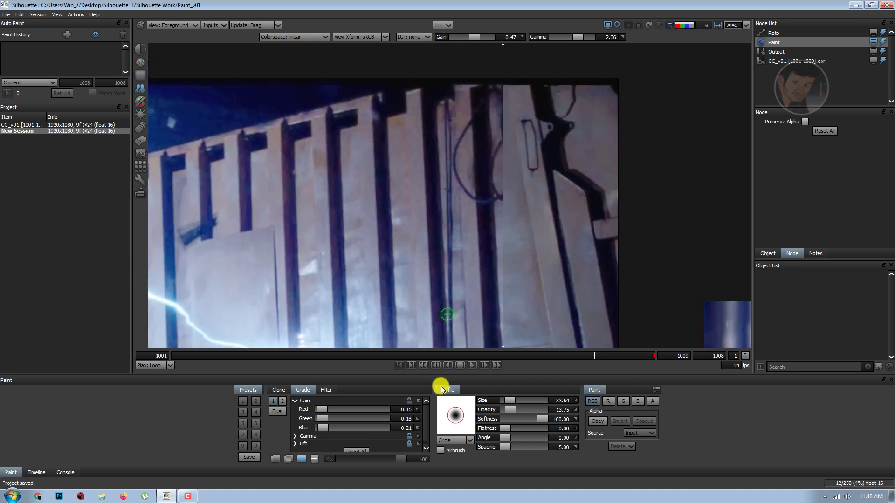
scroll(534, 226, "down", 2)
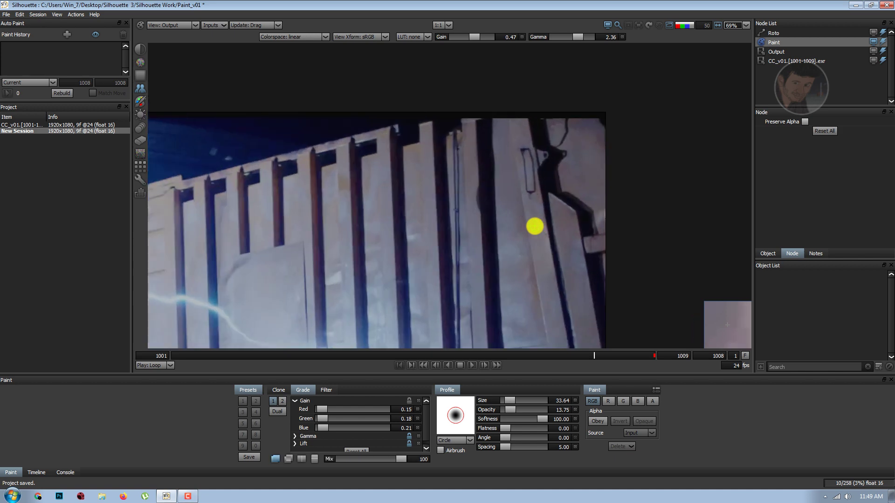
scroll(535, 227, "up", 1)
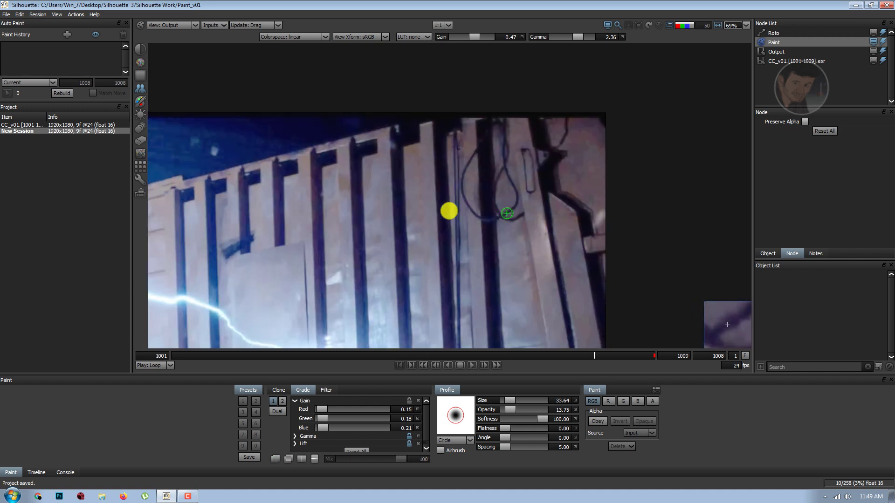
scroll(401, 223, "up", 1)
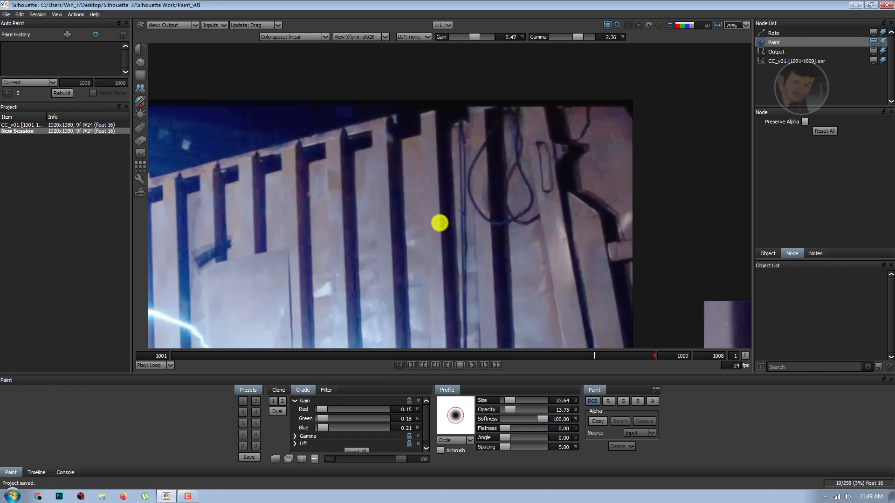
scroll(419, 215, "up", 1)
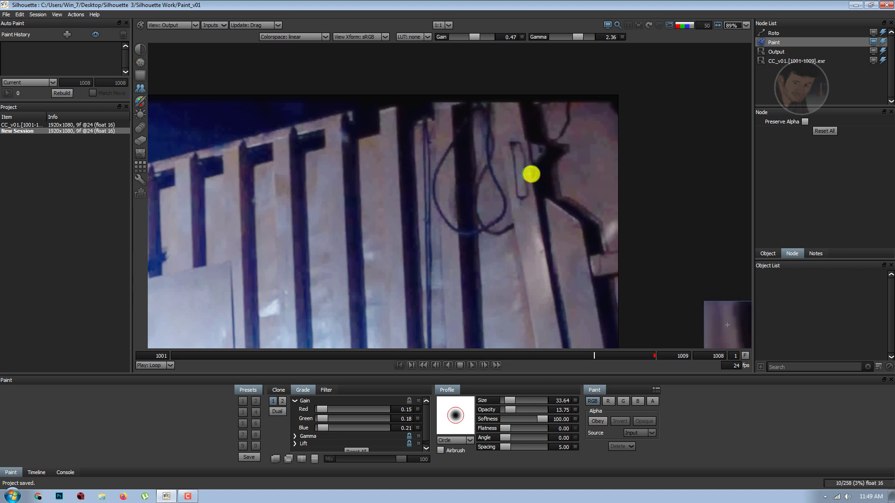
scroll(517, 183, "up", 2)
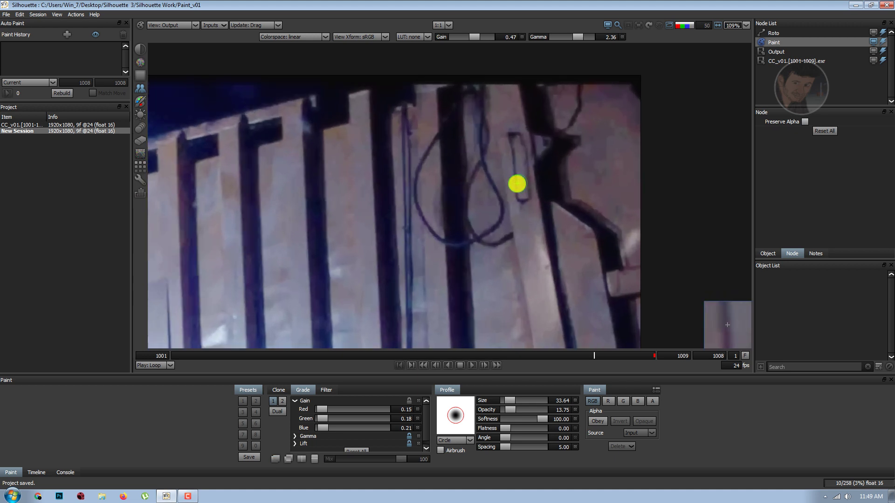
scroll(515, 182, "down", 2)
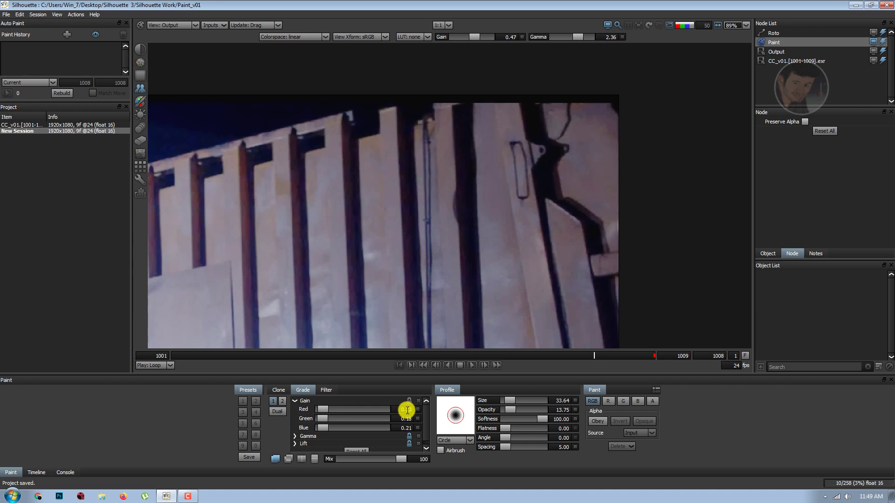
scroll(541, 253, "down", 1)
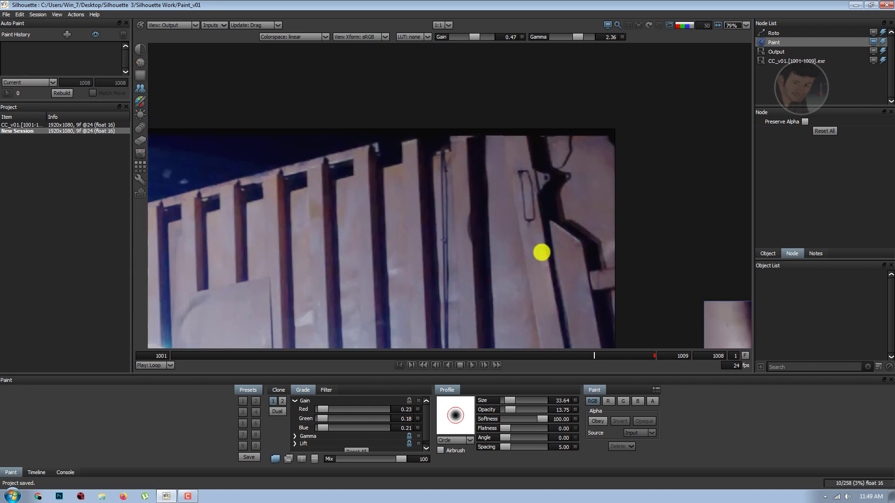
Step: At opacity 40, clone out the hanging wire loop, then enlarge the brush to size 82.39
left_click(519, 411)
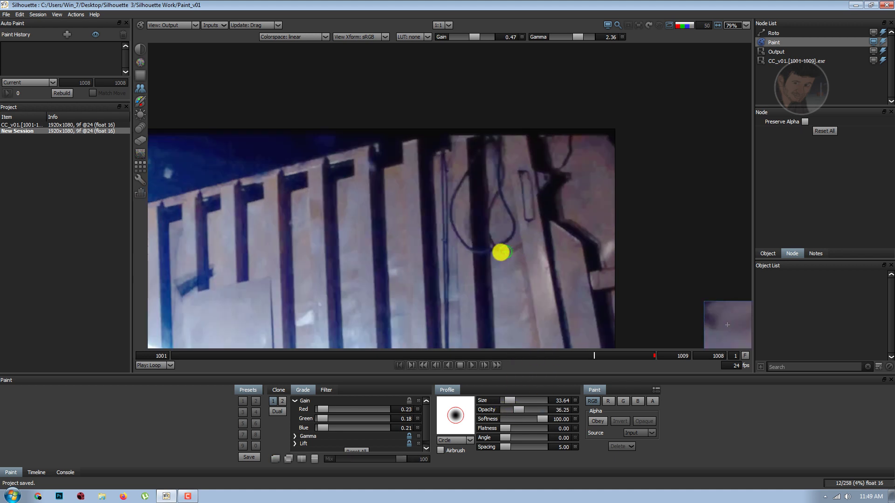
mouse_move(501, 252)
left_mouse_down()
mouse_move(513, 252)
mouse_move(485, 226)
mouse_move(500, 152)
left_mouse_up()
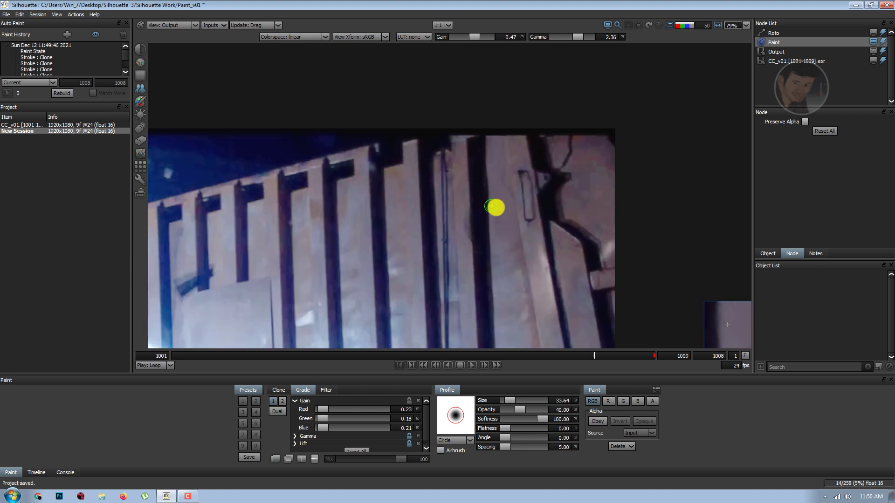
left_click_drag(503, 240, 504, 130)
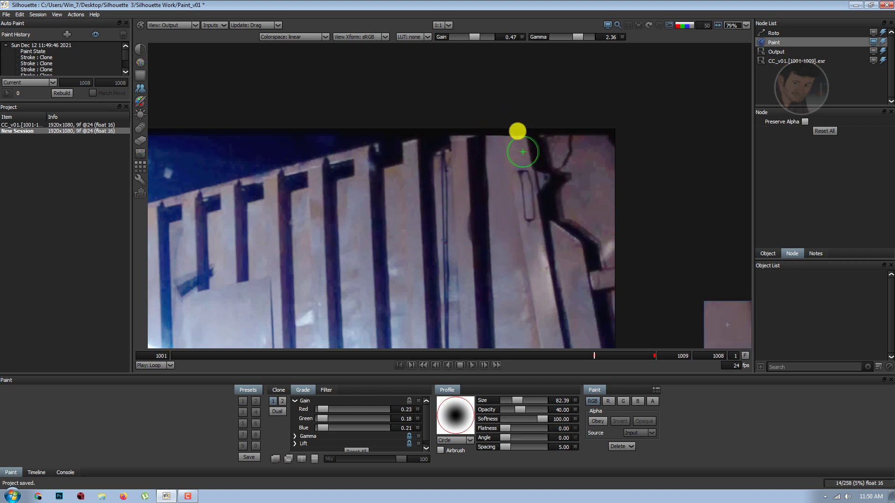
Step: Flip between the original Foreground and painted Output views to compare the wire removal
scroll(542, 215, "down", 2)
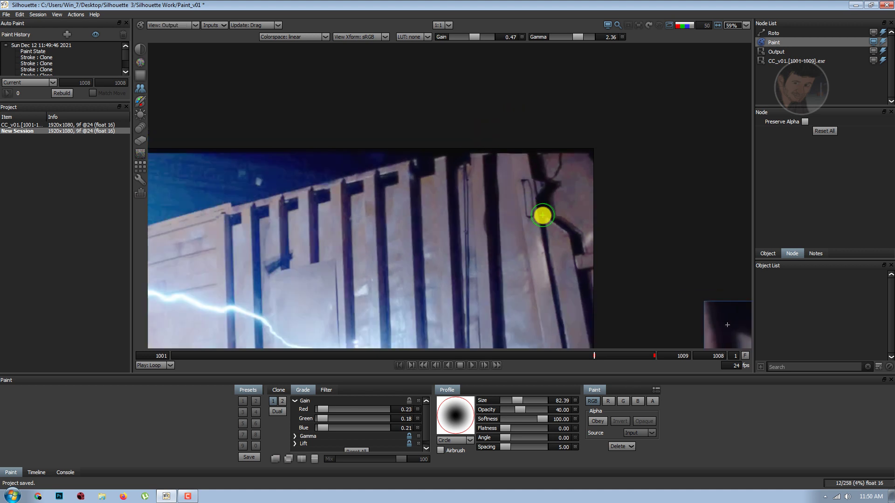
key("1")
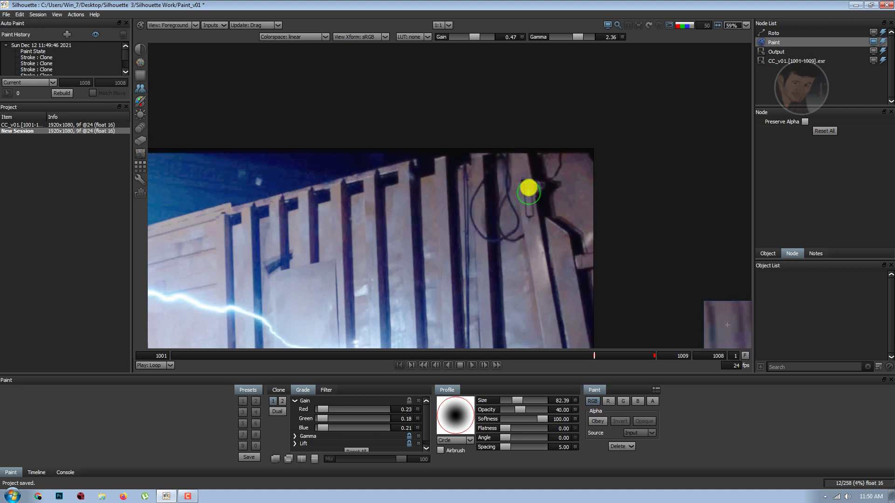
key("3")
key("1")
key("3")
key("1")
scroll(525, 257, "up", 3)
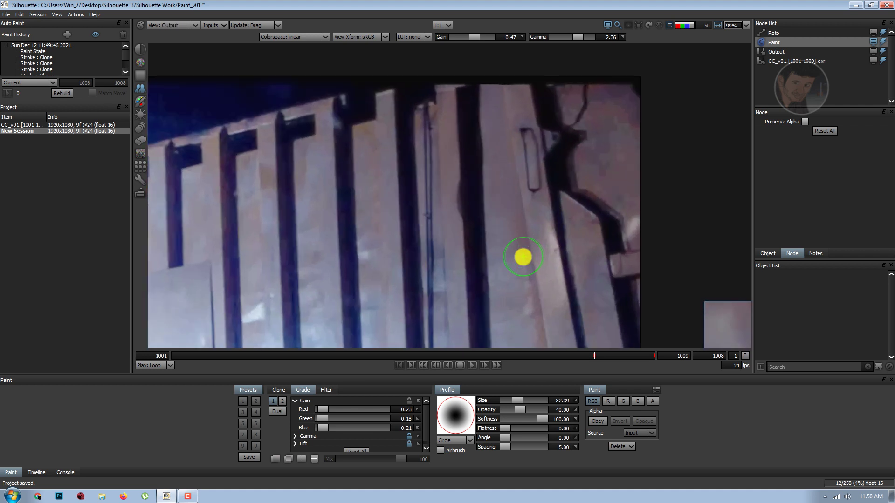
key("3")
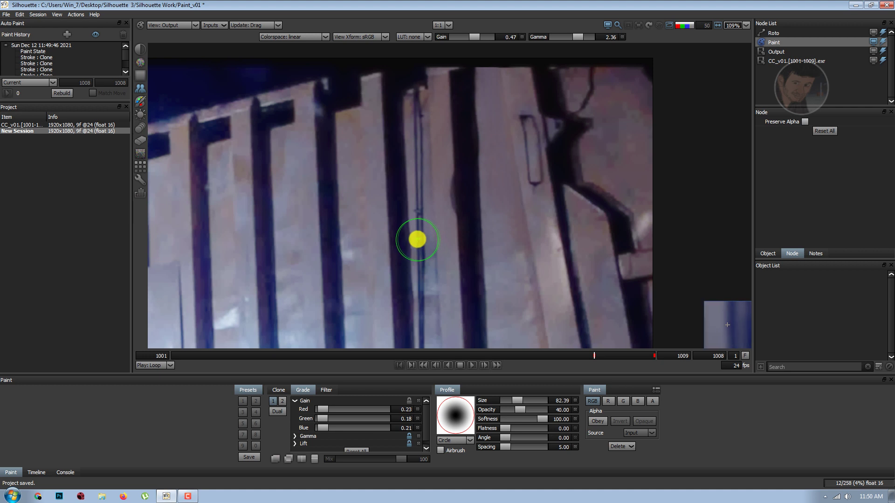
Step: Shrink the clone brush to size 33.30 while checking the painted result against the original
mouse_move(421, 248)
left_mouse_down()
mouse_move(419, 238)
mouse_move(448, 284)
left_mouse_up()
key("1")
key("3")
key("1")
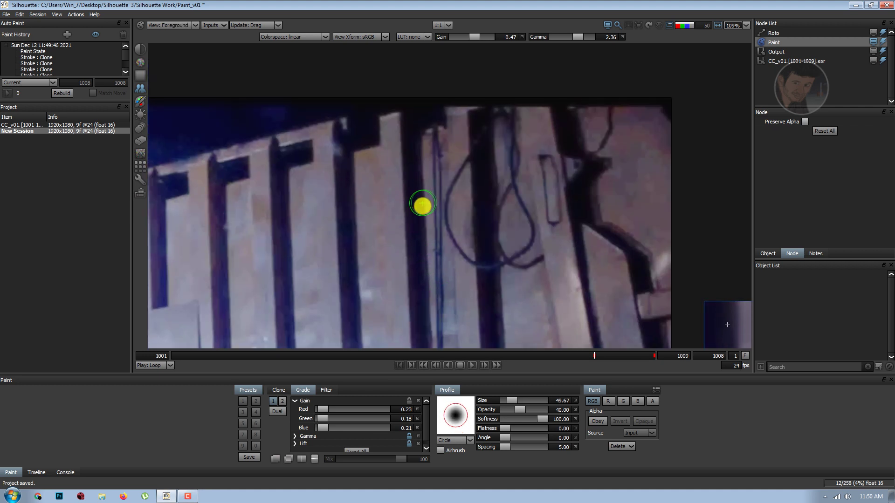
key("3")
key("1")
left_click_drag(427, 207, 421, 205)
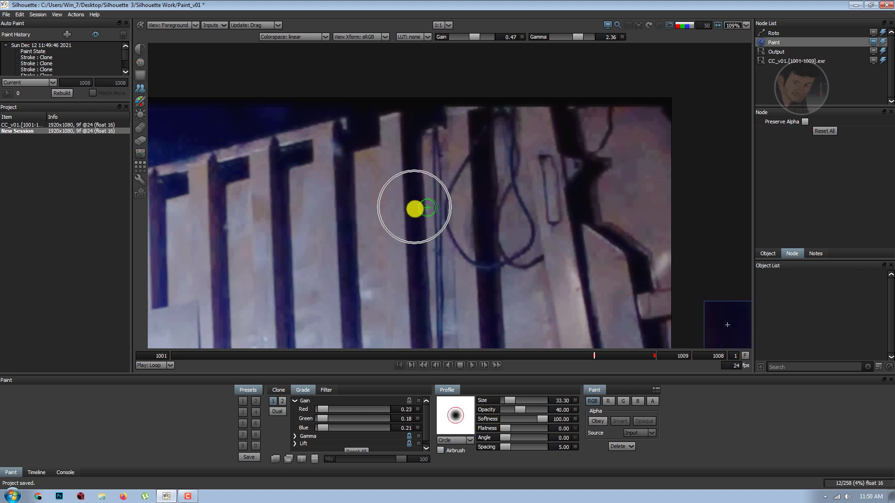
key("3")
Step: Pan across the top and lower wall, comparing original and painted views
left_click_drag(436, 124, 444, 169)
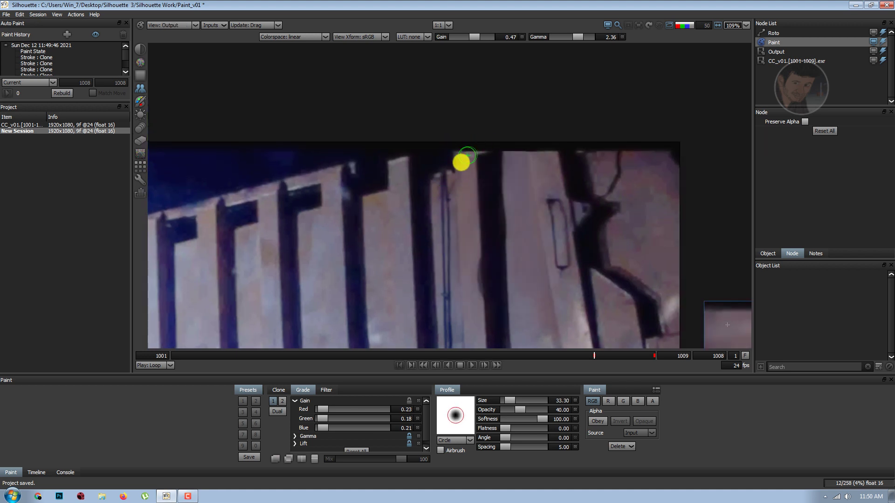
key("1")
key("3")
key("1")
key("3")
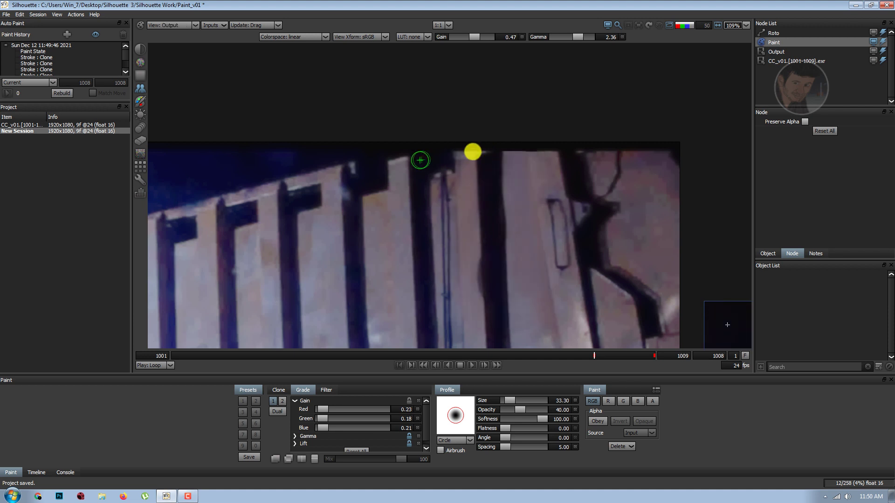
key("1")
key("3")
left_click_drag(431, 203, 462, 128)
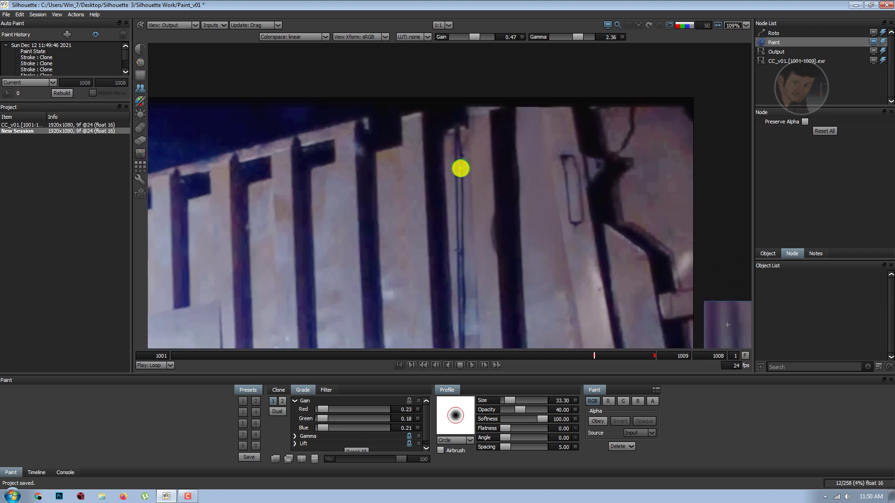
key("1")
key("3")
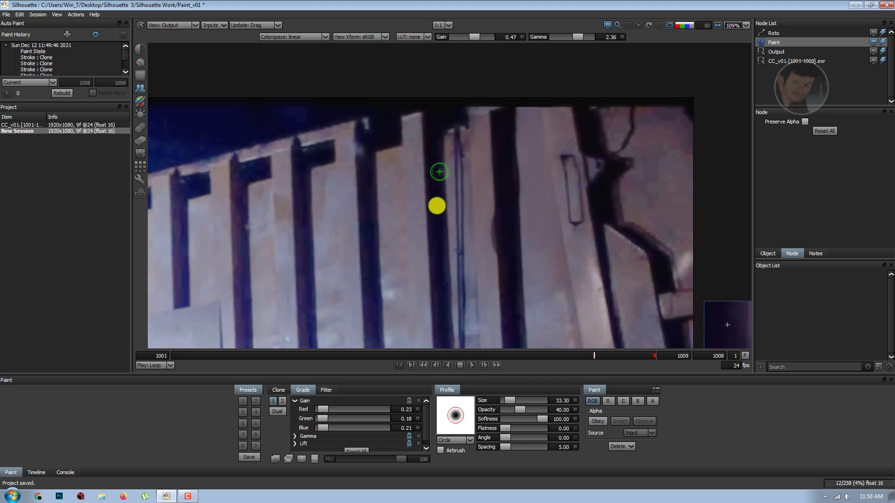
scroll(451, 227, "down", 2)
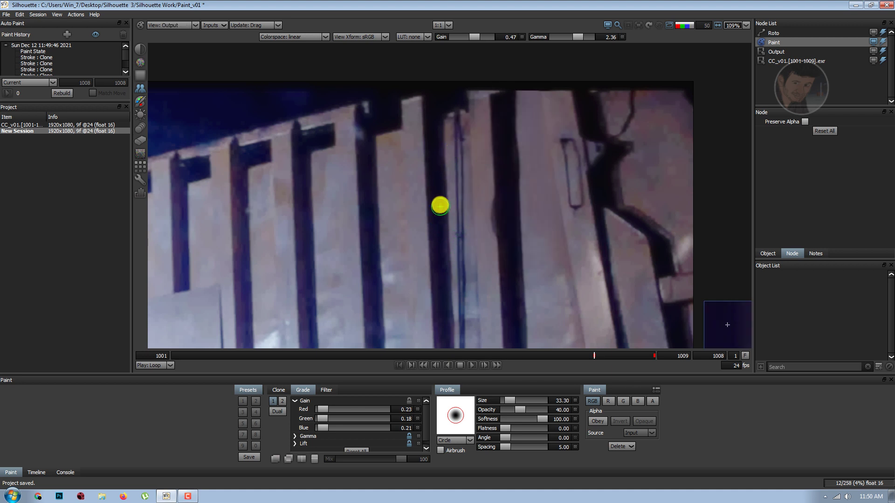
mouse_move(454, 149)
left_mouse_down()
mouse_move(456, 210)
mouse_move(449, 132)
left_mouse_up()
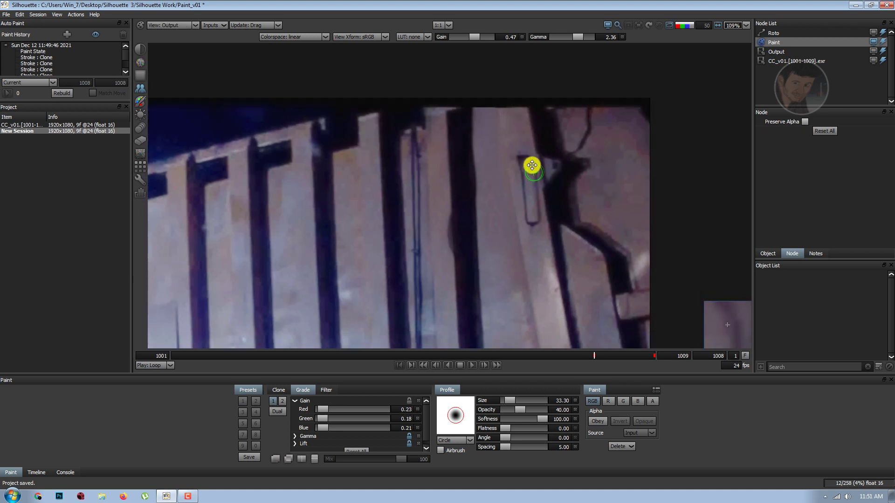
Step: Clone-paint over the dark post area beside the door slot
scroll(286, 188, "up", 2)
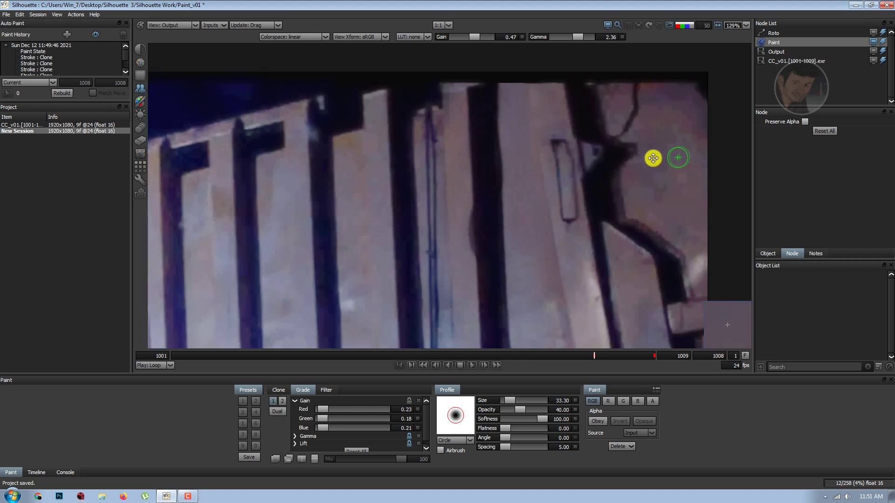
left_click_drag(650, 155, 522, 164)
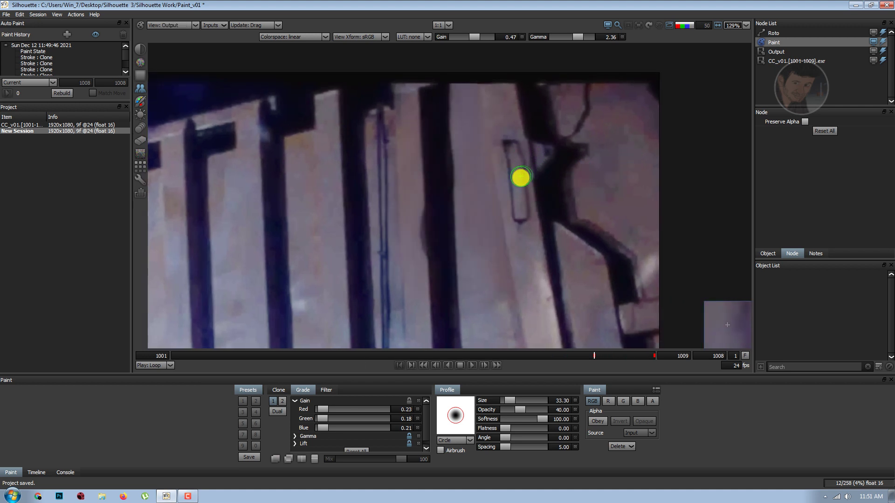
mouse_move(536, 150)
left_mouse_down()
mouse_move(541, 211)
mouse_move(521, 241)
left_mouse_up()
left_click_drag(514, 208, 529, 219)
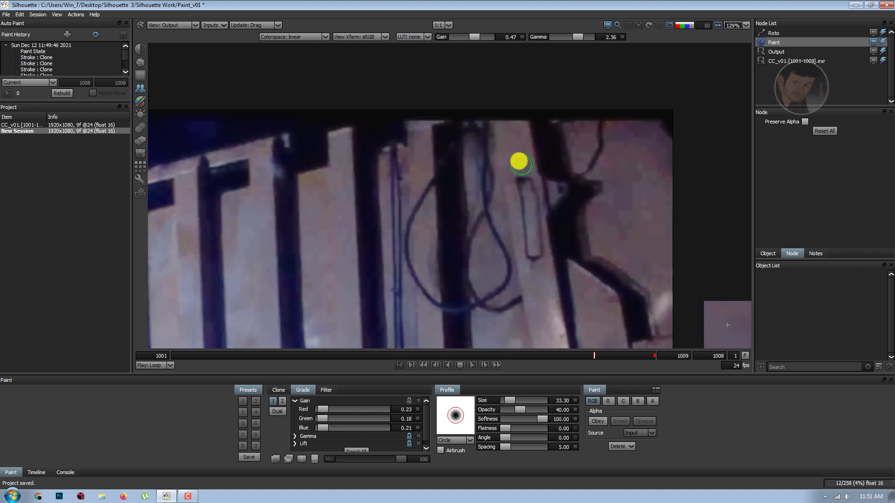
Step: Compare the painted upper wall and post area against the original footage
key("1")
key("3")
key("1")
key("3")
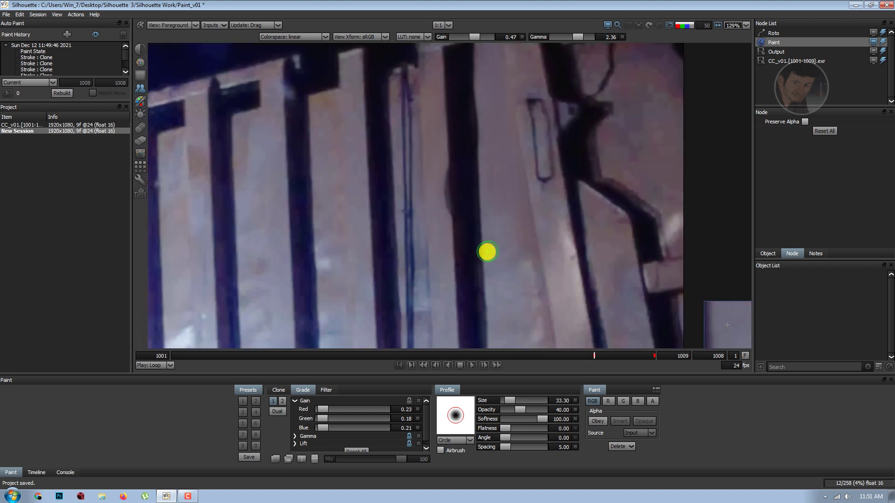
key("1")
key("3")
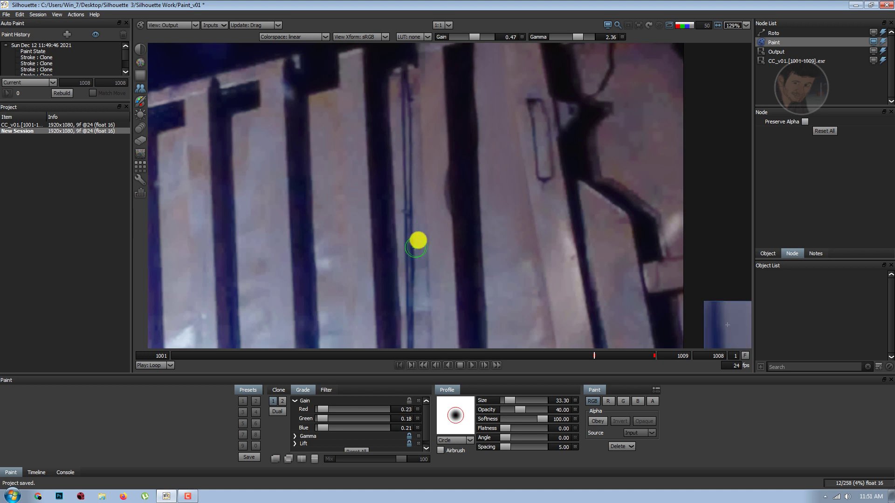
key("1")
key("3")
left_click_drag(401, 198, 421, 263)
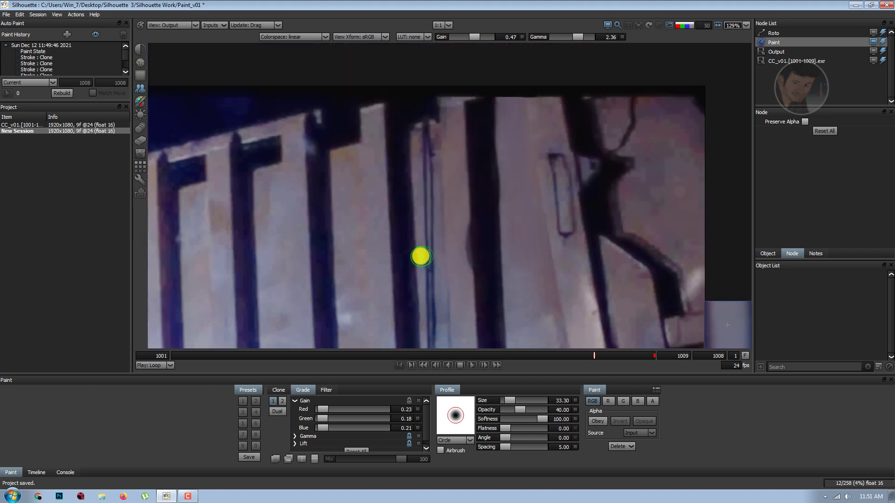
left_click_drag(425, 132, 428, 197)
key("1")
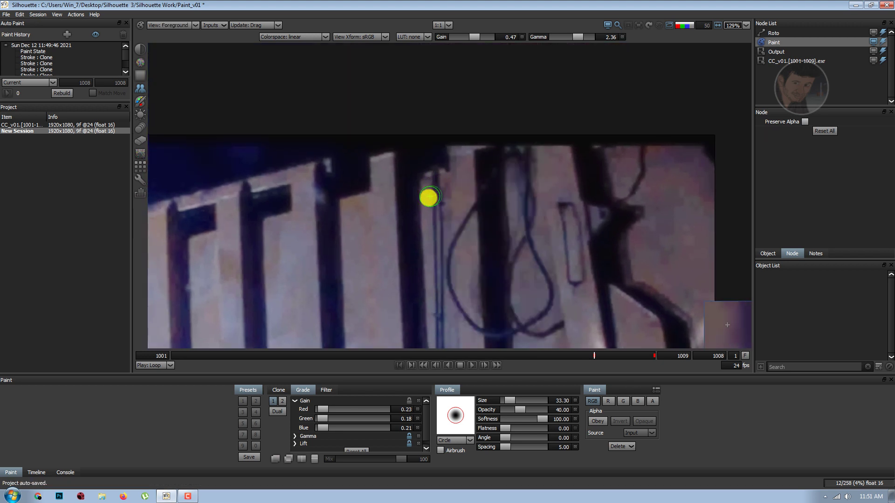
key("3")
key("1")
key("3")
key("1")
key("3")
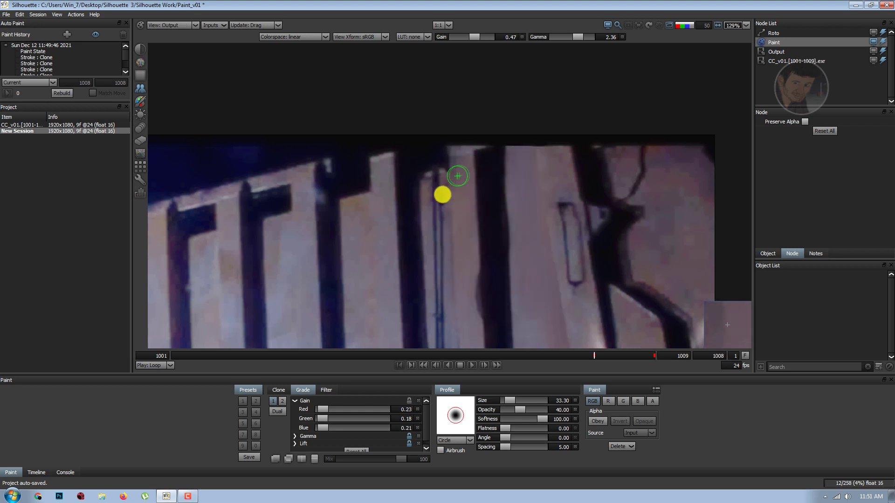
key("1")
key("3")
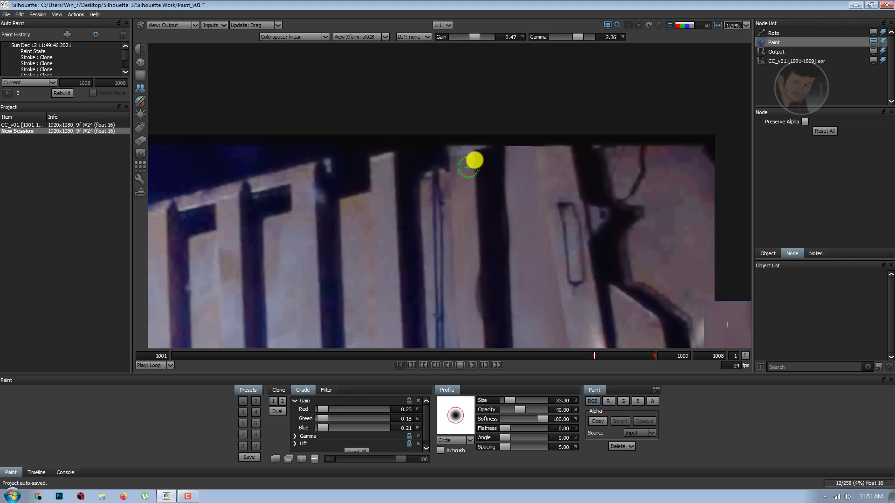
key("1")
key("3")
Step: Recentre on the vertical cable and check its removal against the original frame
left_click_drag(516, 248, 505, 226)
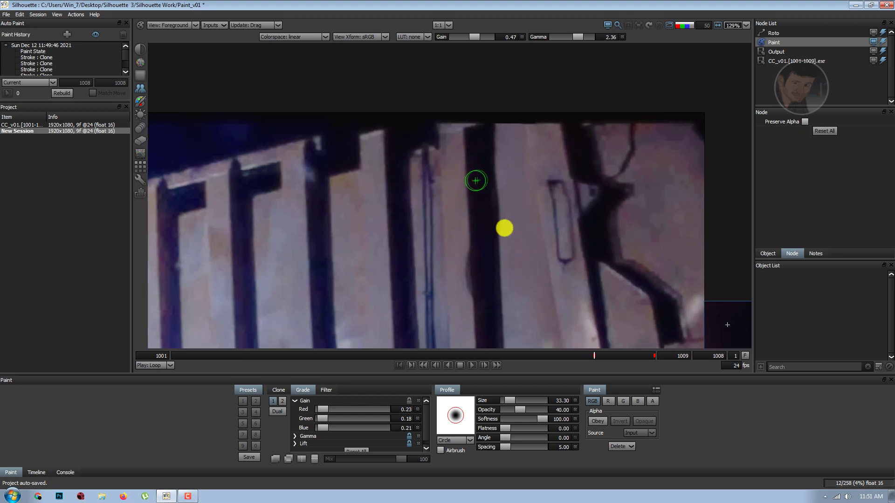
key("1")
key("3")
key("1")
key("3")
key("1")
key("3")
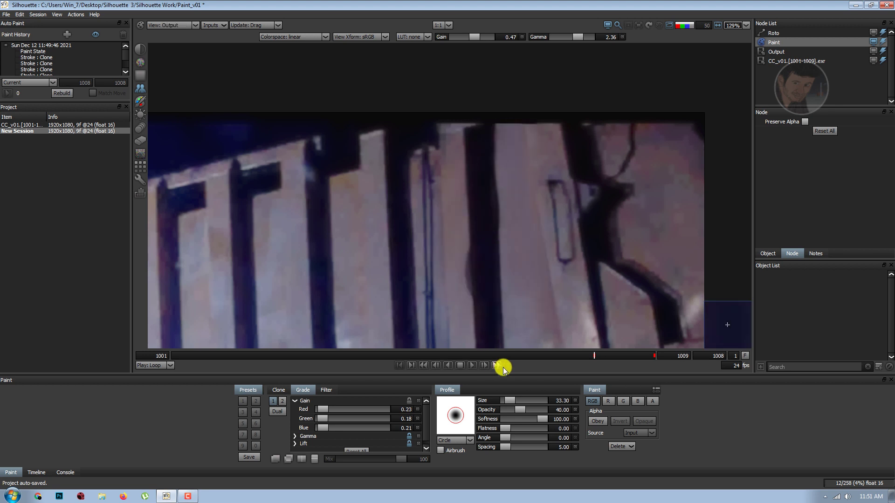
key("1")
key("3")
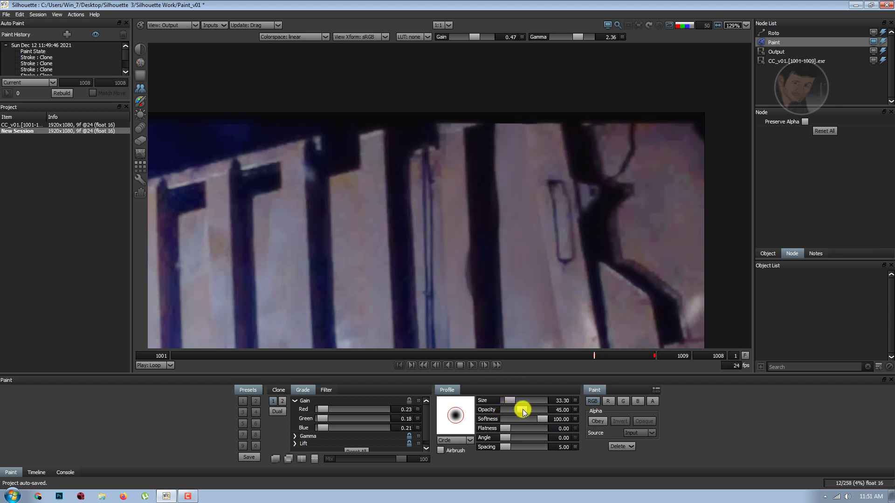
key("1")
key("3")
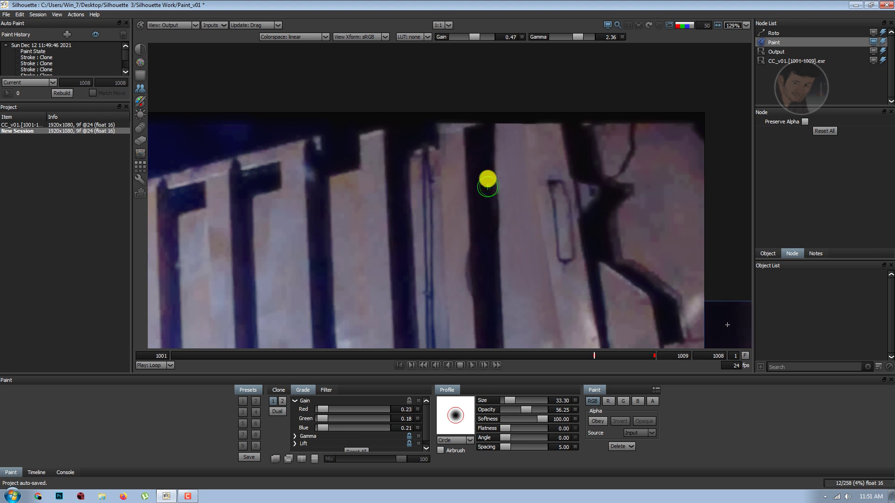
key("1")
key("3")
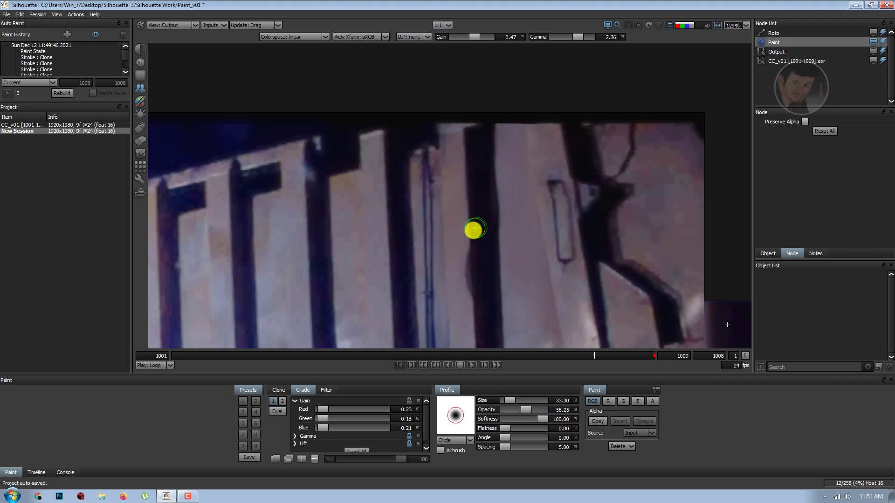
key("1")
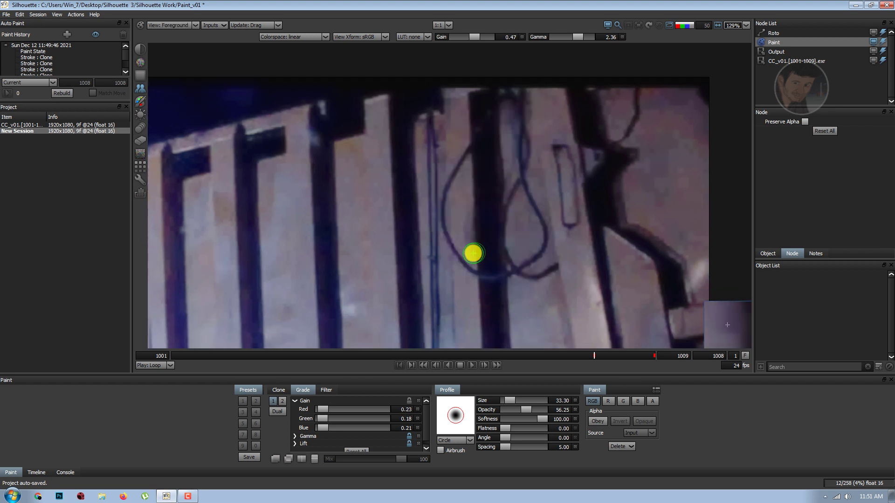
key("3")
key("1")
key("3")
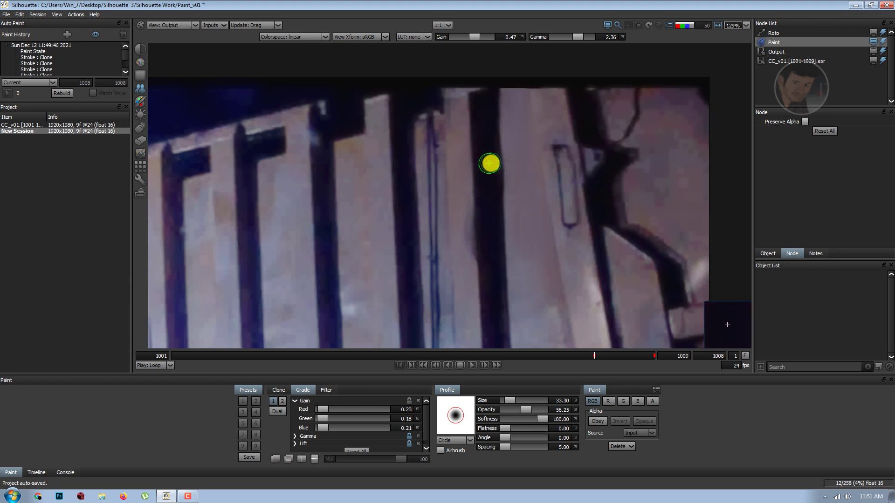
key("1")
key("3")
key("1")
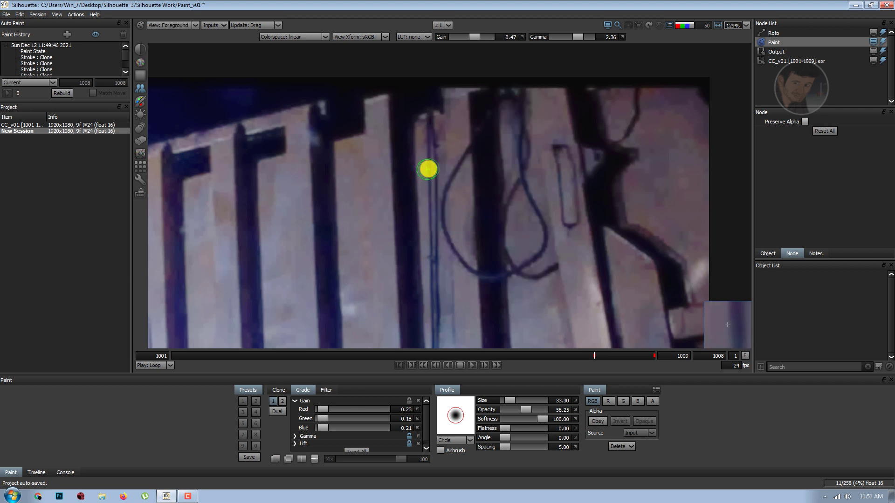
key("3")
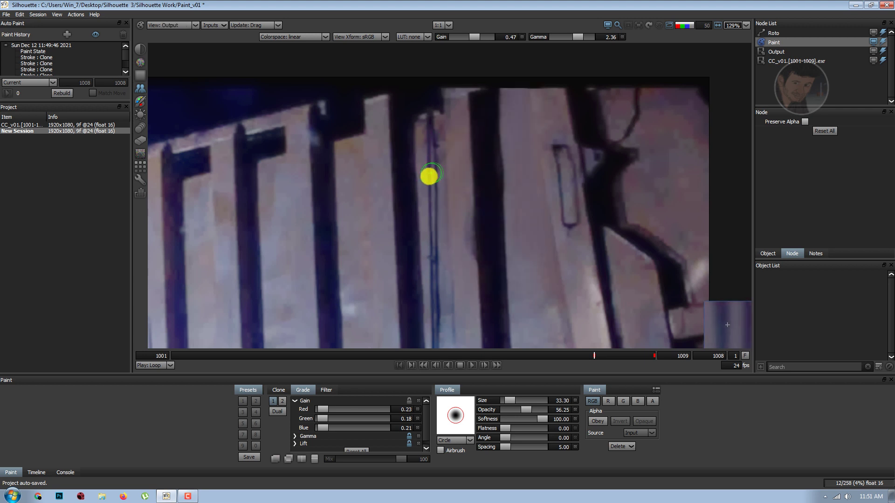
key("1")
key("3")
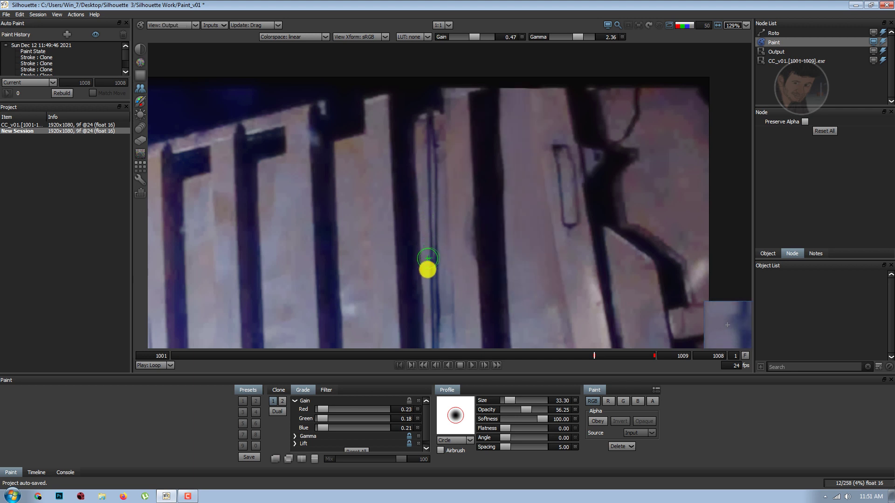
key("1")
key("3")
key("1")
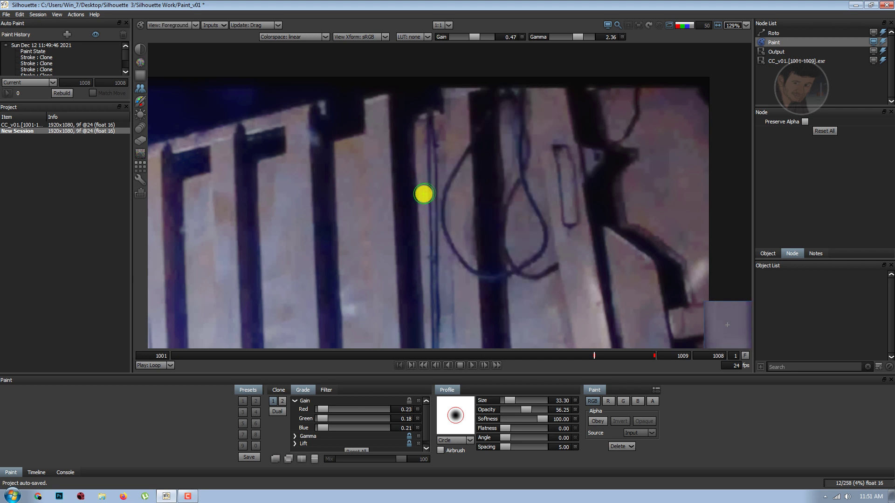
key("3")
key("1")
key("3")
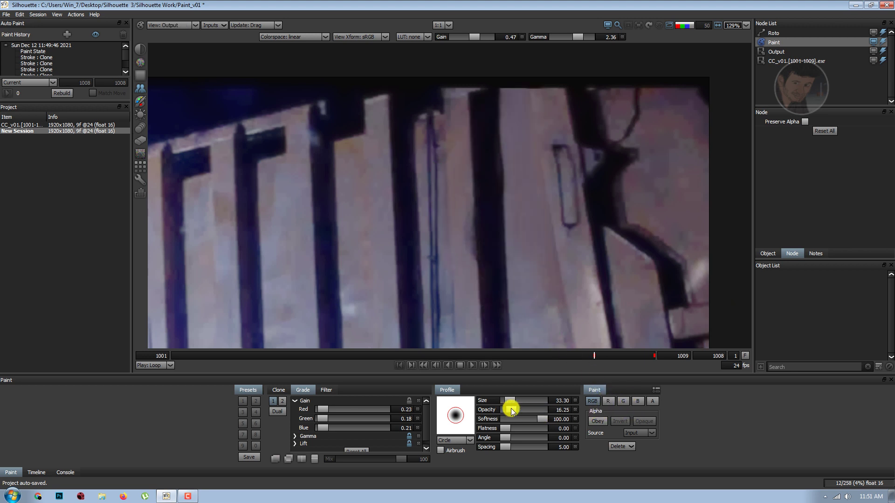
Step: Flip repeatedly between Foreground and Output to confirm the cable area is clean
key("1")
key("3")
key("1")
key("3")
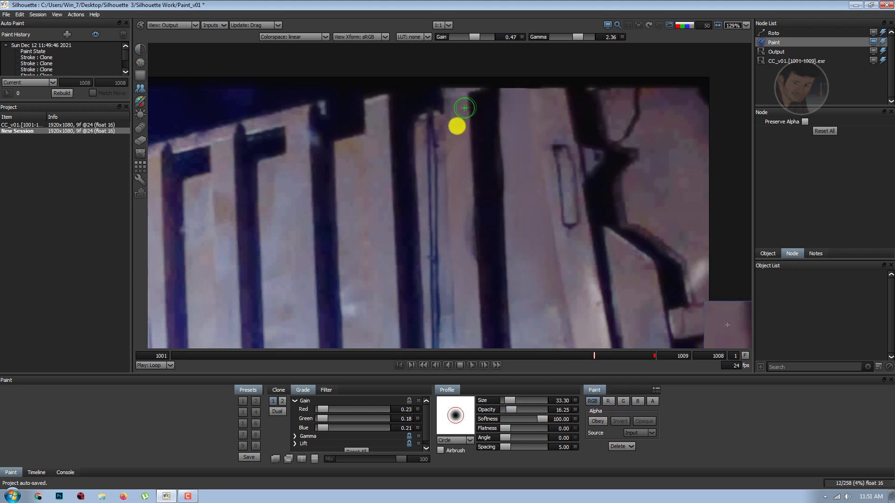
key("1")
key("3")
key("1")
key("3")
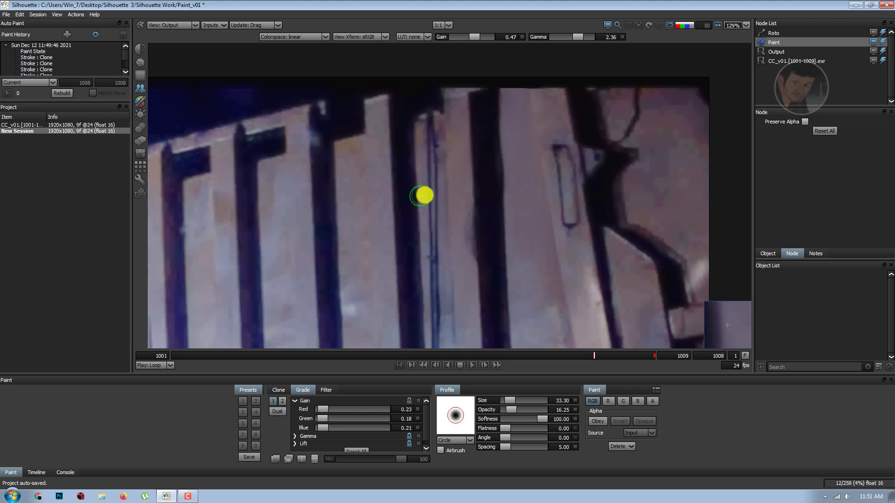
key("1")
key("3")
key("1")
key("3")
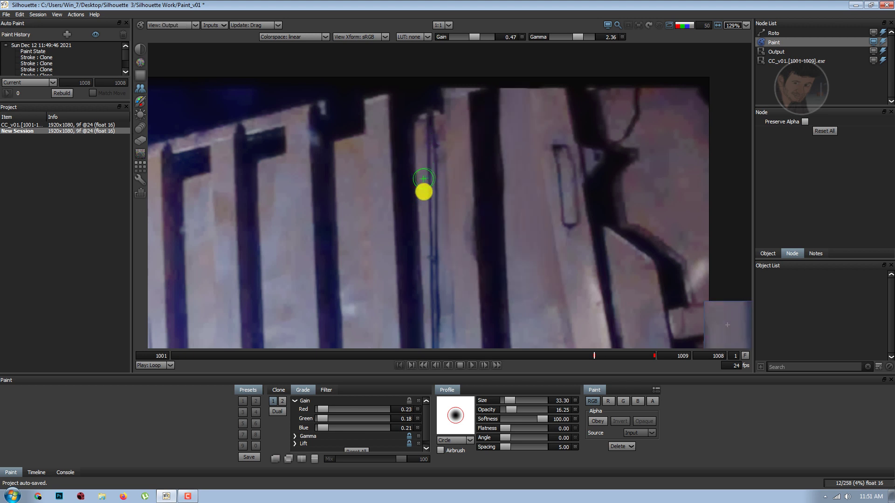
key("1")
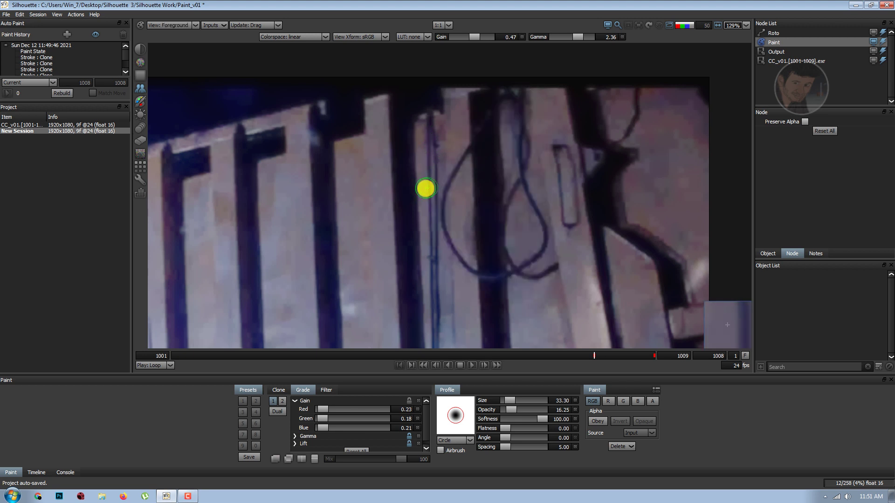
key("3")
key("1")
key("3")
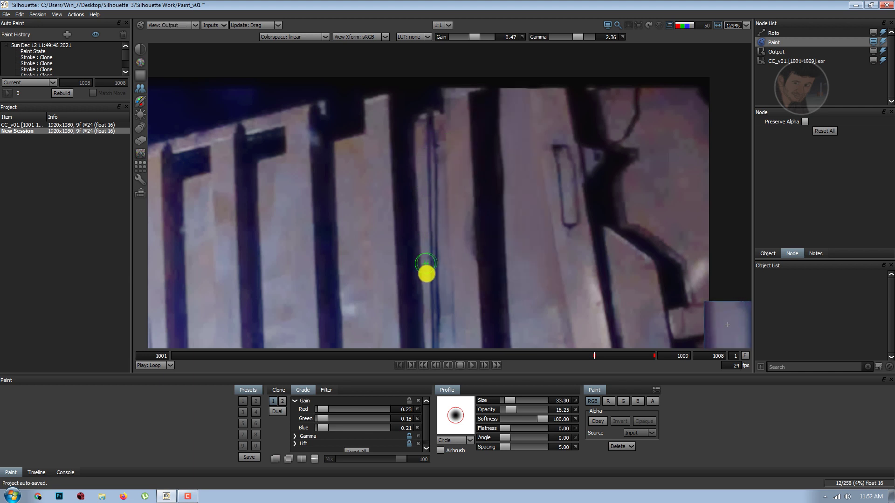
key("1")
key("3")
key("1")
key("1")
key("3")
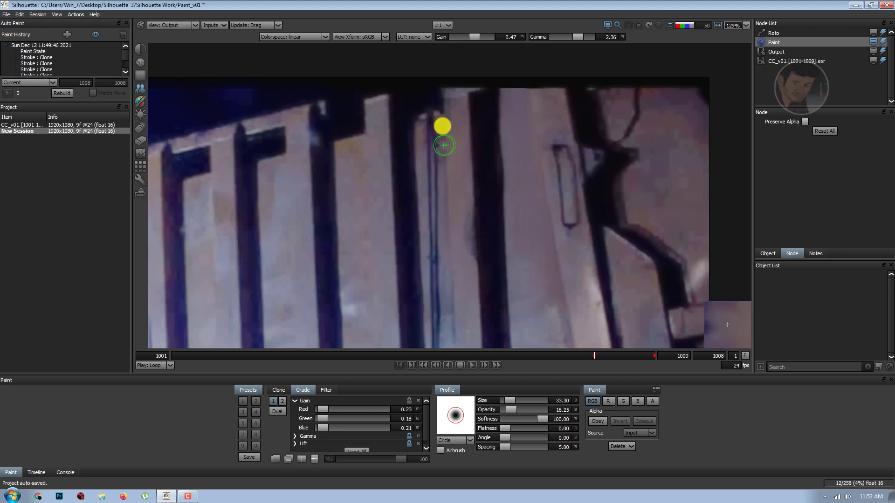
key("1")
key("3")
key("1")
key("3")
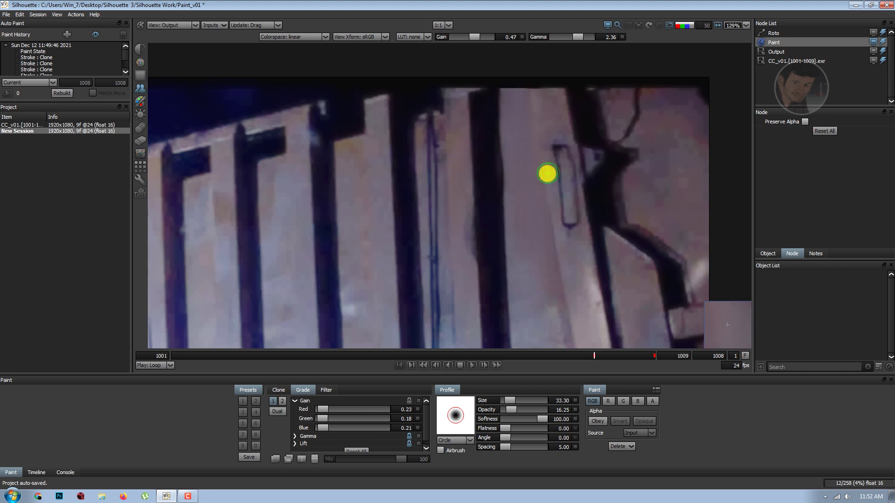
key("1")
key("3")
key("1")
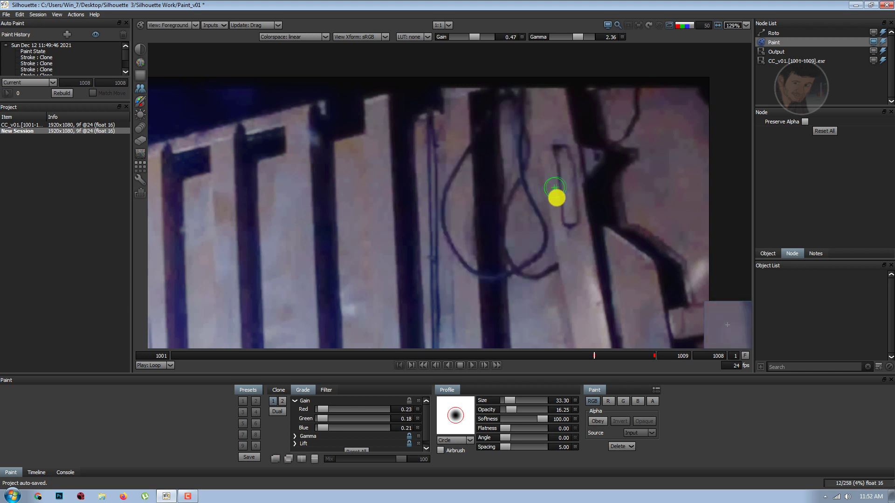
key("3")
key("1")
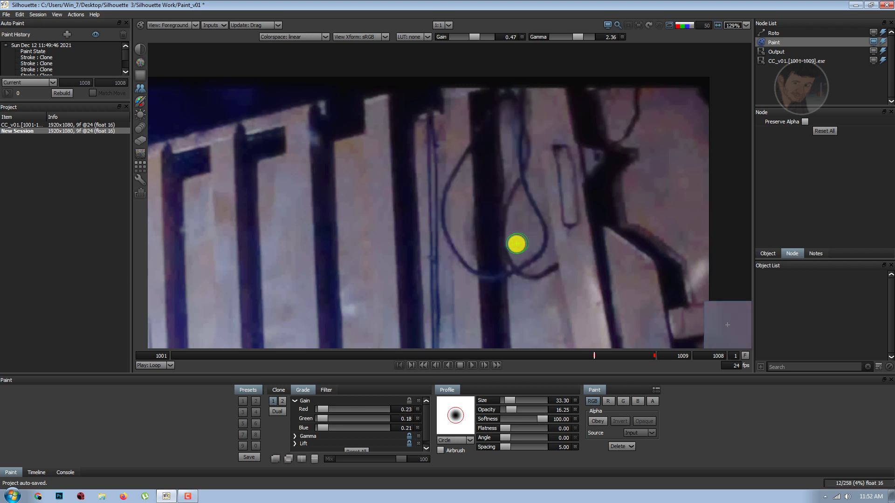
key("3")
scroll(518, 236, "down", 1)
key("1")
key("3")
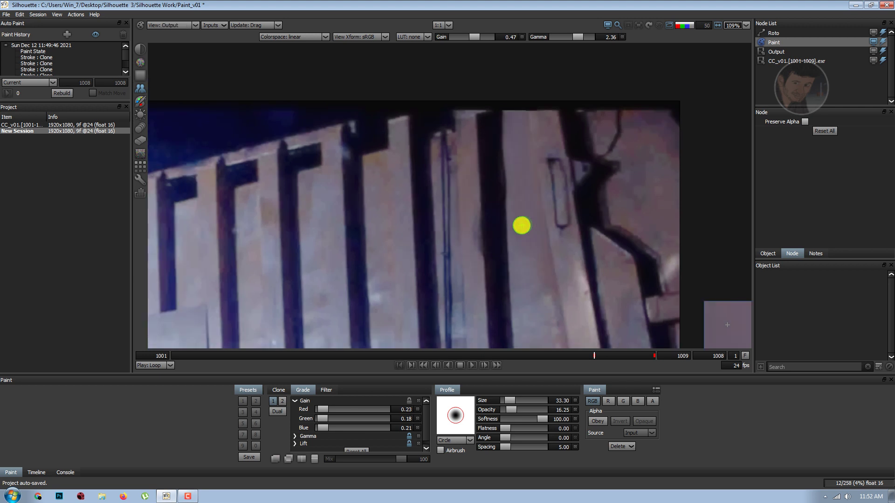
key("1")
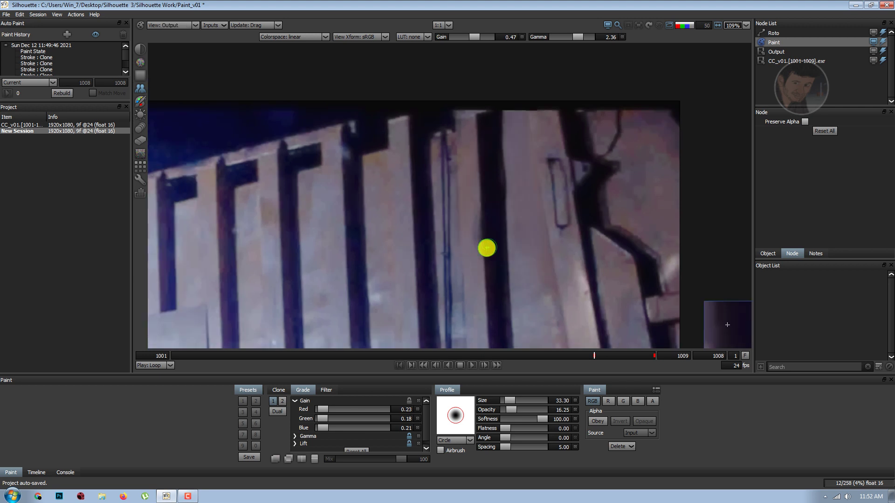
scroll(453, 262, "down", 2)
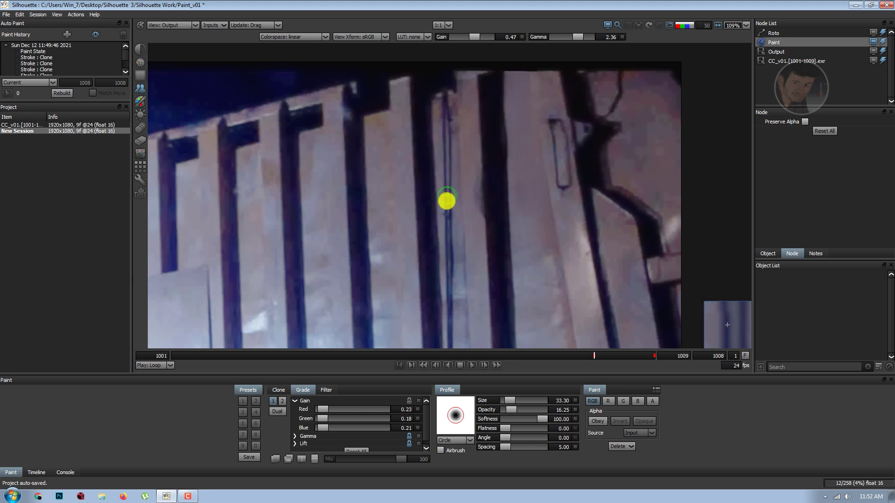
scroll(448, 200, "up", 2)
Step: Raise the clone brush opacity to 97.50 and compare against the original footage
scroll(454, 207, "up", 2)
left_click_drag(522, 409, 536, 409)
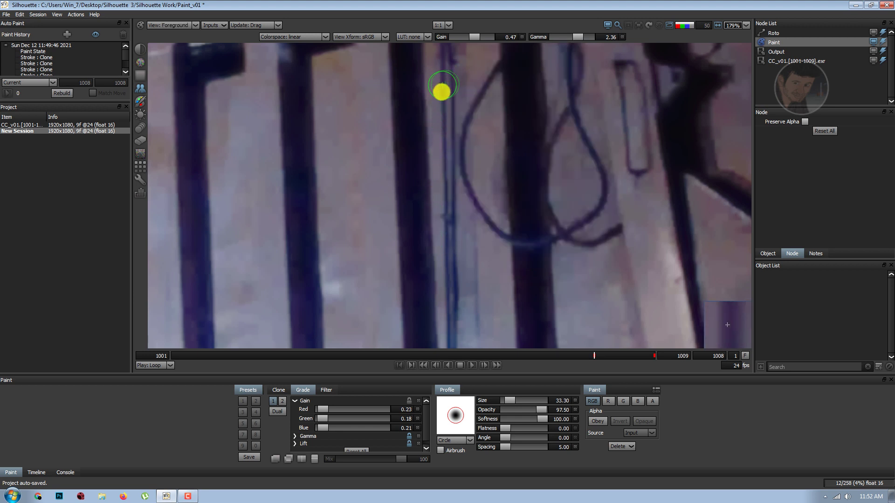
scroll(439, 229, "up", 2)
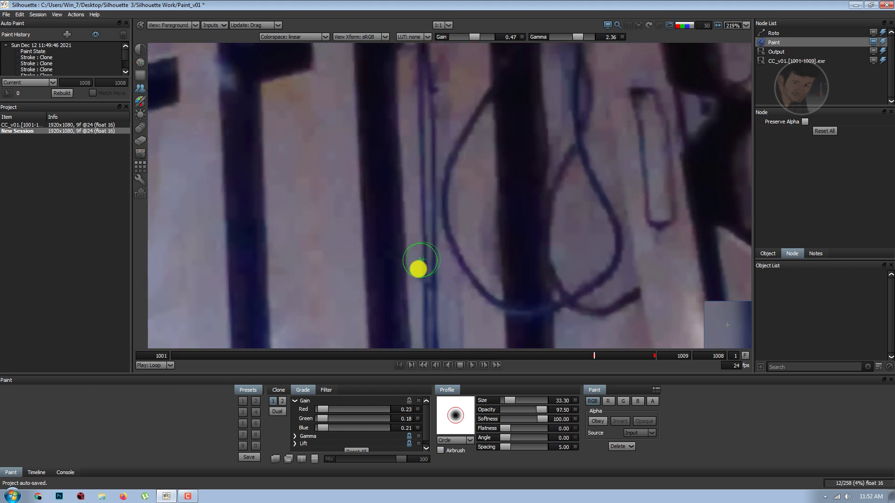
key("1")
key("1")
key("1")
key("1")
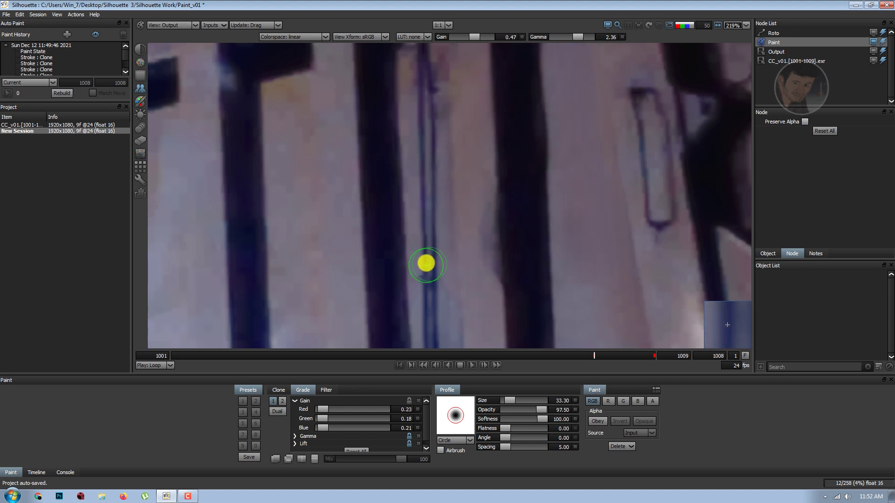
key("1")
key("1")
key("1")
key("1")
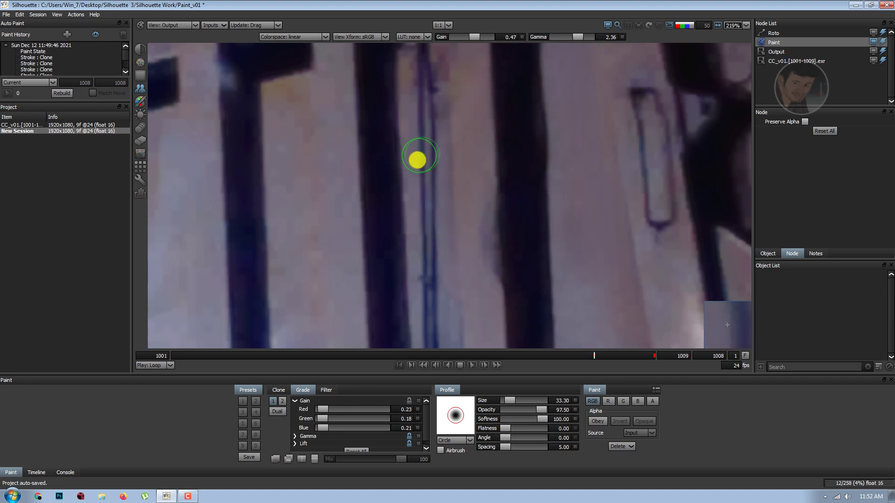
key("1")
key("1")
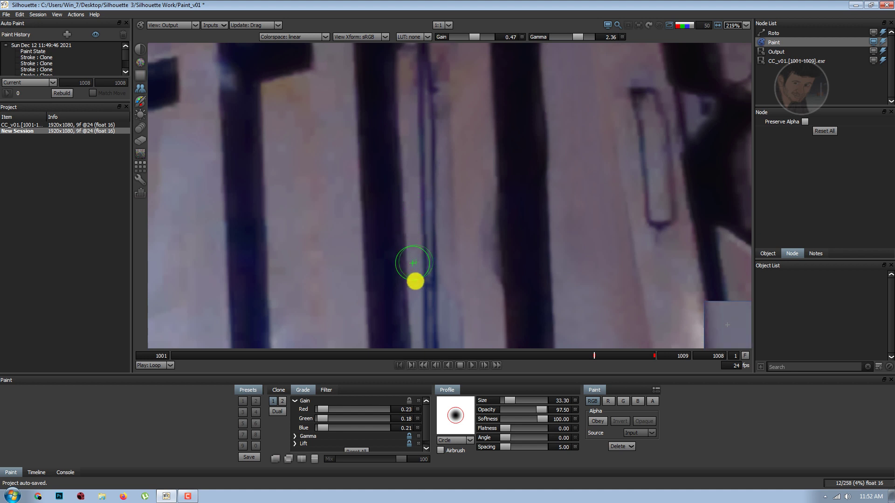
key("1")
key("1")
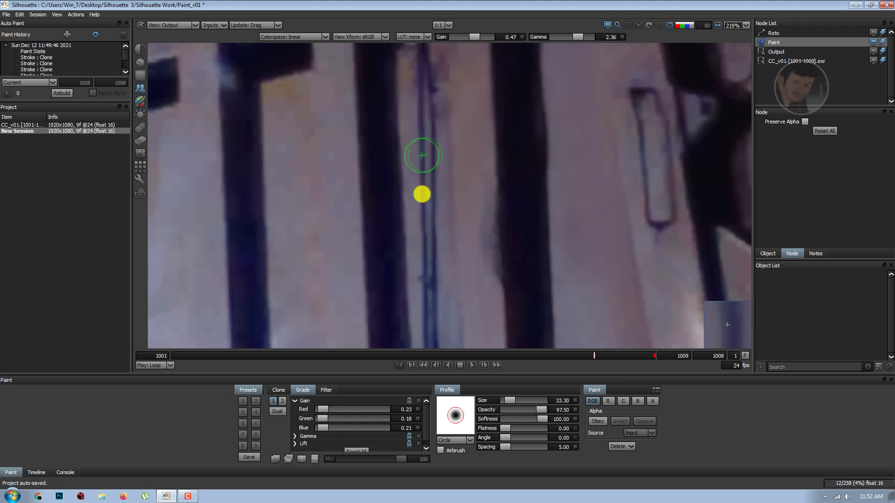
key("1")
key("1")
key("1")
key("1")
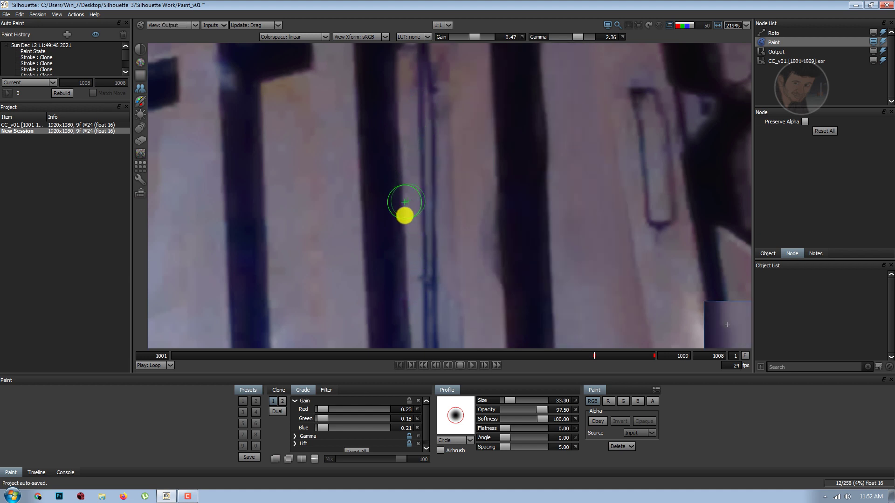
Step: Realign the clone source along the vertical cable and set the brush size to 32.22
scroll(427, 268, "up", 1)
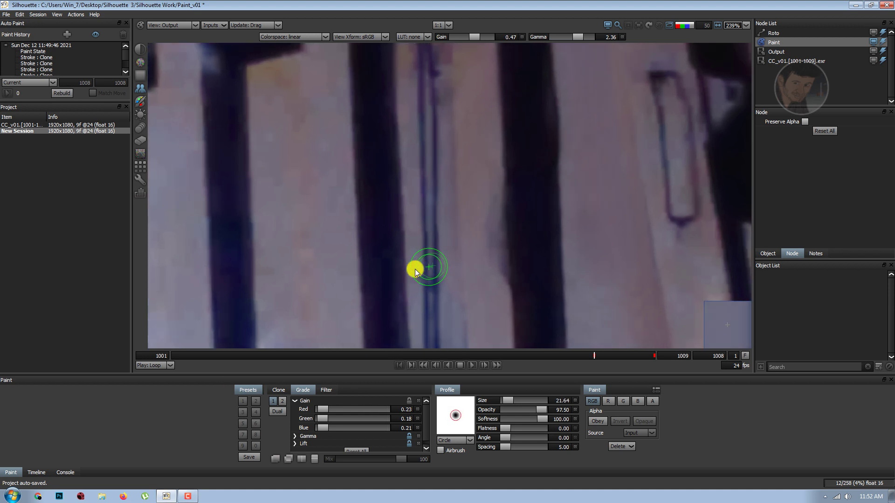
mouse_move(437, 255)
left_mouse_down()
mouse_move(442, 275)
mouse_move(441, 251)
left_mouse_up()
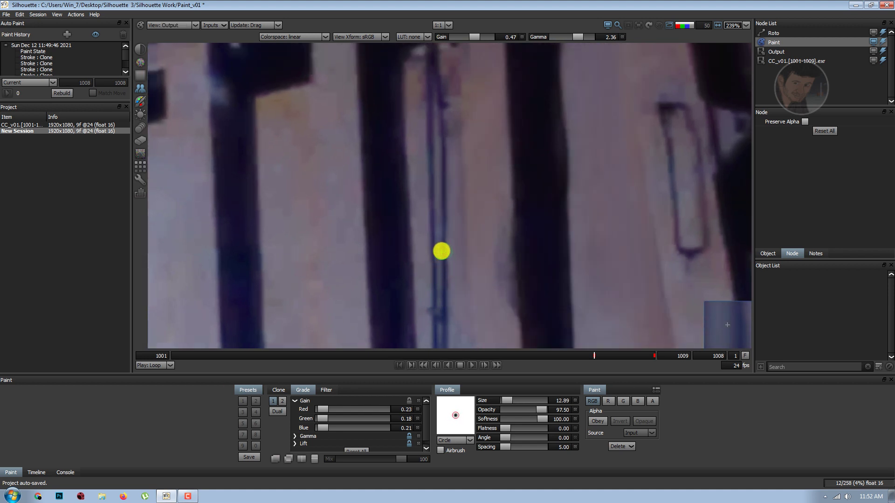
left_click_drag(438, 208, 441, 280)
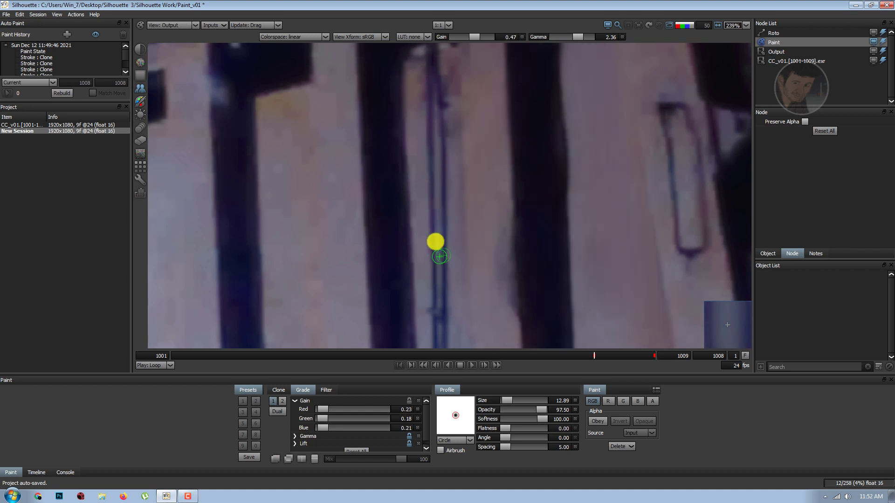
scroll(431, 209, "down", 1)
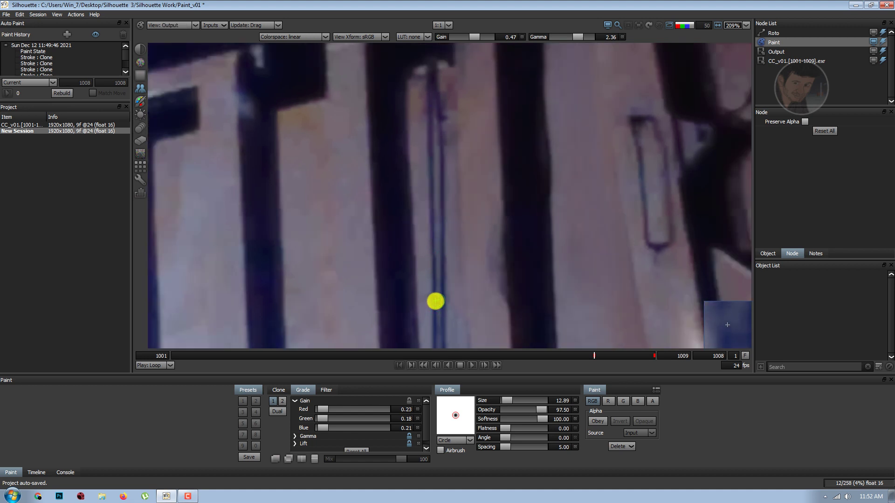
scroll(433, 242, "down", 2)
left_click_drag(395, 263, 386, 264)
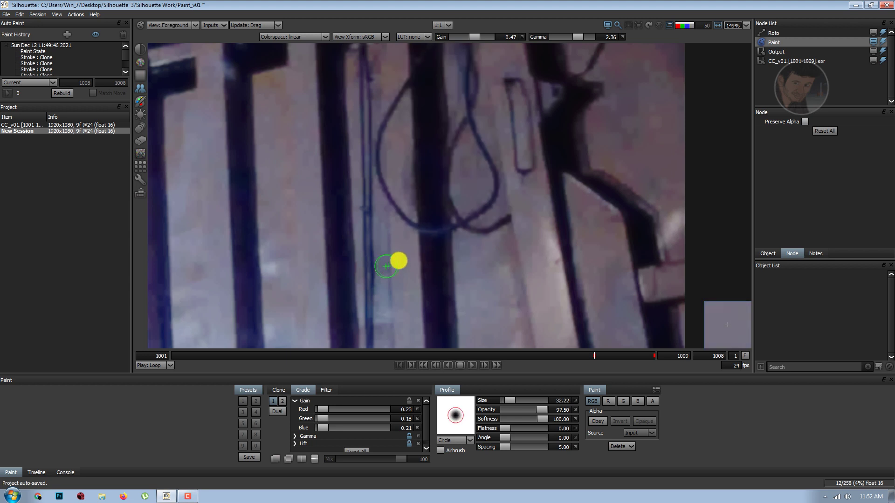
key("ctrl+1")
key("ctrl+1")
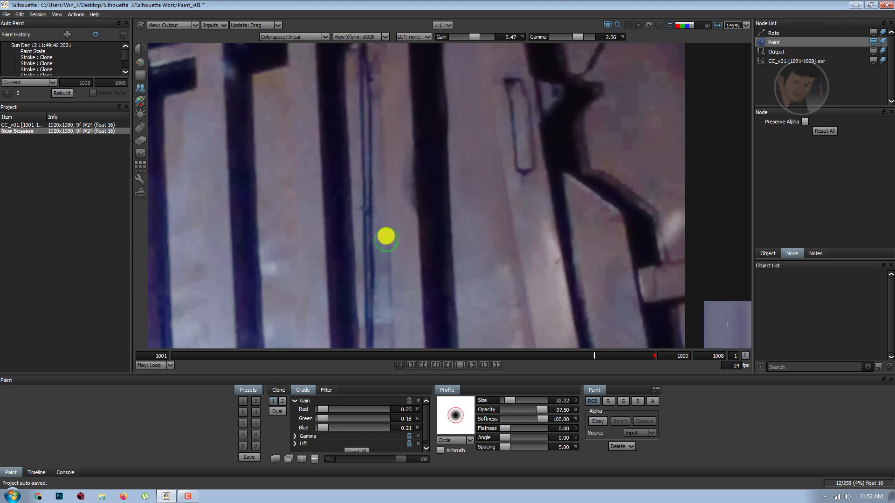
key("ctrl+1")
key("ctrl+1")
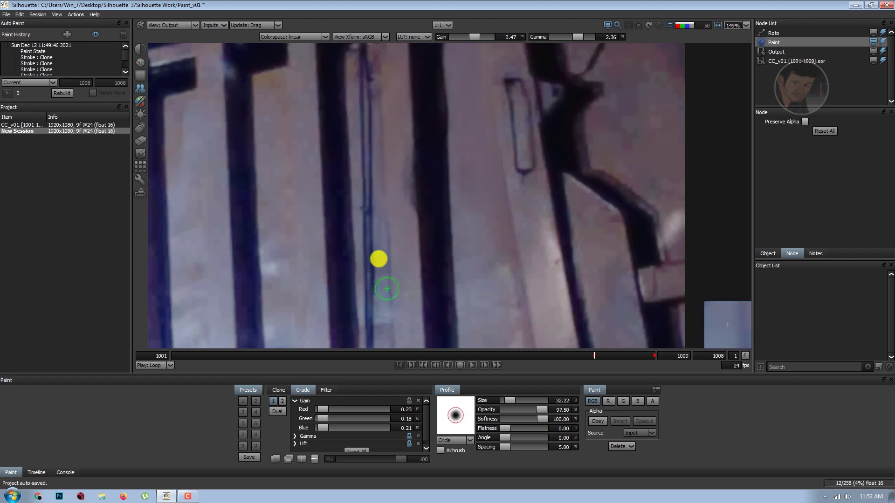
scroll(562, 264, "down", 1)
scroll(561, 264, "down", 2)
key("ctrl+1")
key("ctrl+1")
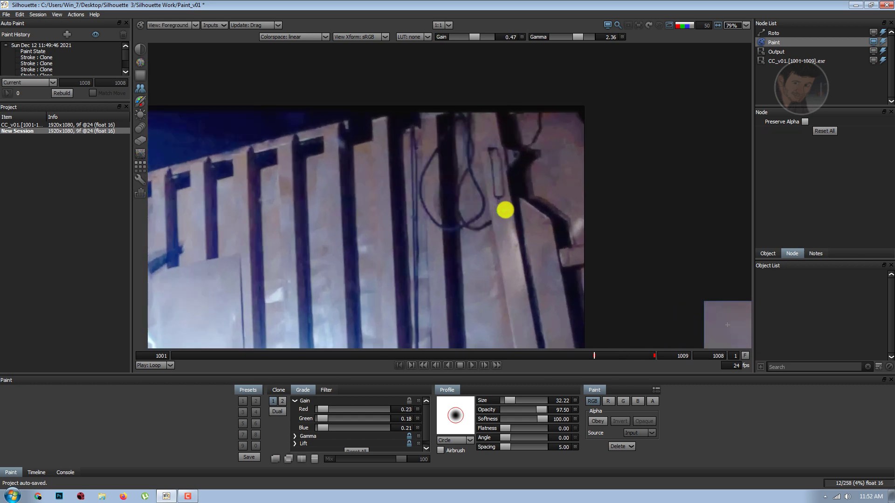
Step: Loop the frame and flick between the original wire footage and the painted output to compare
scroll(512, 216, "down", 1)
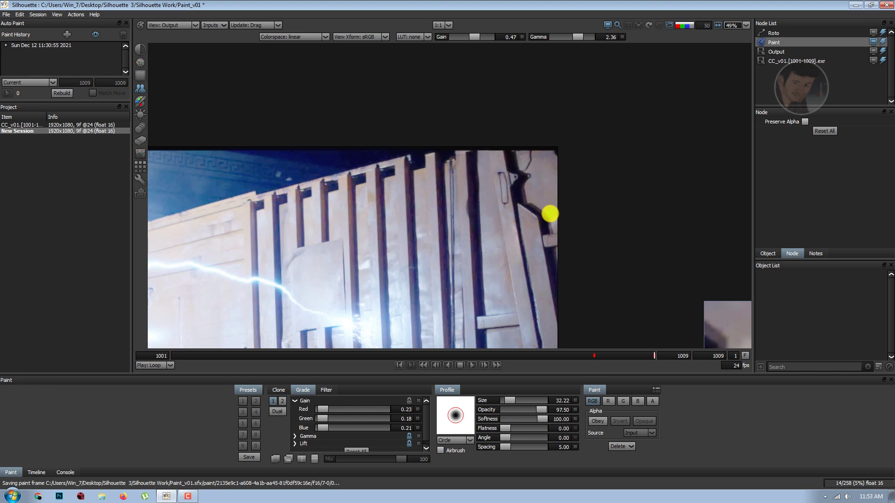
key("ctrl+1")
key("ctrl+3")
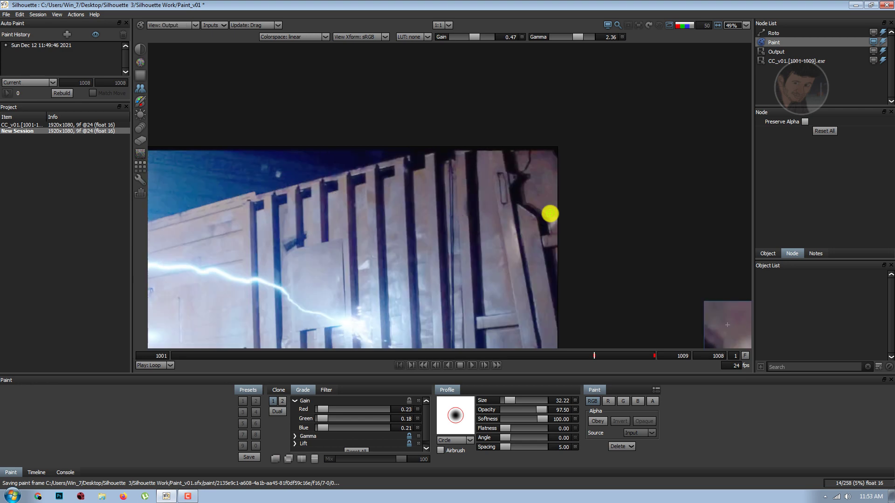
scroll(417, 199, "up", 3)
key("ctrl+1")
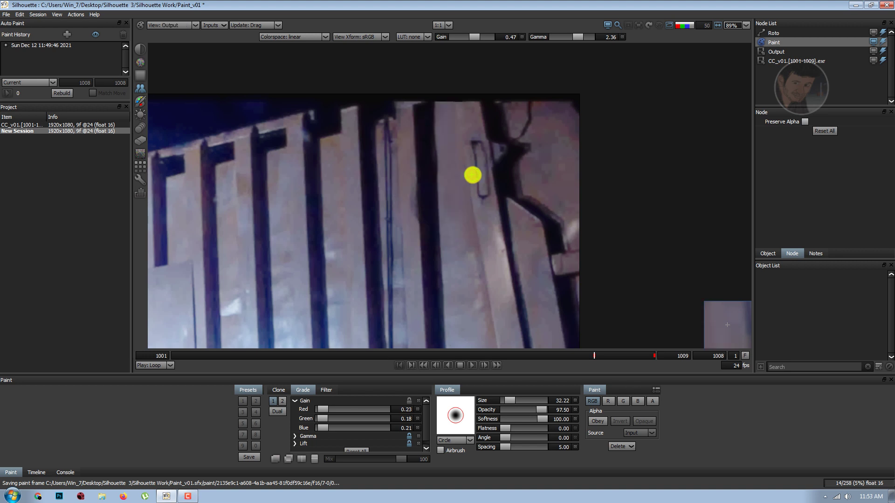
key("ctrl+1")
scroll(473, 175, "down", 2)
scroll(508, 176, "down", 2)
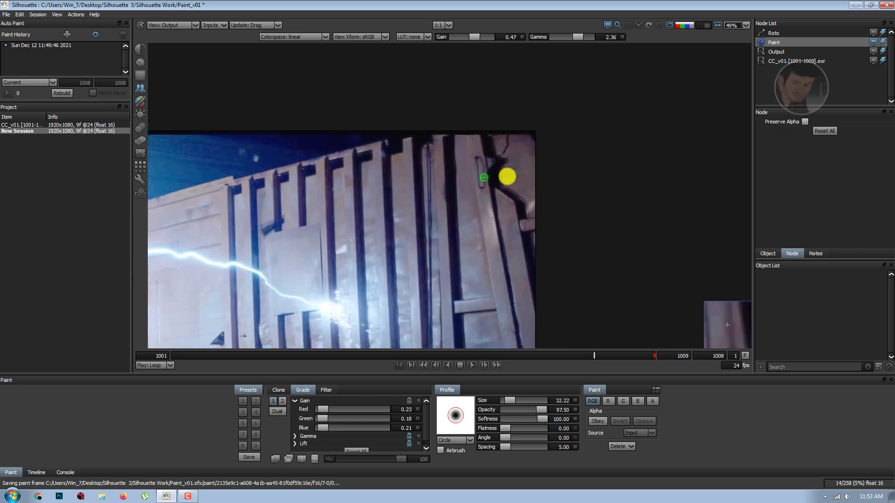
scroll(526, 166, "down", 1)
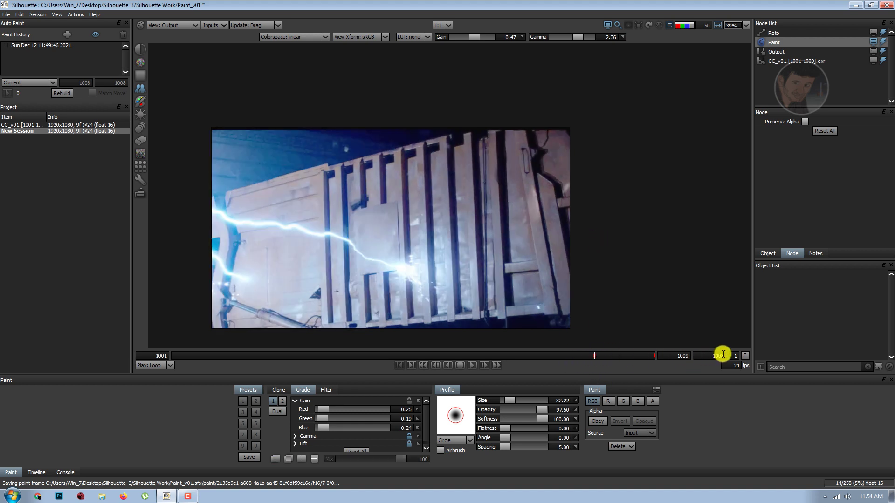
Step: Step through frames 1007–1009, confirming the wire is gone on 1008 and 1009 but remains on 1007
key("Left")
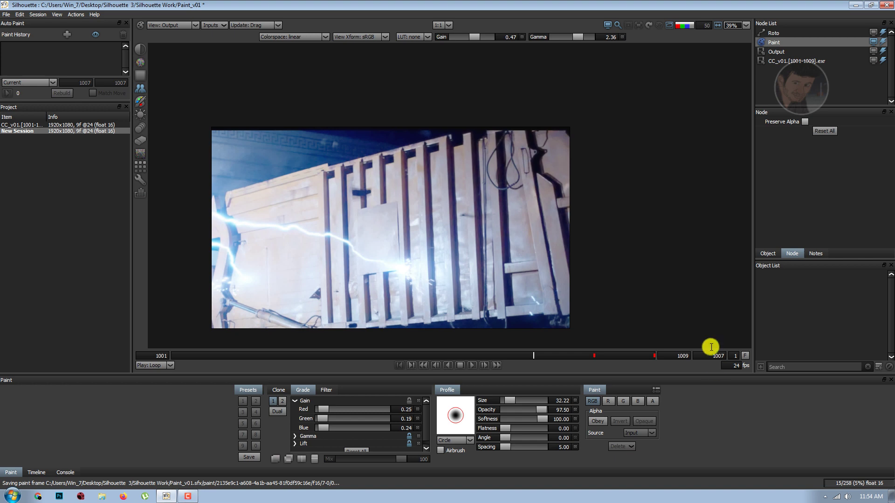
scroll(529, 177, "up", 2)
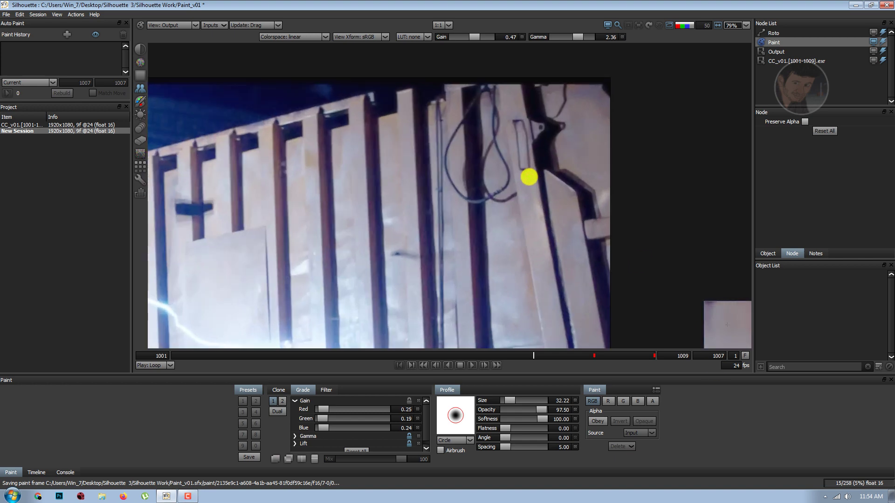
scroll(529, 177, "down", 1)
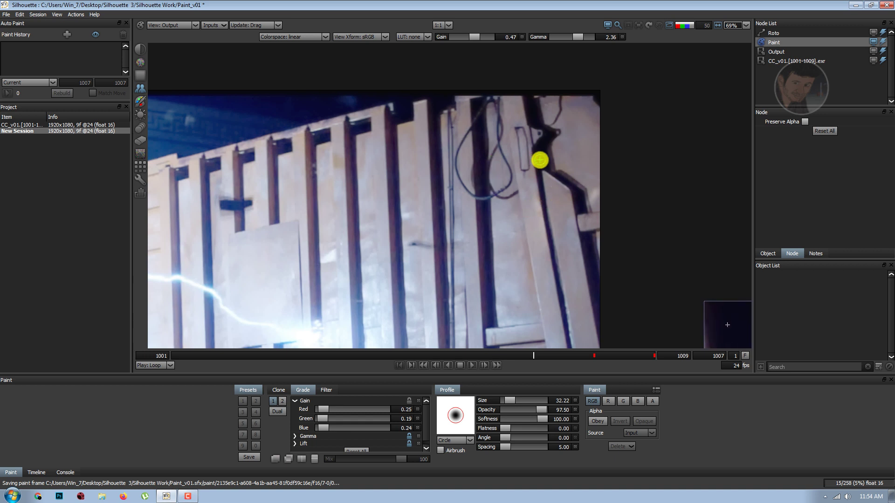
key("Right")
key("Right")
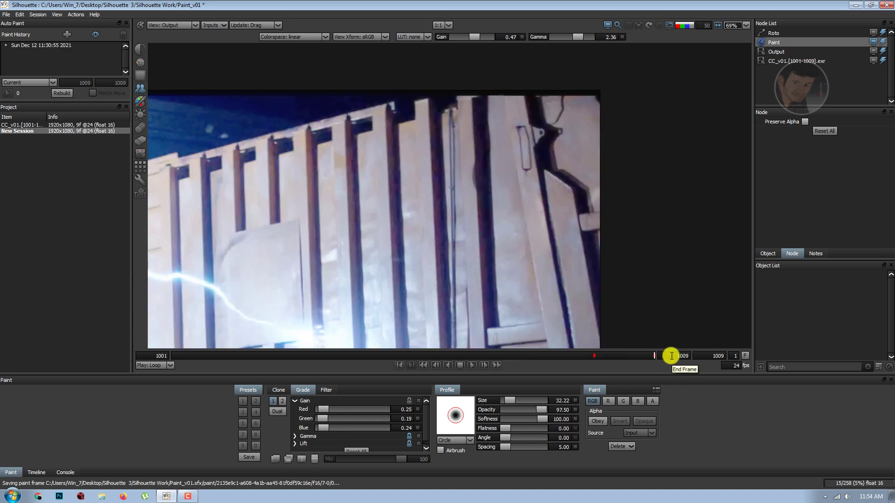
left_click(607, 354)
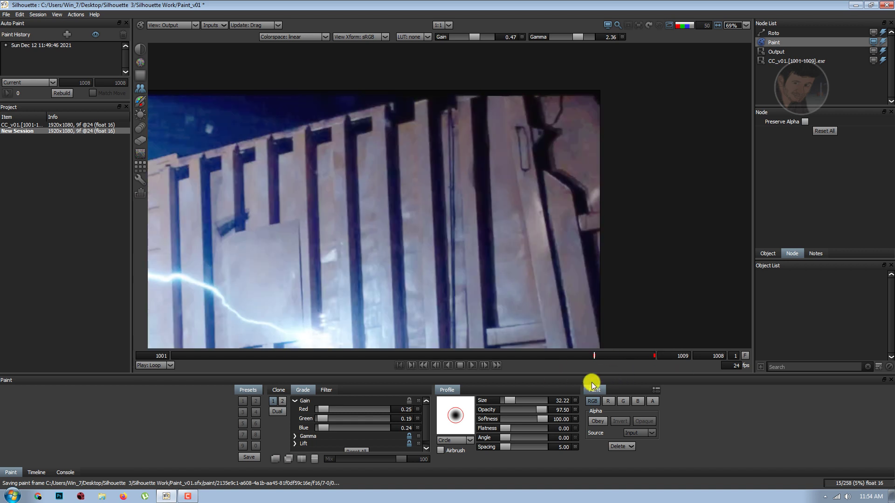
key("Right")
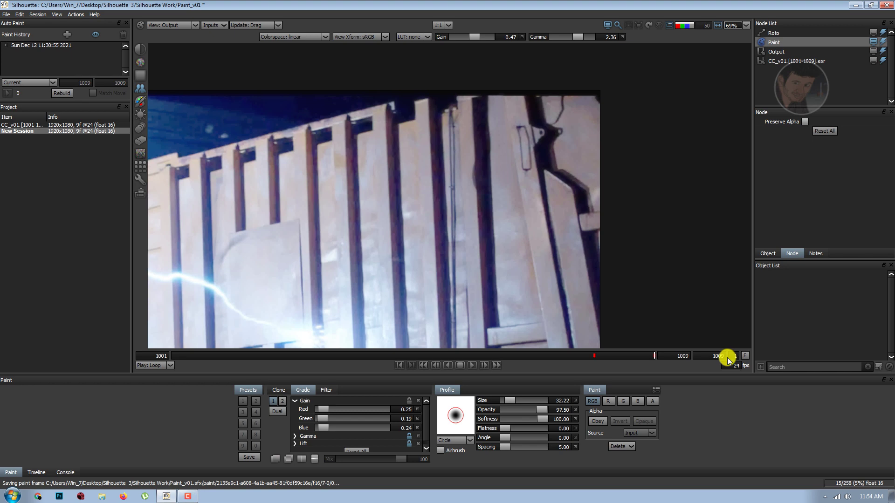
key("Left")
key("Left")
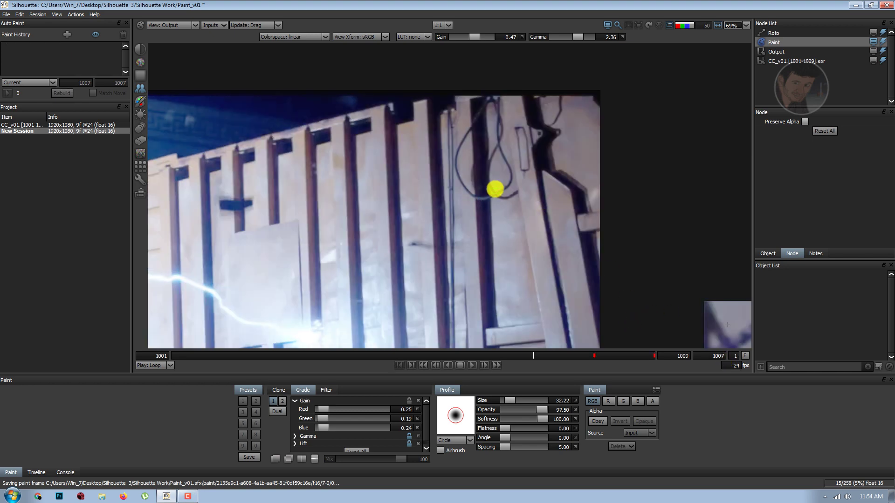
left_click_drag(575, 353, 682, 361)
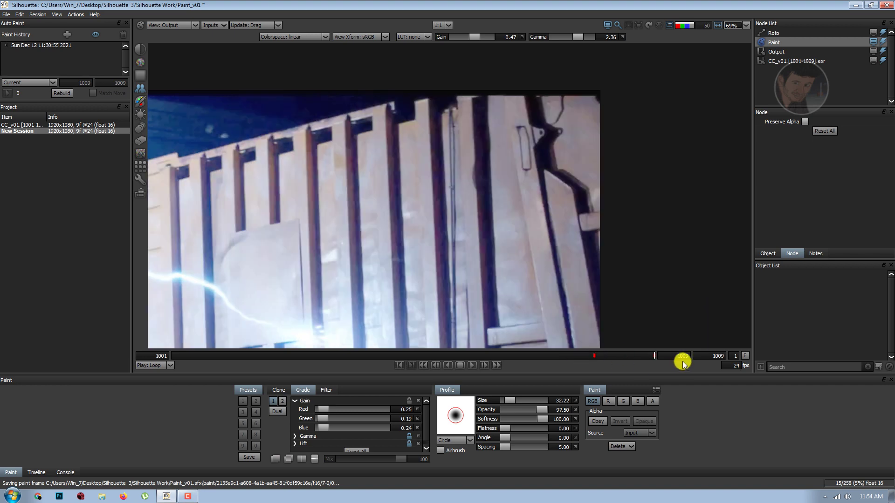
key("Left")
key("Left")
scroll(539, 275, "down", 1)
Step: Take the clone source from frame 1009 with an onion-skin overlay, keeping the 3, -1 offset
left_click(278, 390)
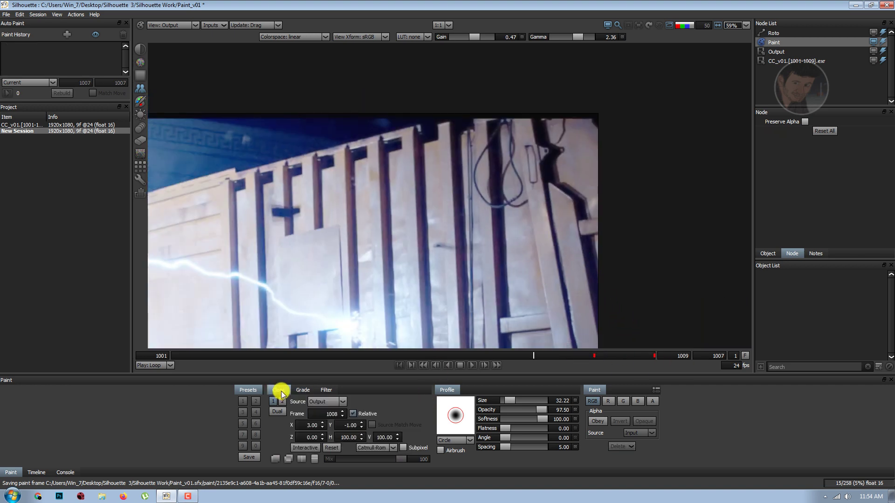
left_click(342, 411)
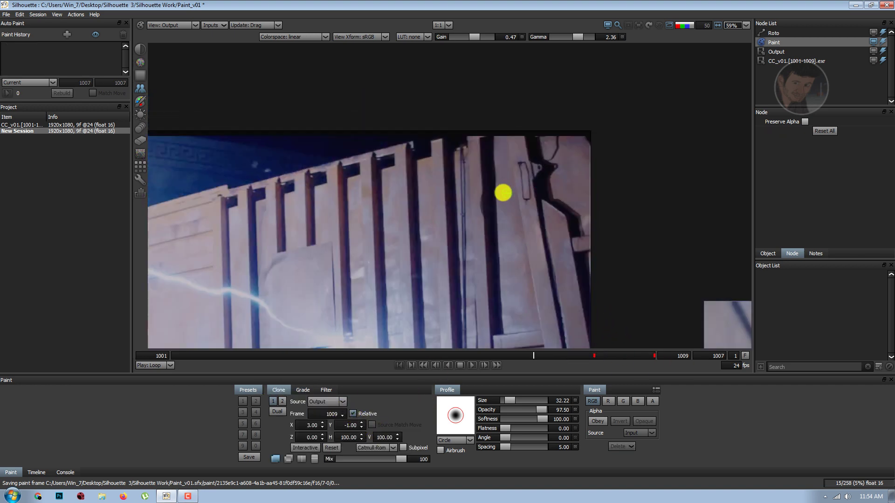
key("o")
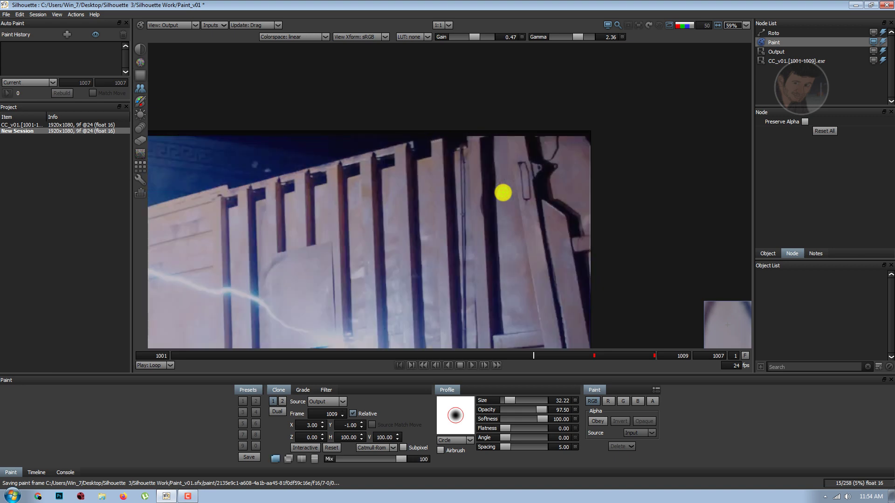
left_click(332, 448)
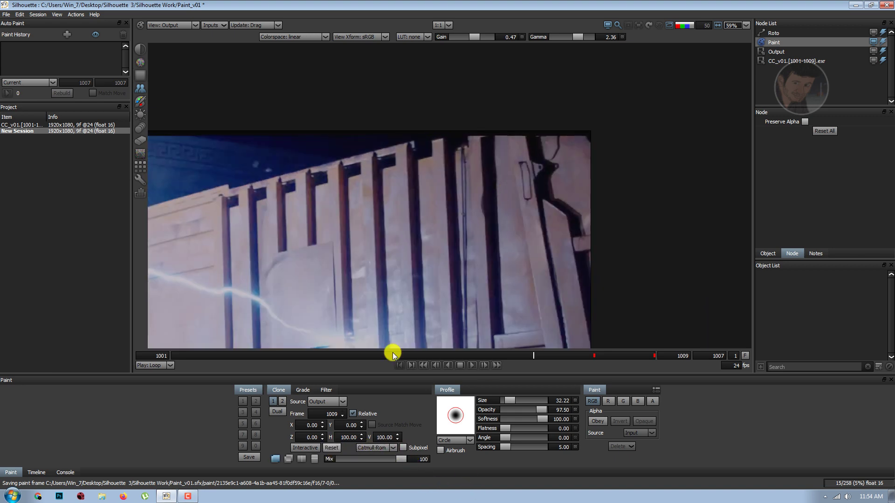
scroll(544, 200, "up", 1)
key("ctrl+z")
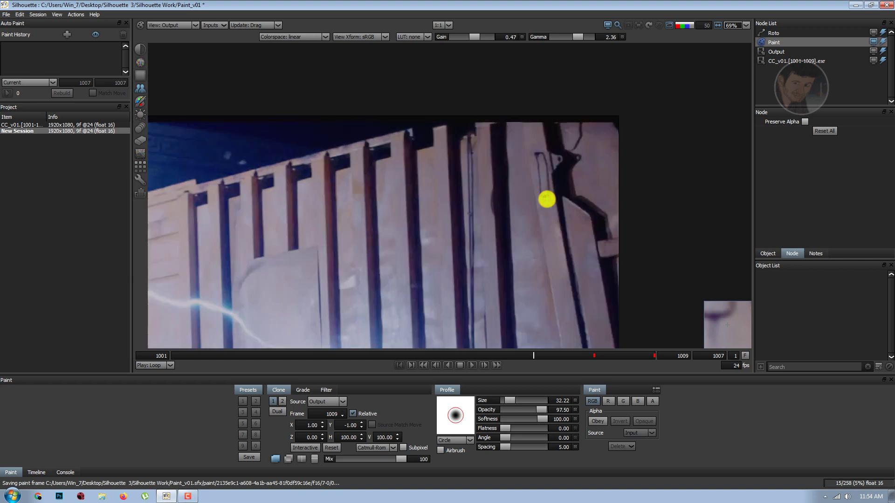
Step: Nudge and shift the clone source to an offset of X 4, Y -1 to align with the wall
key("Right")
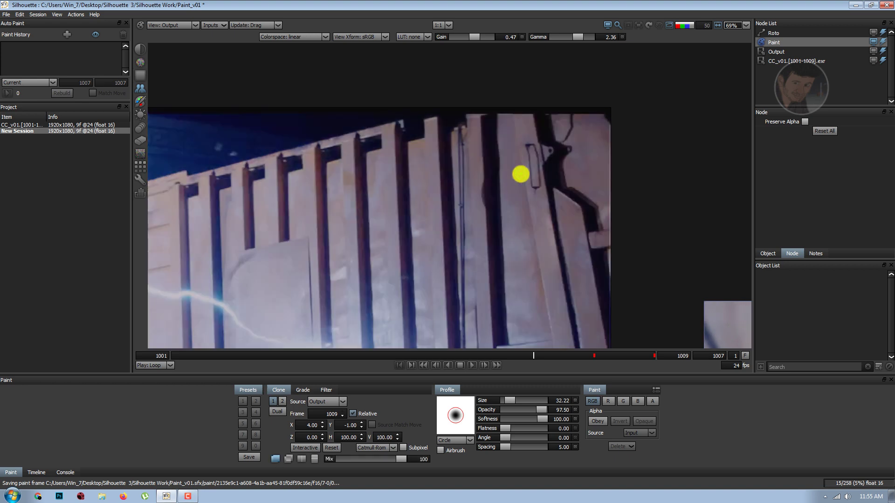
key("q")
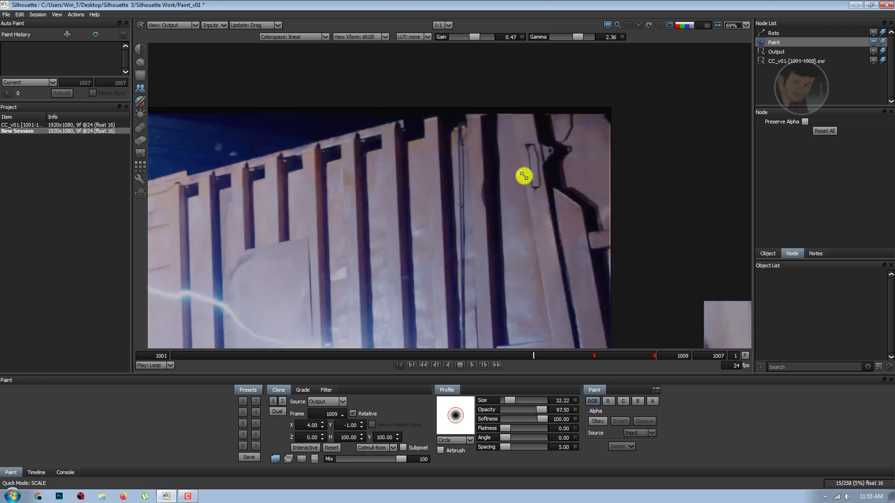
left_click_drag(523, 176, 519, 175)
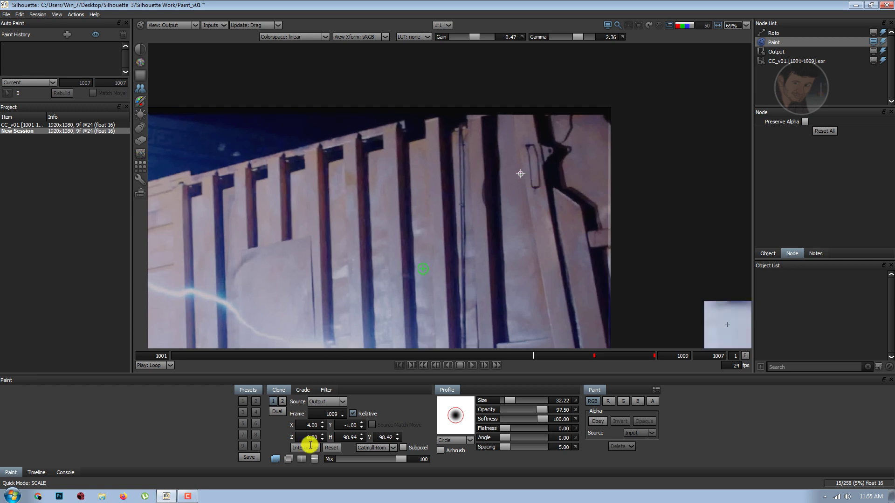
left_click(327, 448)
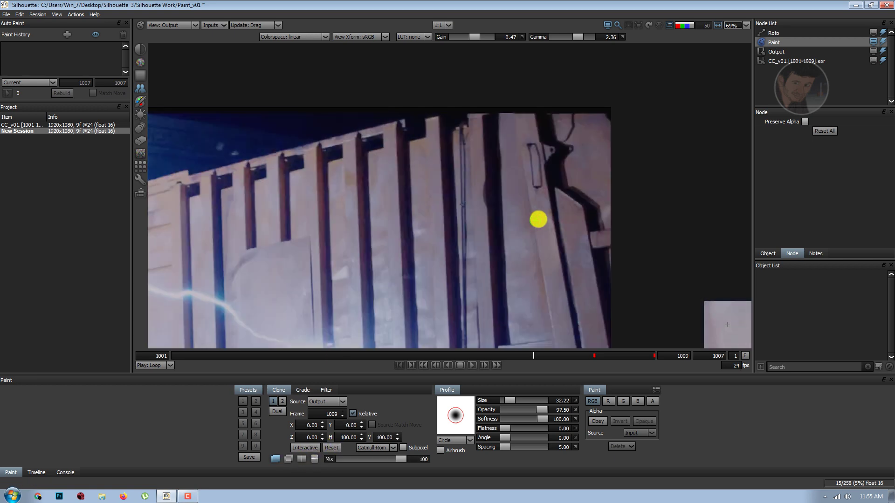
left_click_drag(537, 218, 485, 197)
Step: Drag the interactive clone handle to an offset of 5, -2 at about 103% by 101% scale
left_click(305, 448)
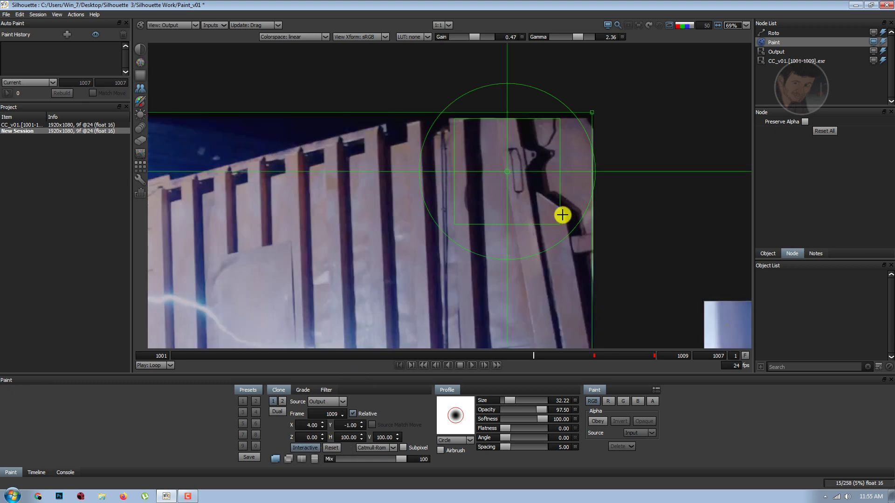
scroll(552, 227, "up", 2)
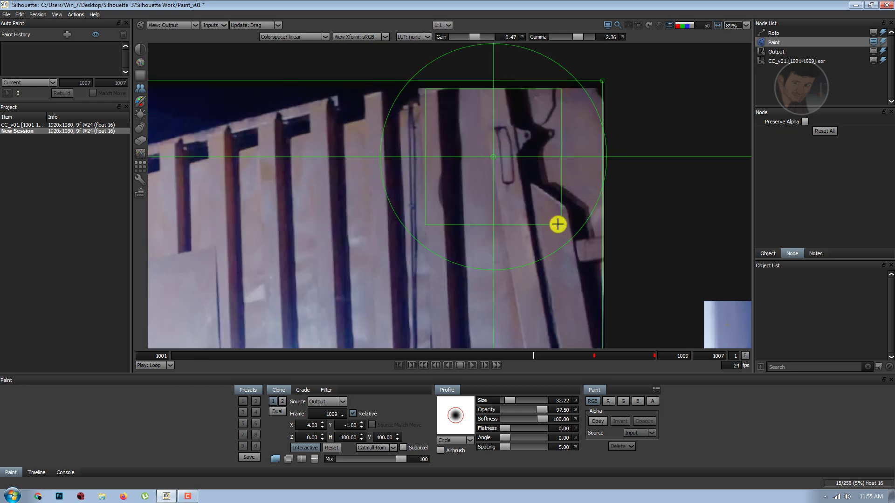
left_click_drag(560, 226, 561, 224)
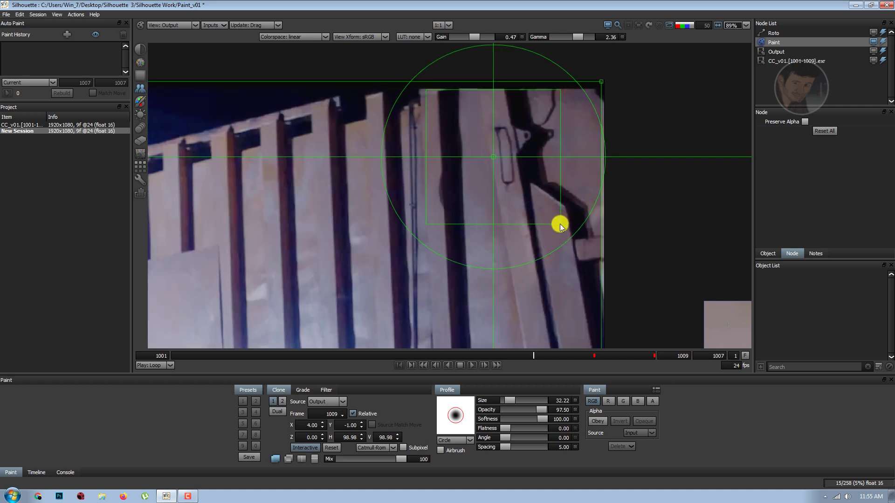
left_click_drag(561, 226, 560, 224)
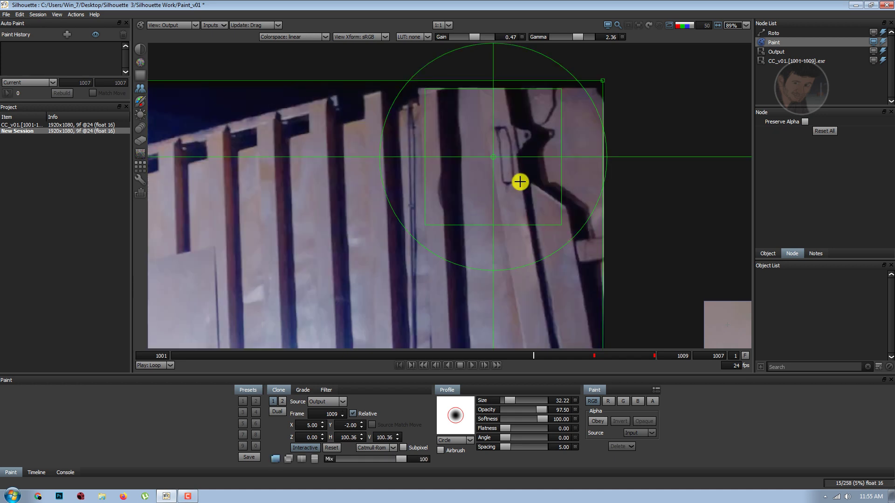
left_click(298, 448)
scroll(499, 171, "down", 2)
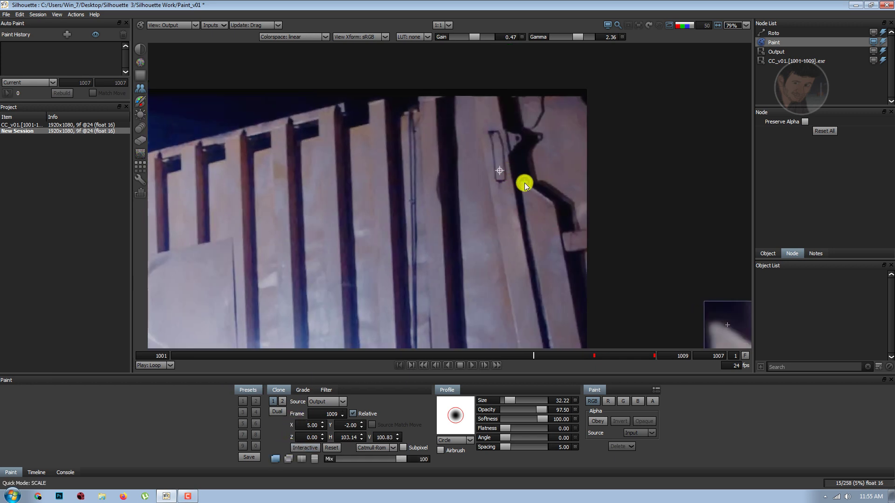
Step: Shrink the clone brush to 27.22, try a stroke over the thin cable, and undo it
key("shift")
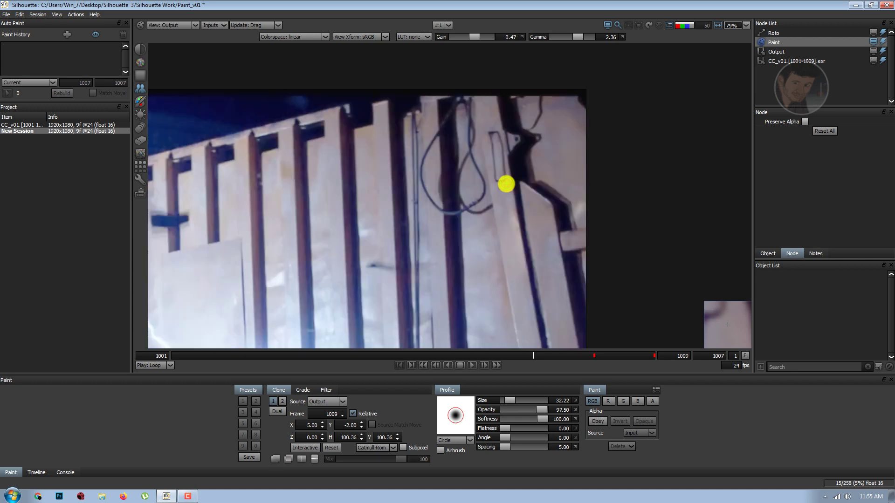
key("shift")
scroll(501, 183, "up", 1)
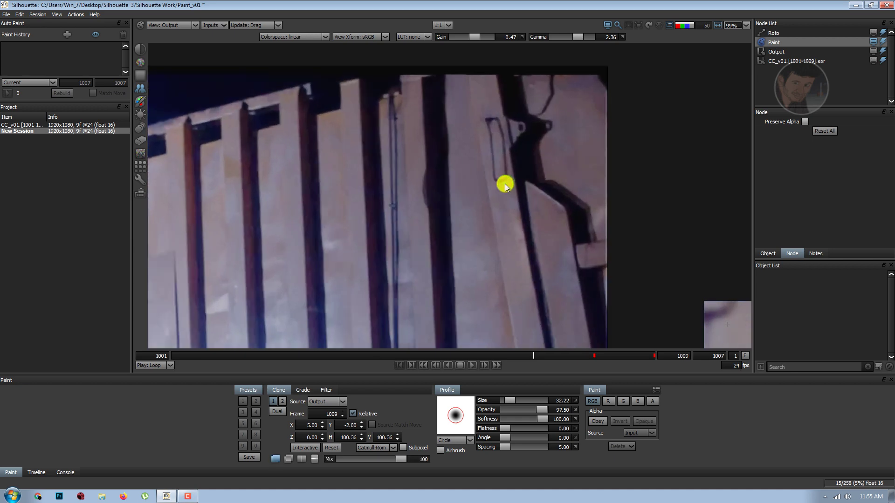
key("bracketleft")
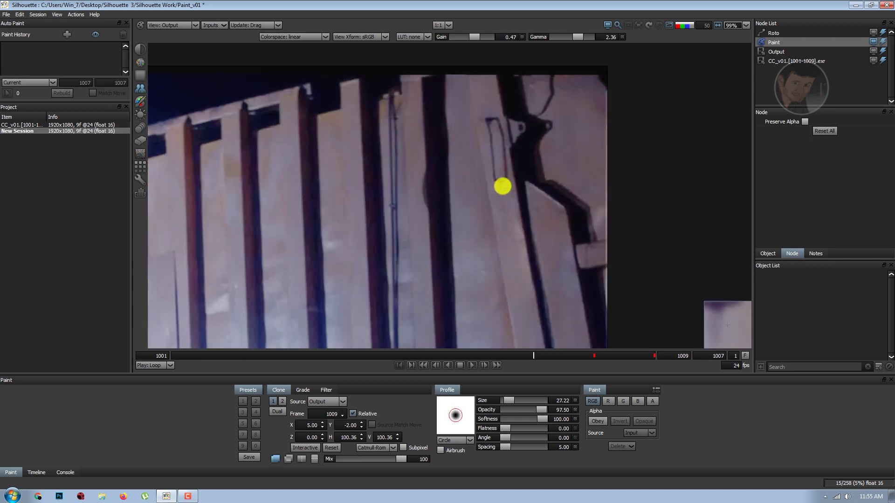
key("ctrl+shift")
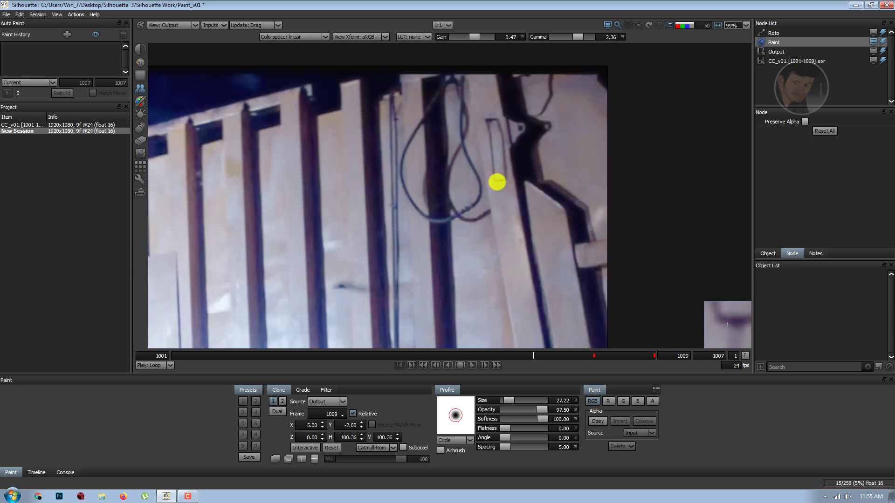
left_click(494, 179)
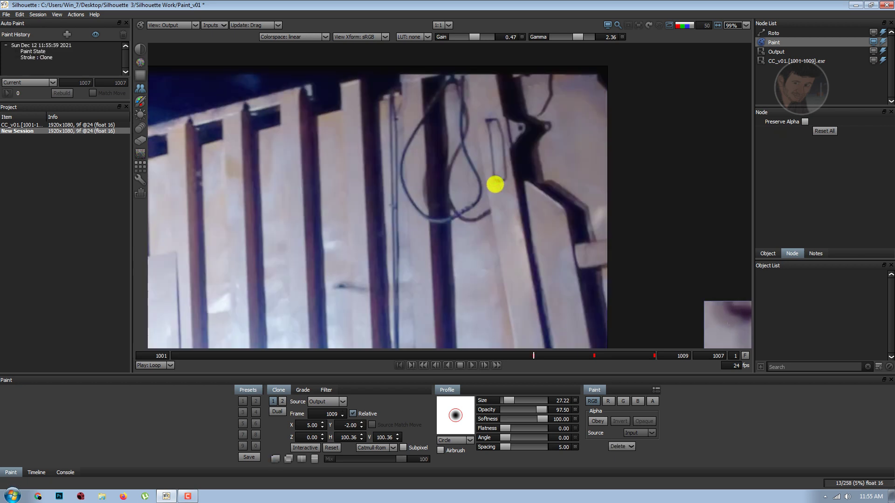
key("ctrl+z")
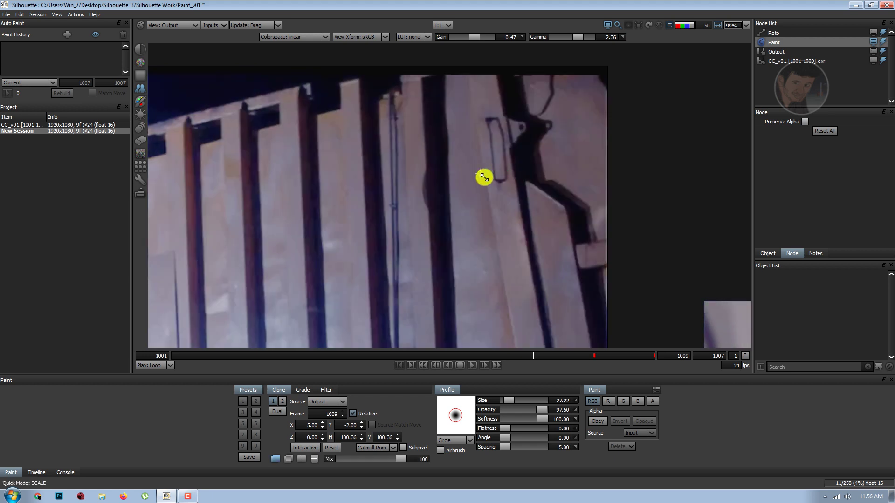
Step: Rescale the clone source to 99.99%, compare with the overlay toggled, and show the grade settings
mouse_move(483, 175)
left_mouse_down()
mouse_move(479, 147)
mouse_move(492, 149)
left_mouse_up()
key("grave")
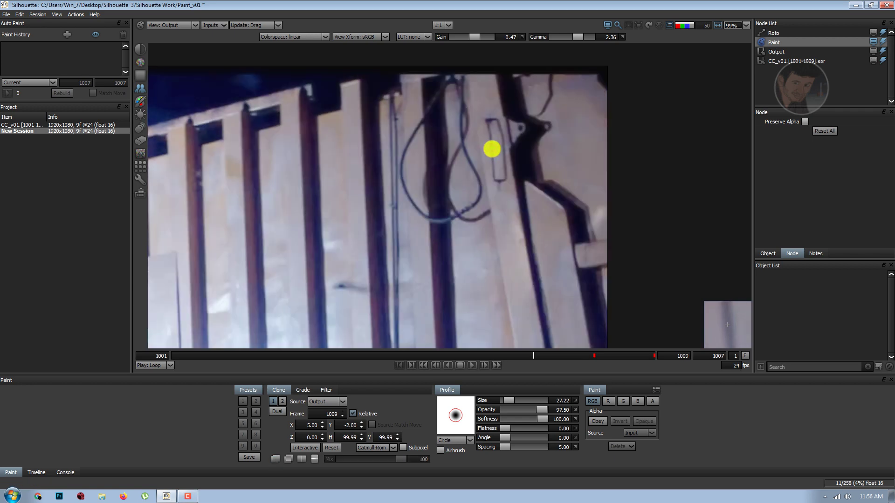
key("grave")
key("grave")
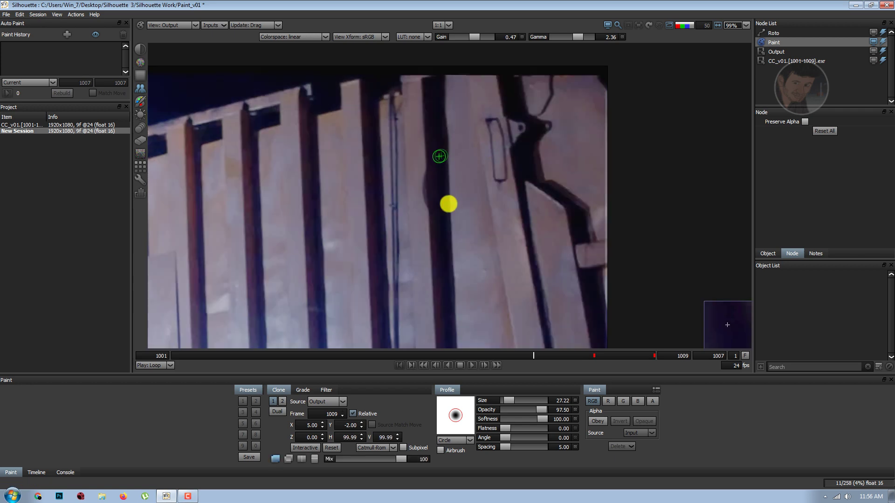
scroll(450, 203, "down", 2)
key("grave")
key("grave")
key("grave")
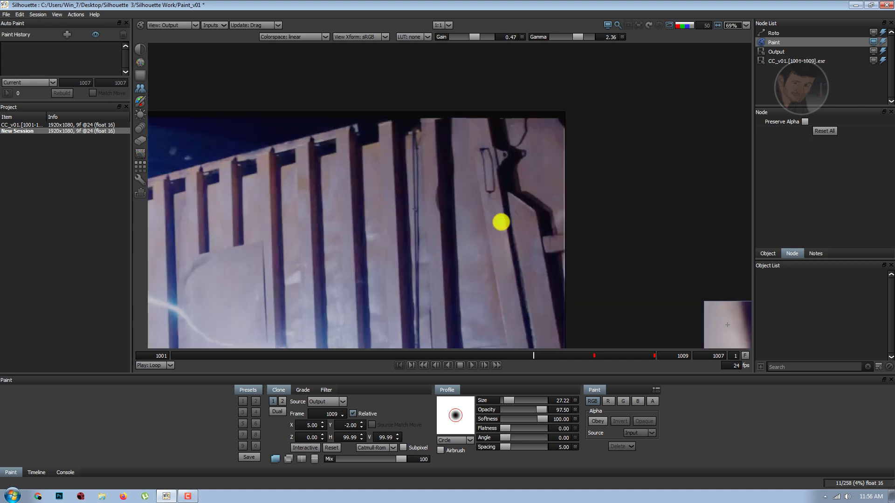
key("grave")
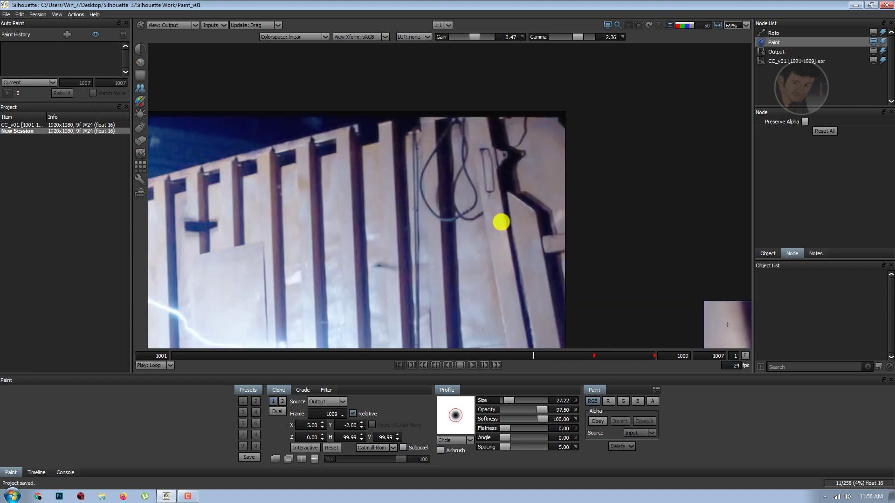
key("grave")
key("grave")
key("grave")
key("grave")
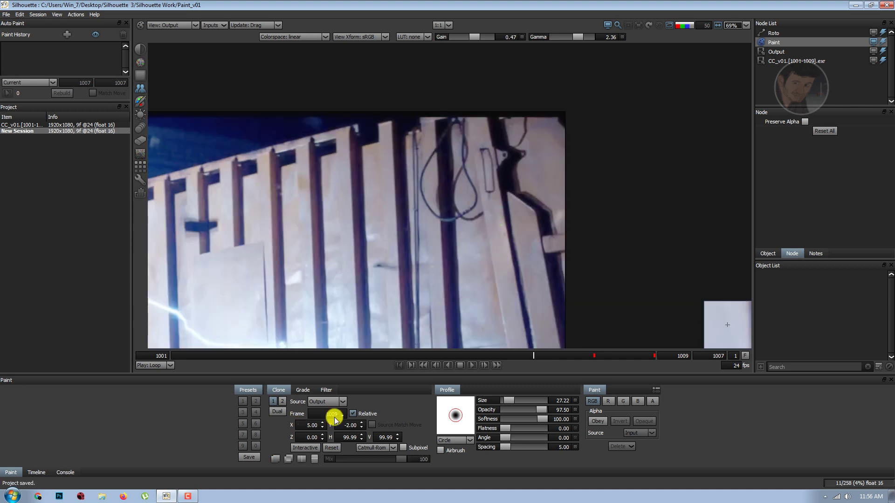
left_click(300, 390)
Step: Set grade gains to red 0.79, green 0.79 and blue 0.83, then view the plate in RGB
key("grave")
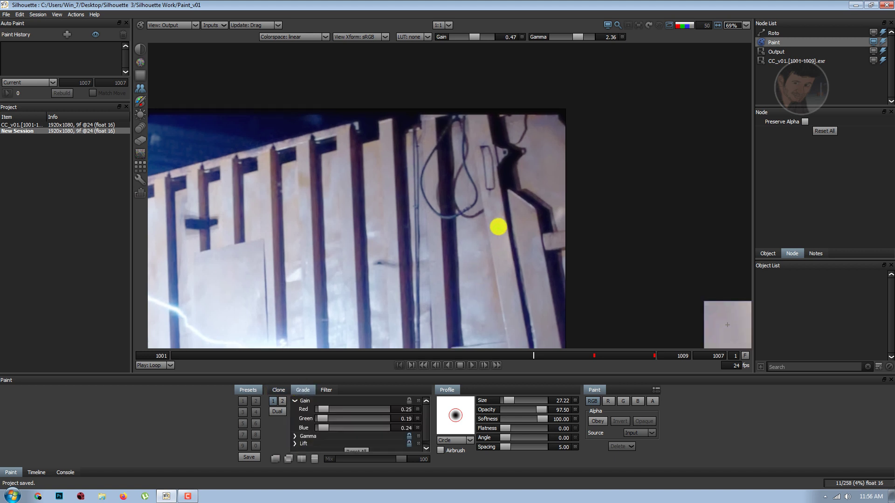
key("grave")
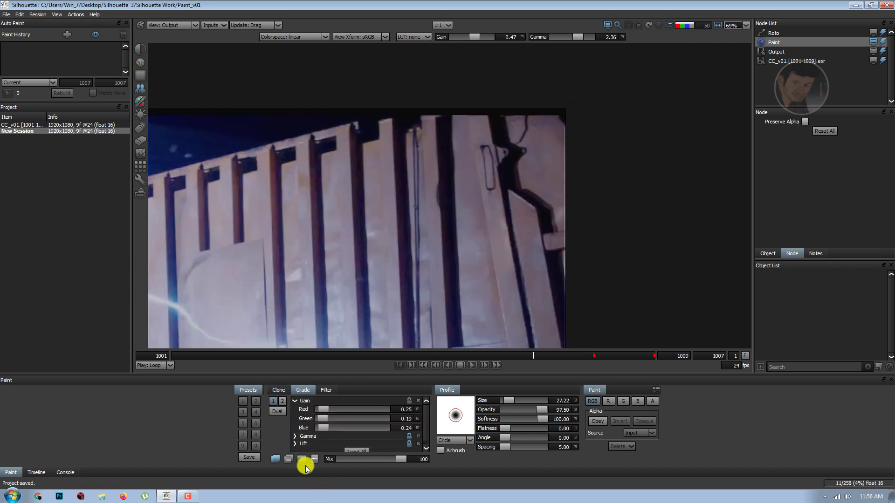
left_click(301, 459)
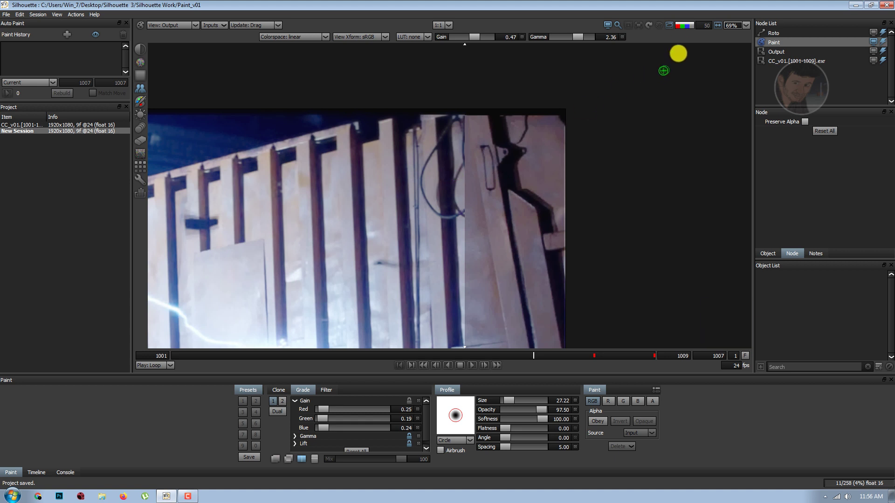
left_click(678, 26)
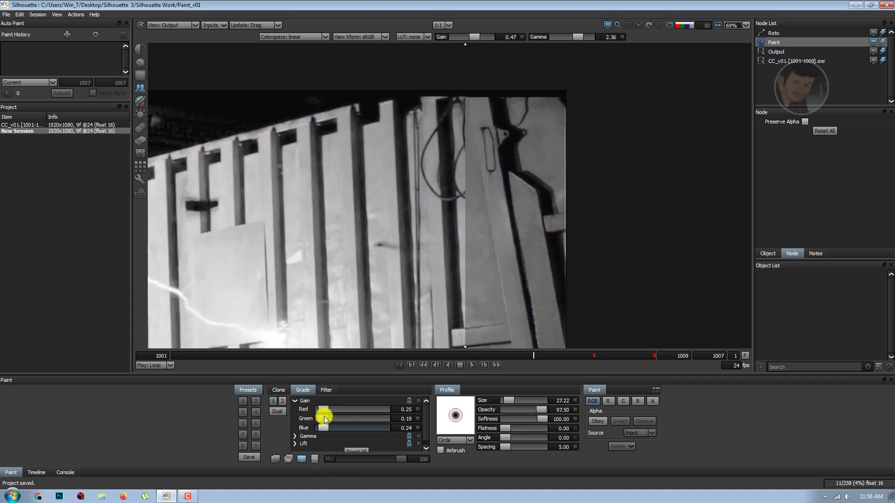
left_click_drag(323, 409, 325, 409)
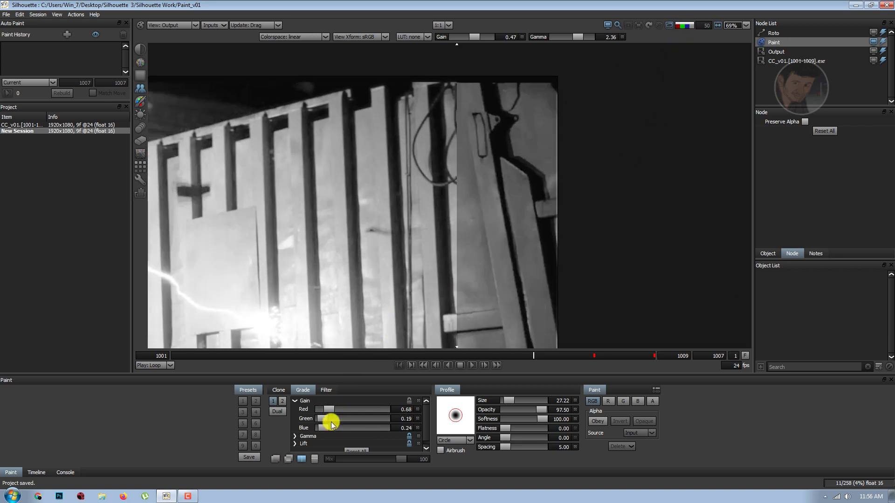
left_click_drag(323, 418, 330, 418)
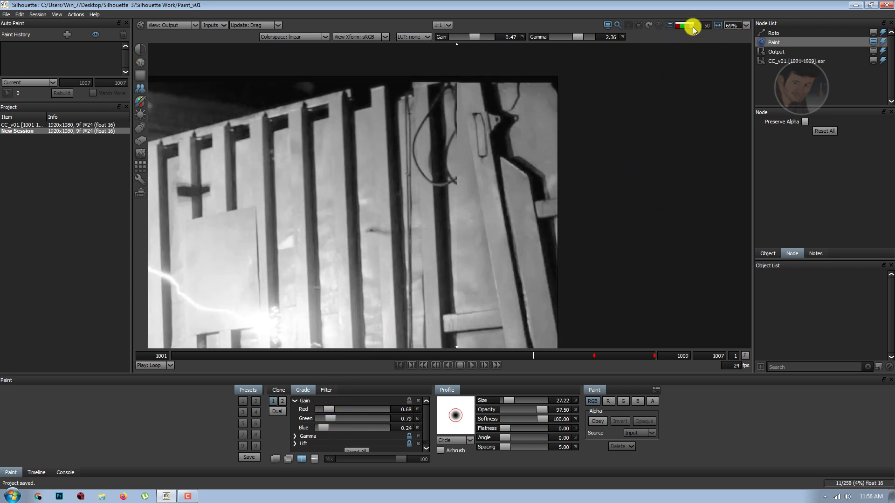
left_click_drag(323, 427, 331, 429)
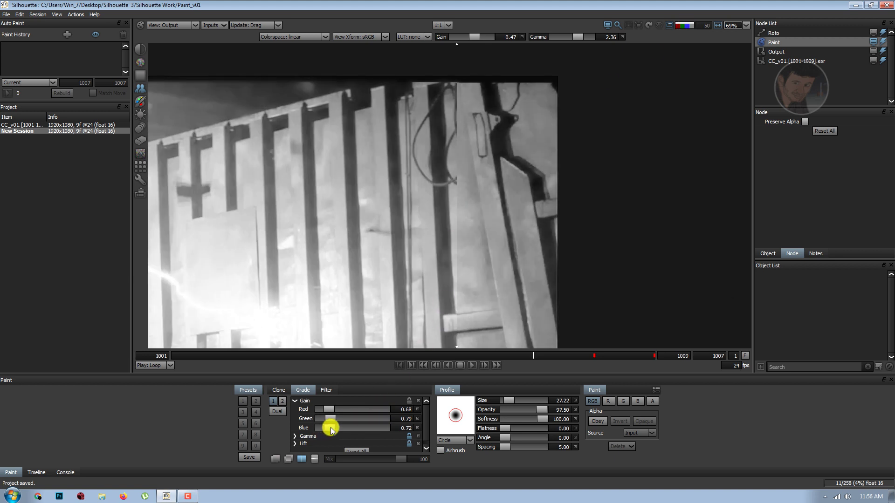
left_click(685, 24)
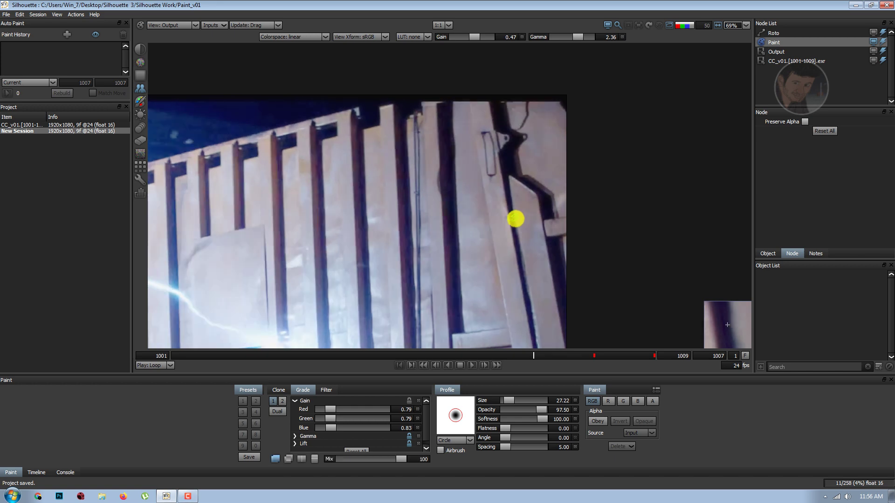
Step: Resize the paint brush to about 57
scroll(515, 218, "down", 1)
mouse_move(489, 219)
left_mouse_down()
mouse_move(504, 209)
mouse_move(483, 206)
mouse_move(458, 135)
left_mouse_up()
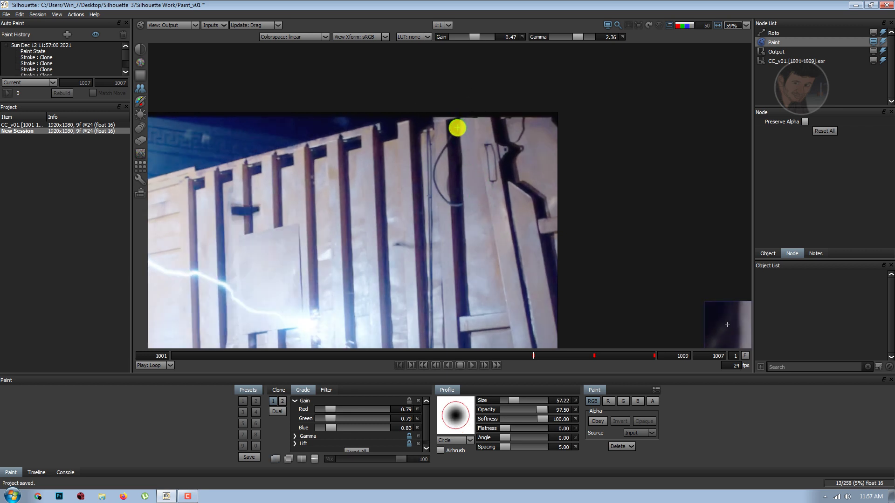
left_click_drag(458, 134, 448, 147)
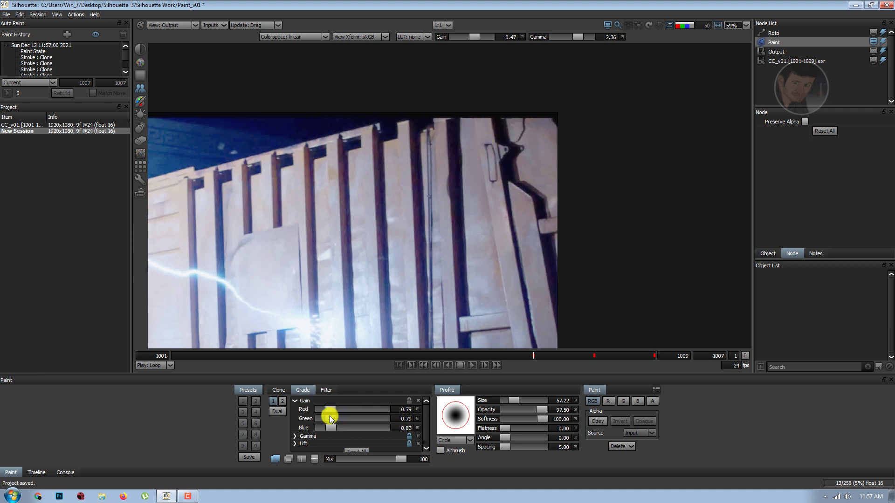
Step: In the clone settings, compare the original wire with the painted result, then shrink the brush to 39.44
left_click(284, 390)
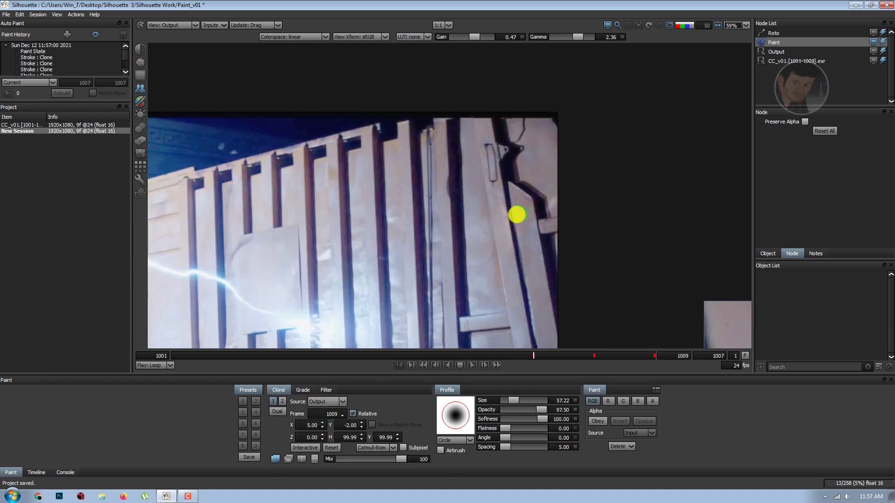
scroll(509, 213, "down", 2)
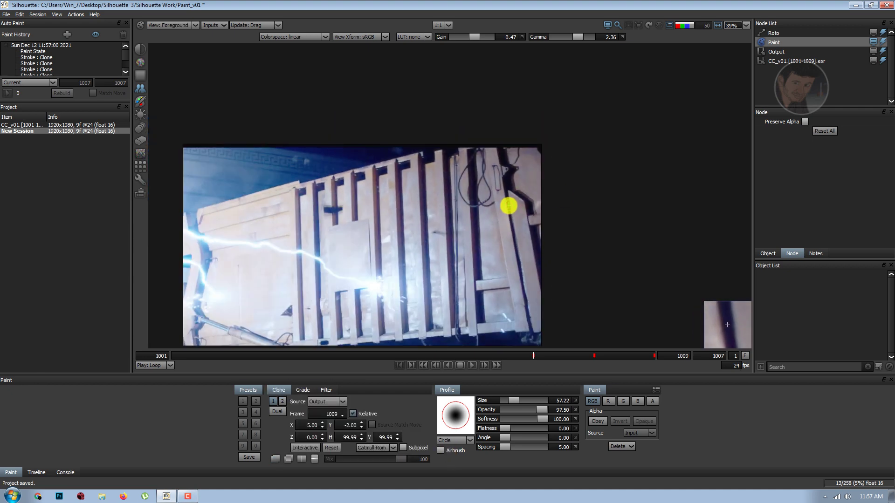
scroll(508, 207, "up", 3)
scroll(516, 234, "up", 2)
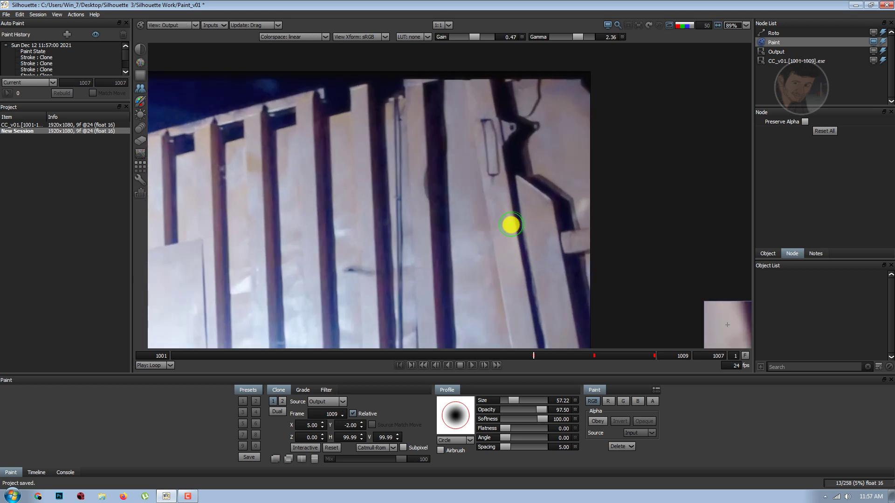
key("o")
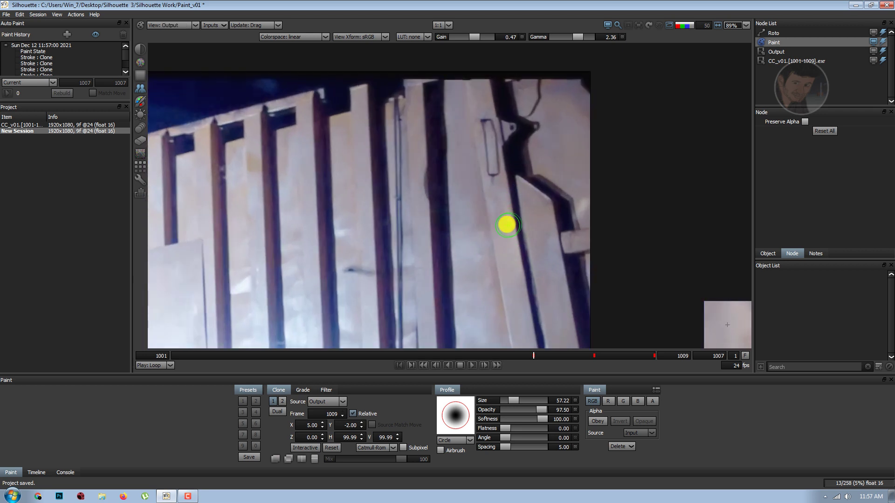
key("f")
key("o")
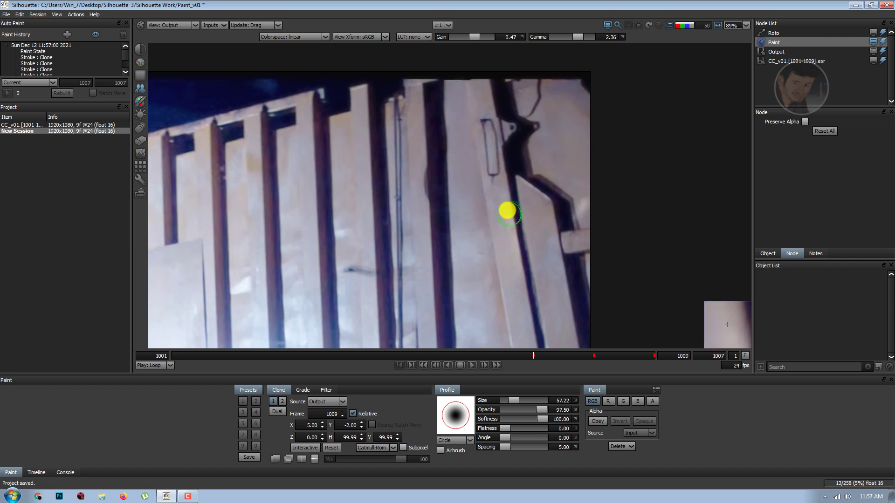
key("f")
key("o")
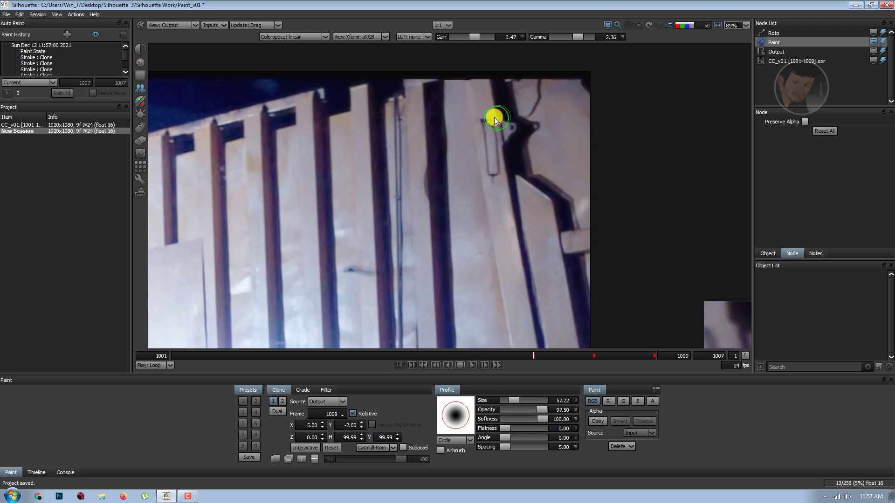
left_click_drag(494, 116, 488, 115)
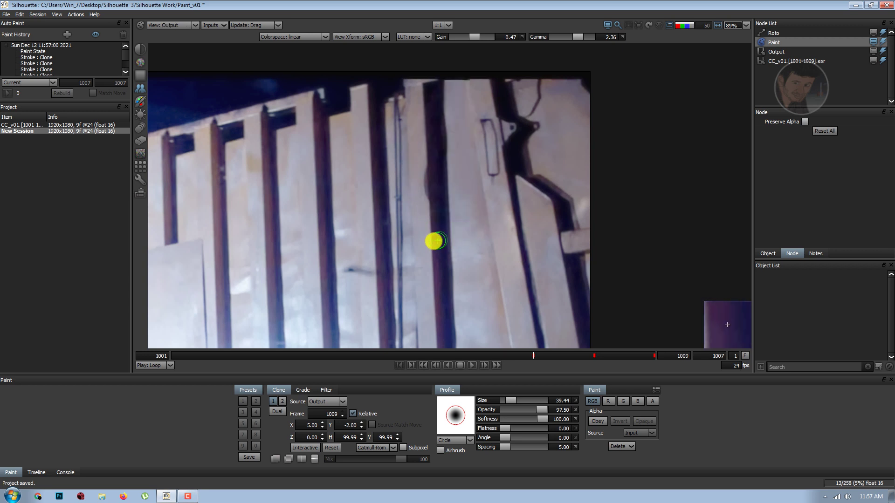
Step: Shrink the clone brush to 15.44 and paint out the small wire hook beside the cable
scroll(391, 217, "up", 4)
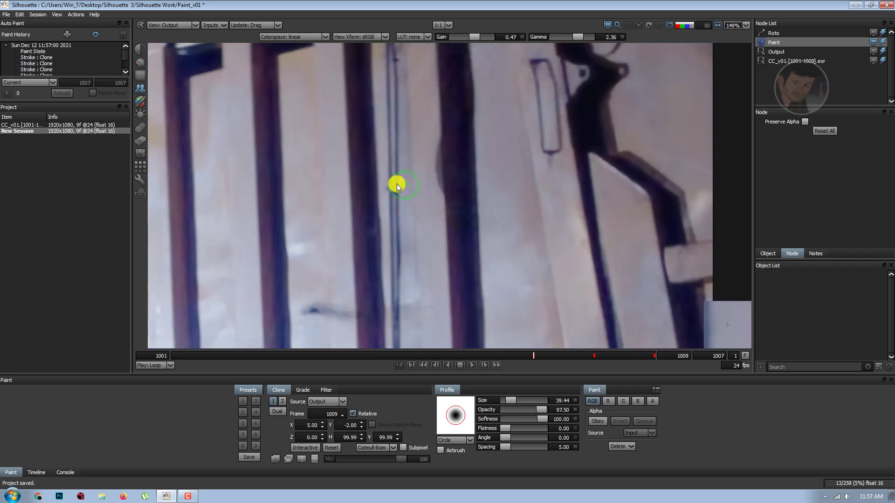
left_click_drag(396, 187, 384, 186)
scroll(405, 215, "down", 1)
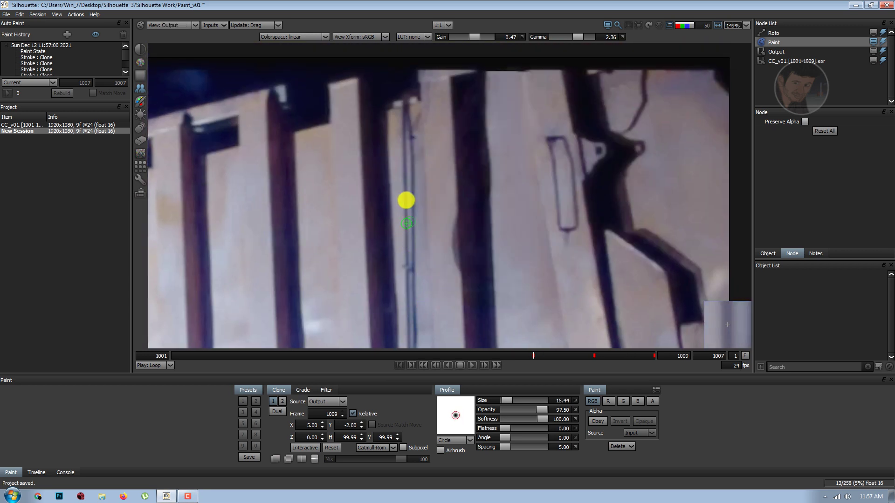
scroll(433, 140, "down", 1)
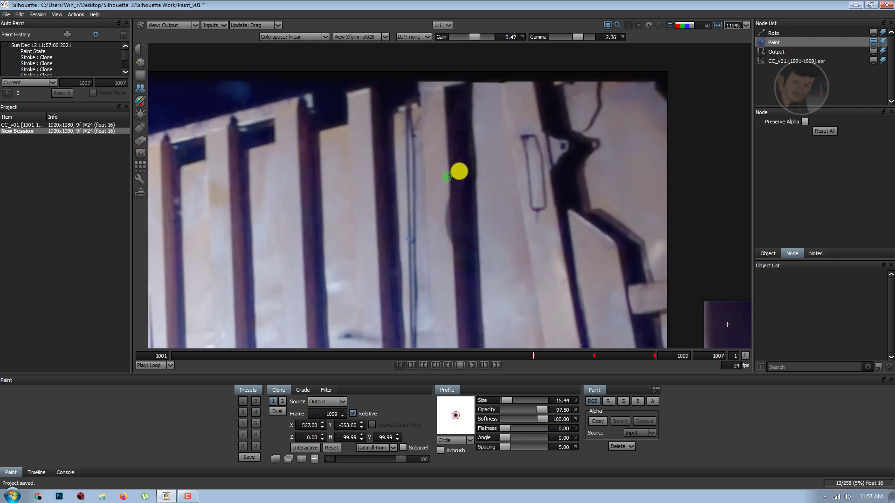
scroll(469, 233, "down", 1)
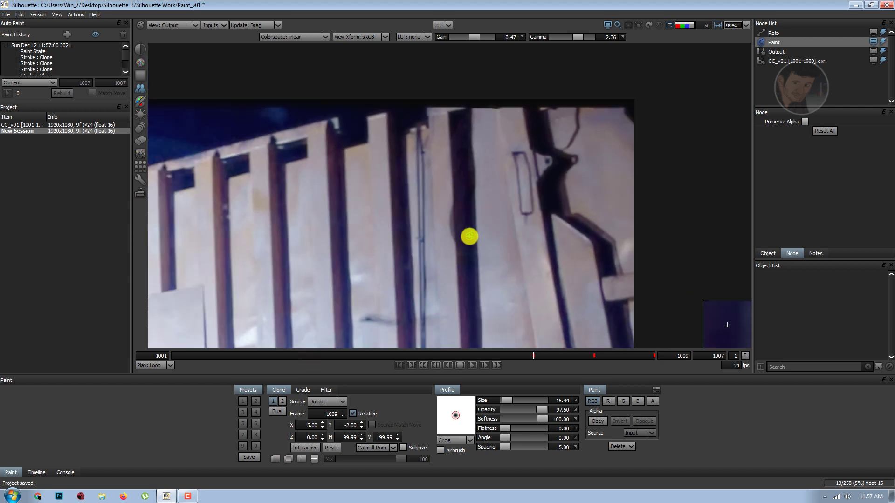
key("f")
key("f")
scroll(463, 234, "up", 1)
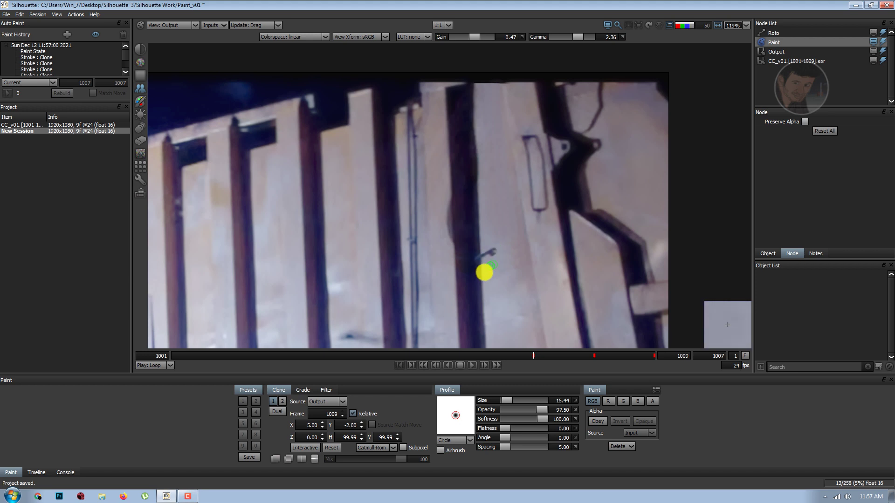
left_click_drag(484, 273, 473, 267)
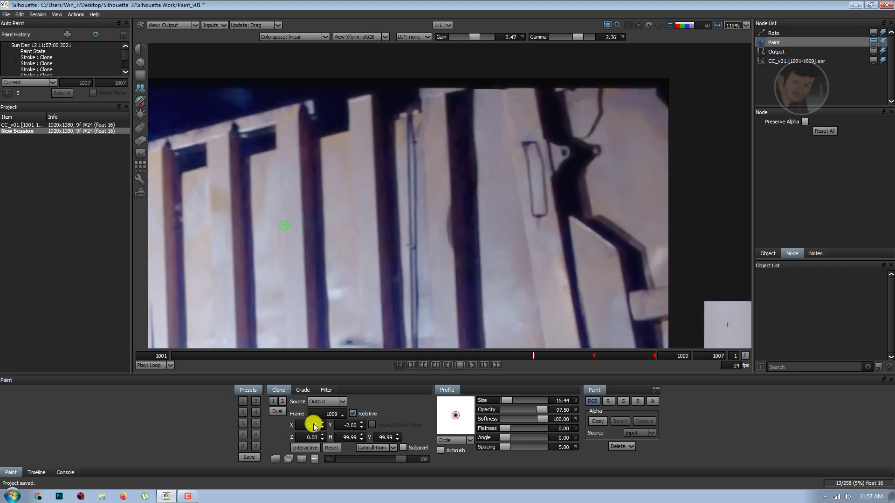
Step: Reset the clone offset to 0, 0 and set a new clone source position on the wall
left_click(331, 447)
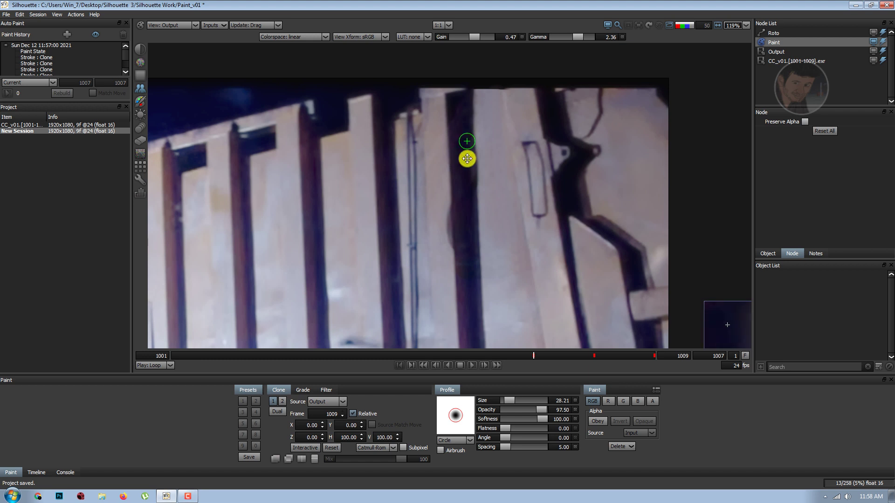
left_click_drag(454, 119, 545, 126)
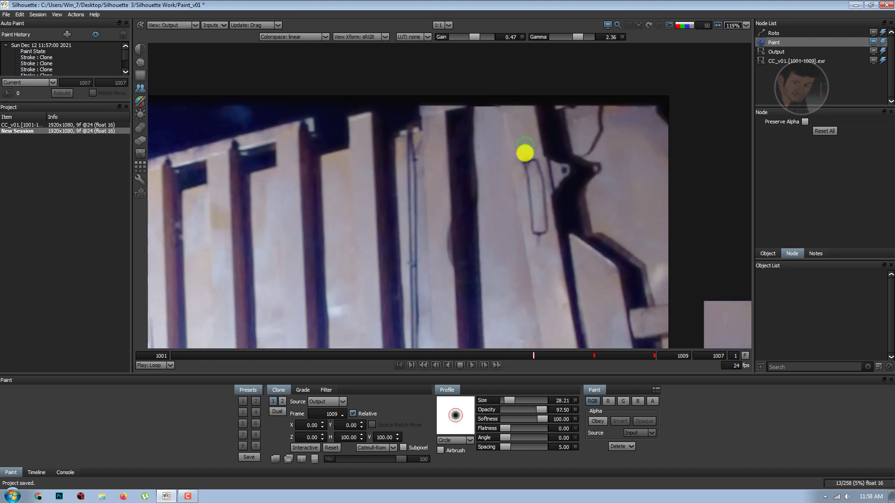
key("f")
key("f")
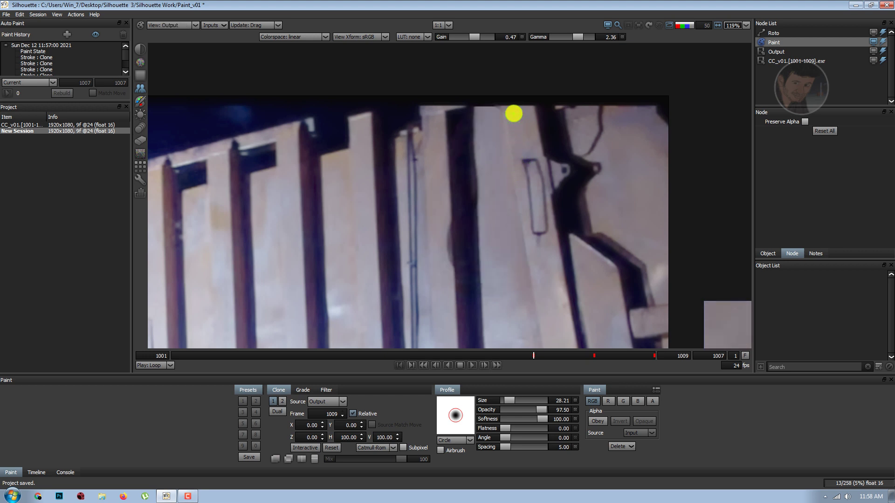
key("f")
Step: Flick repeatedly between the original and painted views to confirm the wire loop is gone
scroll(466, 156, "up", 1)
key("f")
scroll(465, 146, "up", 1)
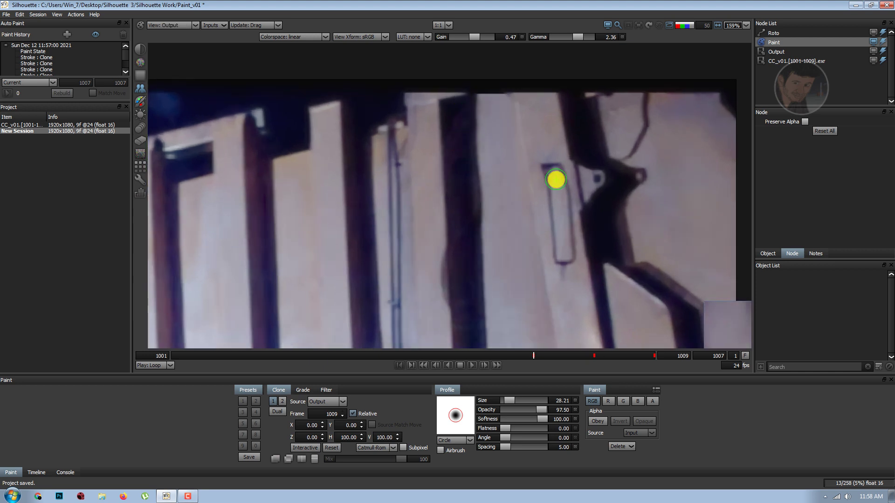
key("f")
key("f")
key("f")
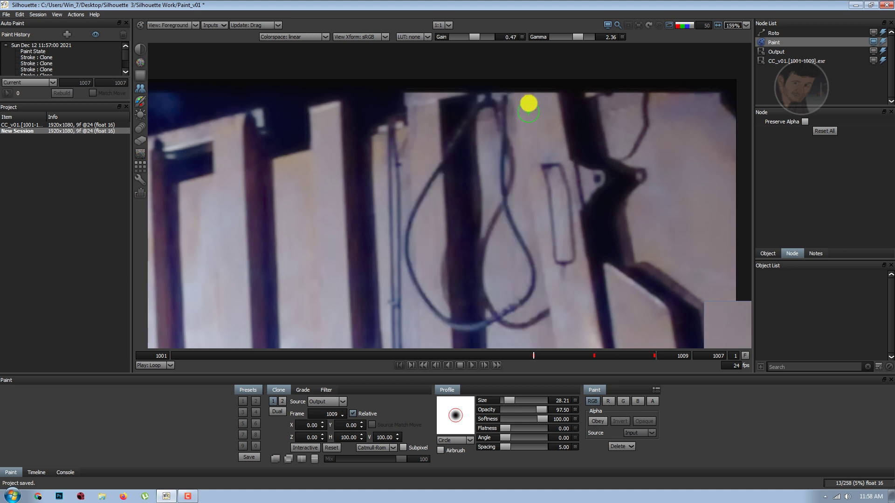
key("f")
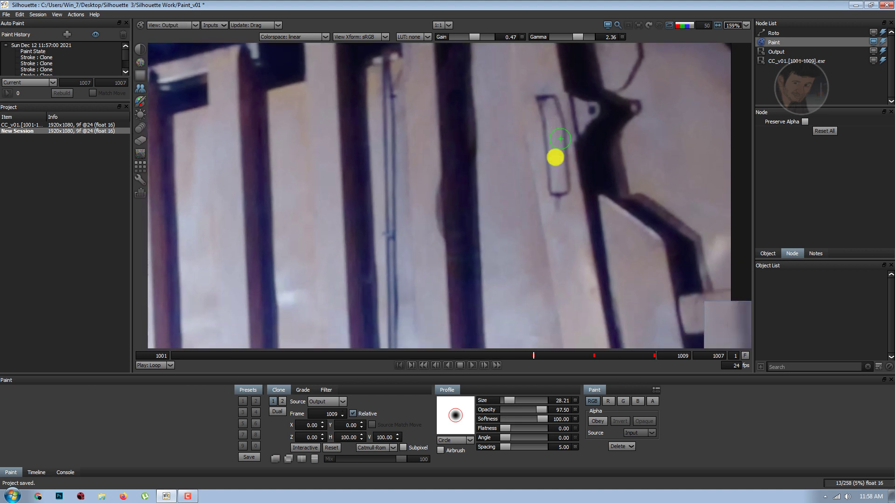
key("f")
key("f")
key("f")
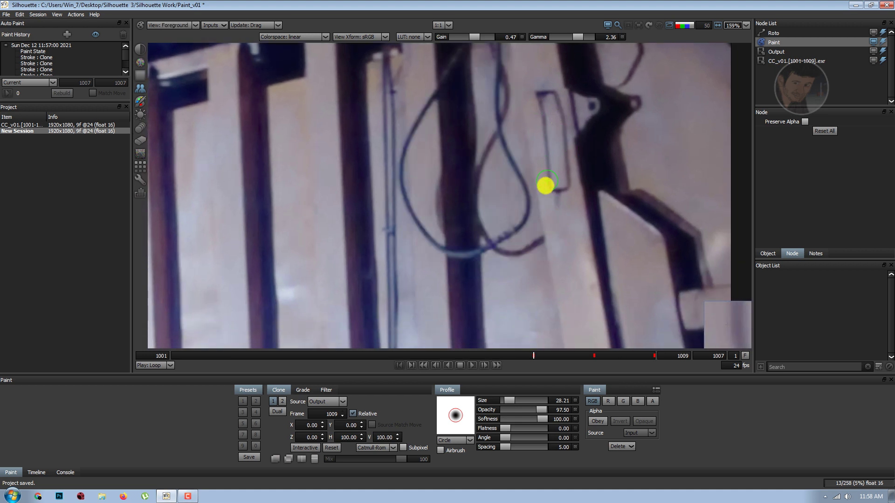
key("f")
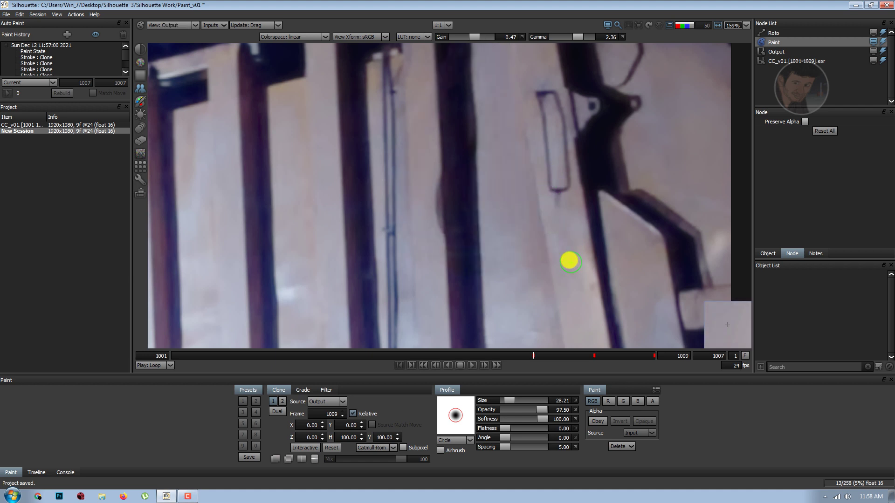
key("f")
key("f")
key("f")
key("f")
key("f")
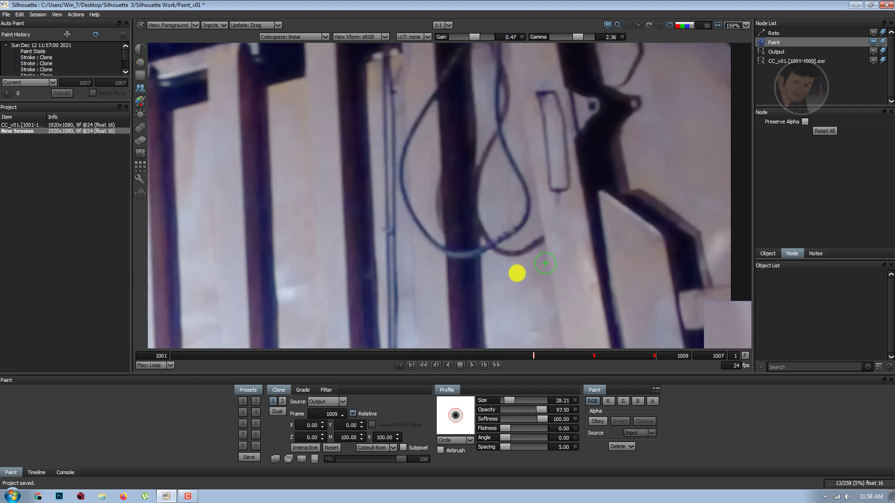
key("f")
key("f")
key("f")
scroll(536, 242, "down", 1)
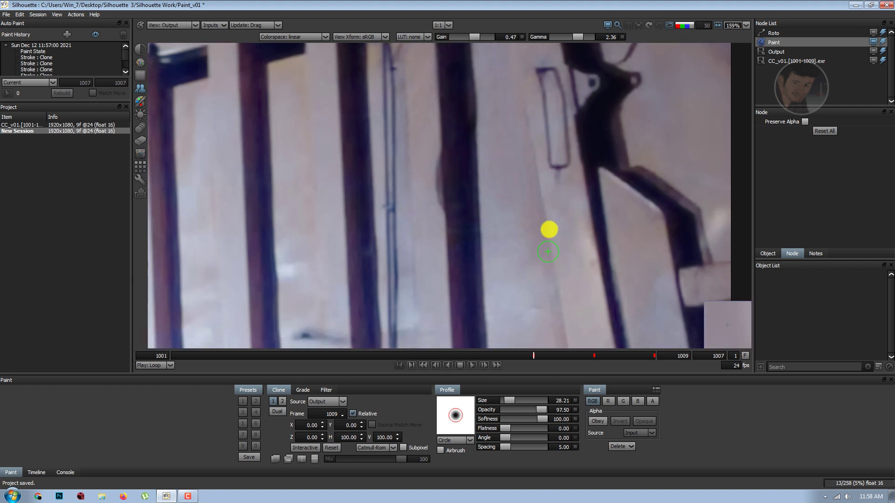
key("f")
key("f")
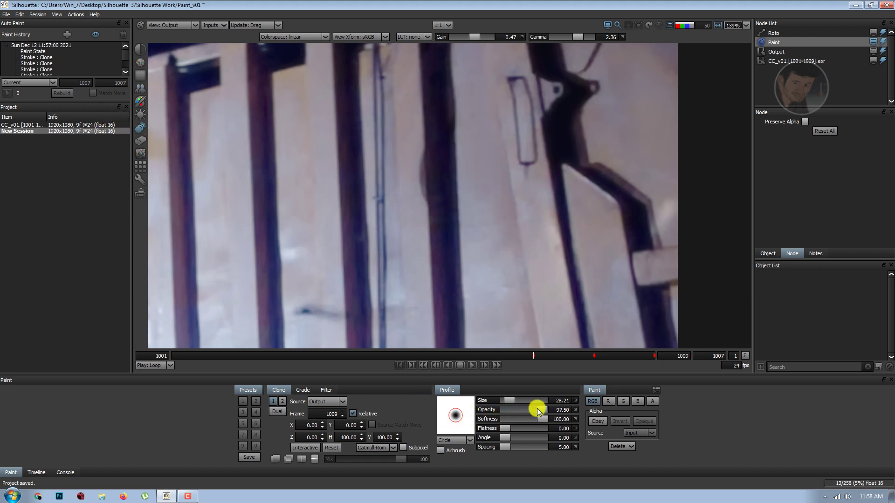
Step: Set the clone offset so the source sits just above the brush on the metal wall
scroll(481, 228, "up", 1)
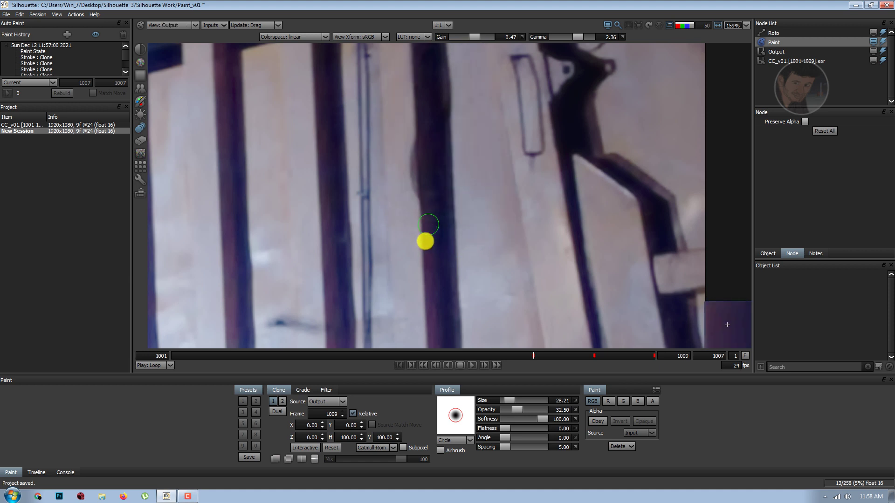
mouse_move(425, 230)
left_mouse_down()
mouse_move(426, 216)
mouse_move(394, 242)
mouse_move(451, 226)
left_mouse_up()
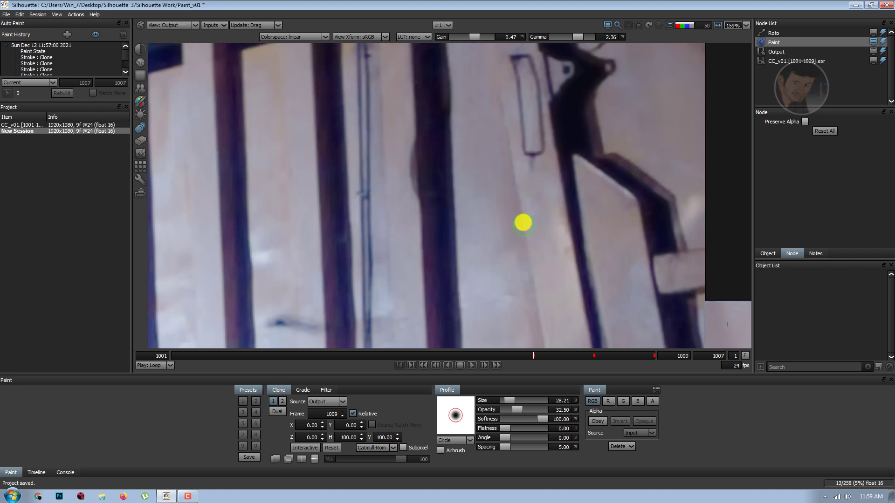
left_click_drag(528, 225, 532, 189)
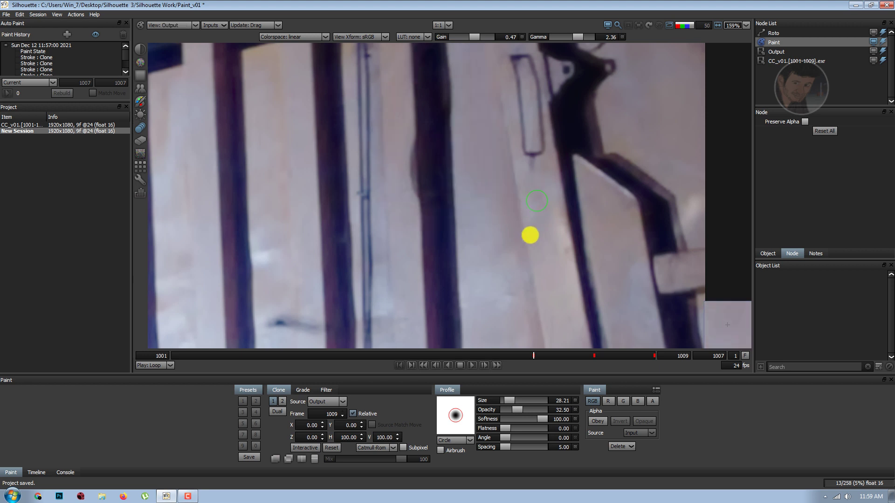
scroll(433, 176, "up", 2)
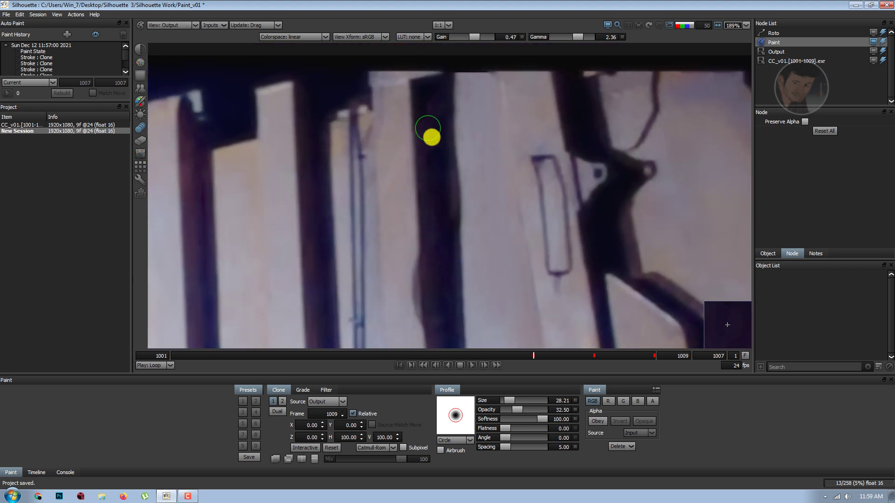
Step: Paint clone strokes over the wire loop beside the dark beam, adjusting the clone offset
scroll(428, 129, "up", 1)
mouse_move(427, 106)
left_mouse_down()
mouse_move(430, 92)
mouse_move(425, 150)
left_mouse_up()
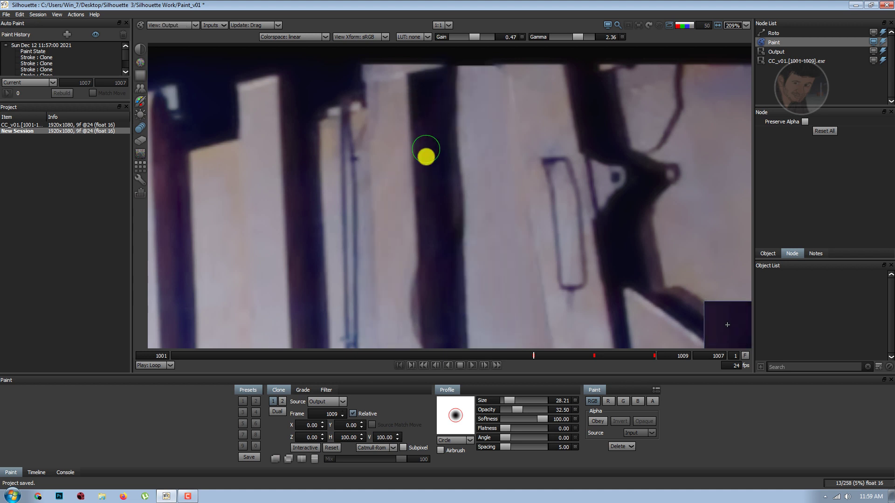
mouse_move(429, 184)
left_mouse_down()
mouse_move(437, 128)
mouse_move(441, 169)
mouse_move(501, 111)
left_mouse_up()
Step: Flip the viewer between Foreground (1) and Output (3) to compare the cleaned wall against the original
key("1")
key("3")
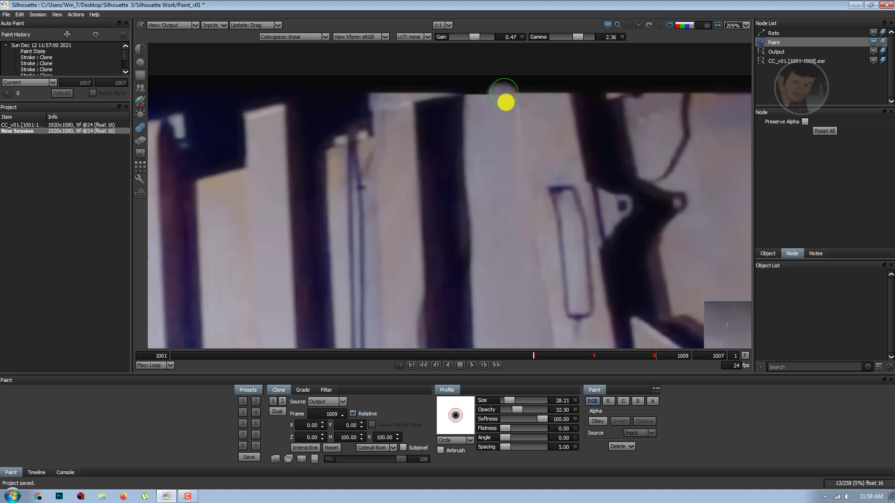
key("1")
key("3")
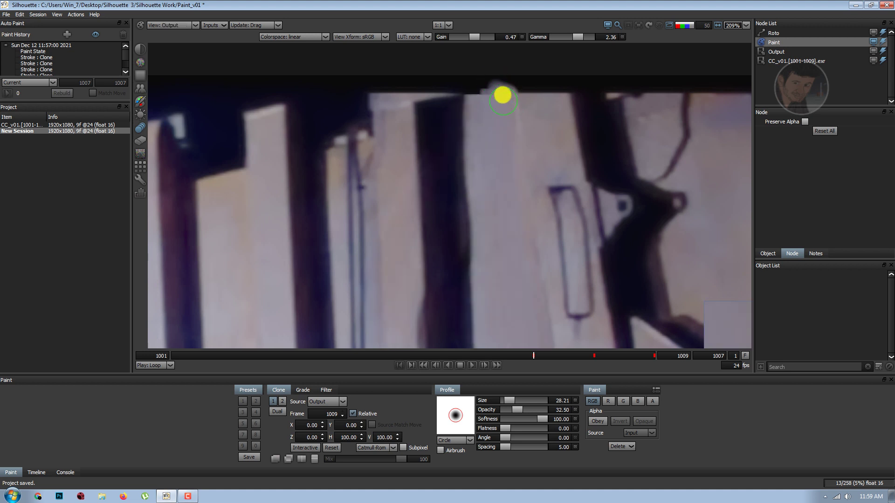
key("1")
key("3")
scroll(508, 107, "down", 1)
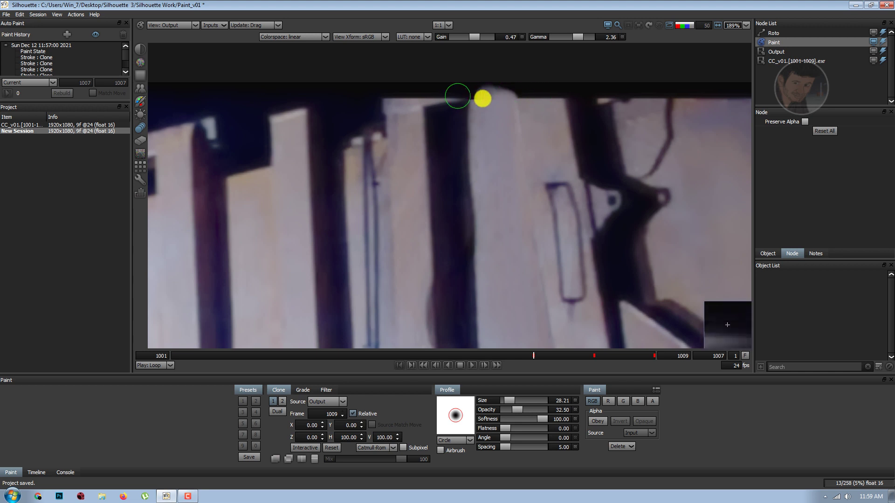
key("1")
key("3")
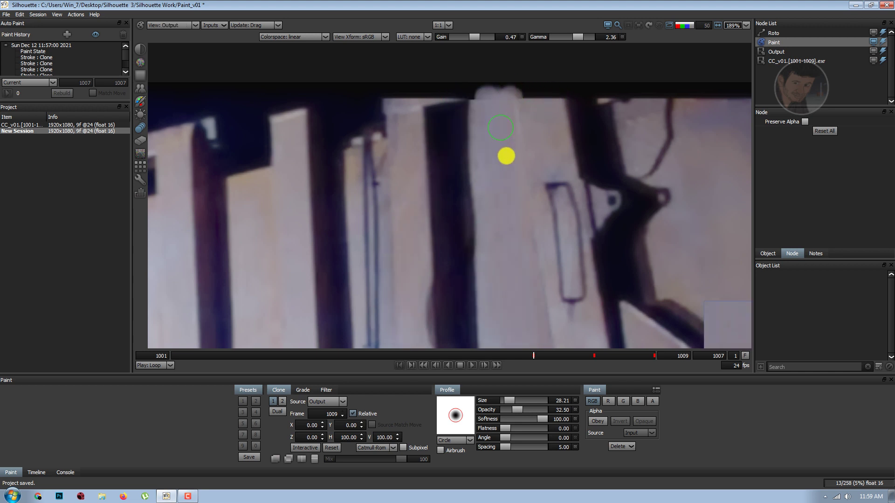
key("1")
key("3")
key("1")
key("3")
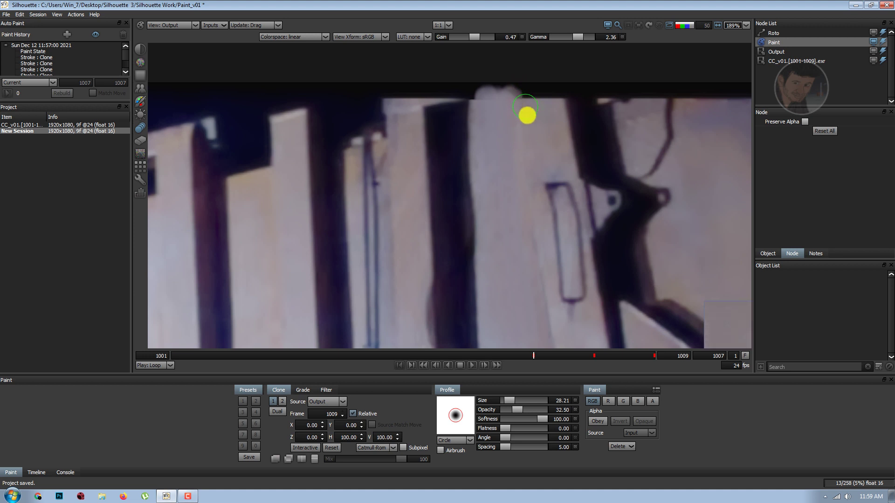
key("1")
key("3")
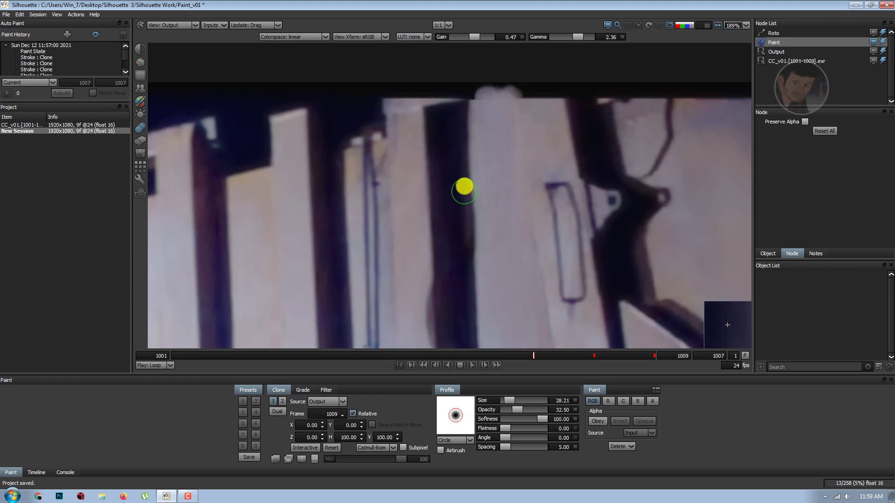
scroll(483, 152, "down", 2)
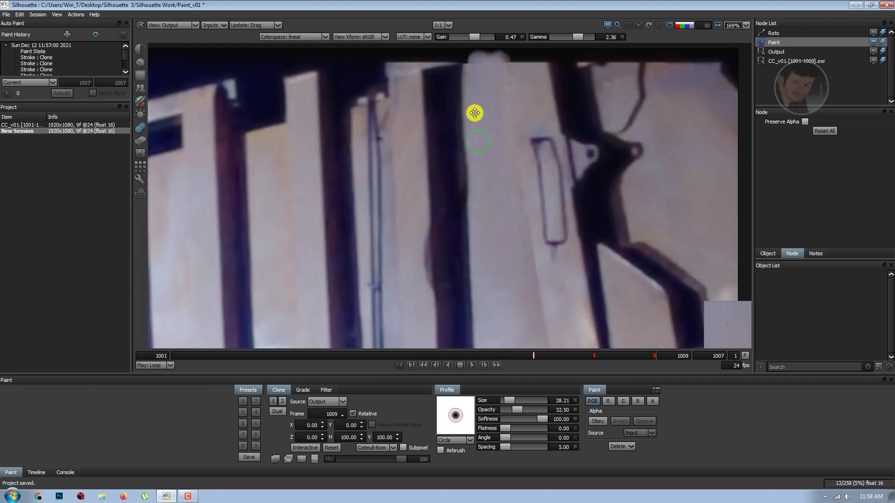
key("1")
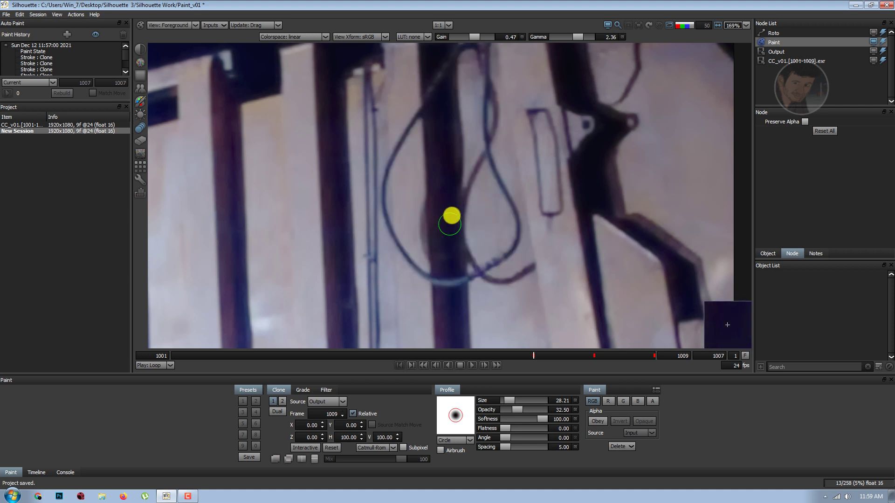
key("3")
key("1")
key("3")
key("1")
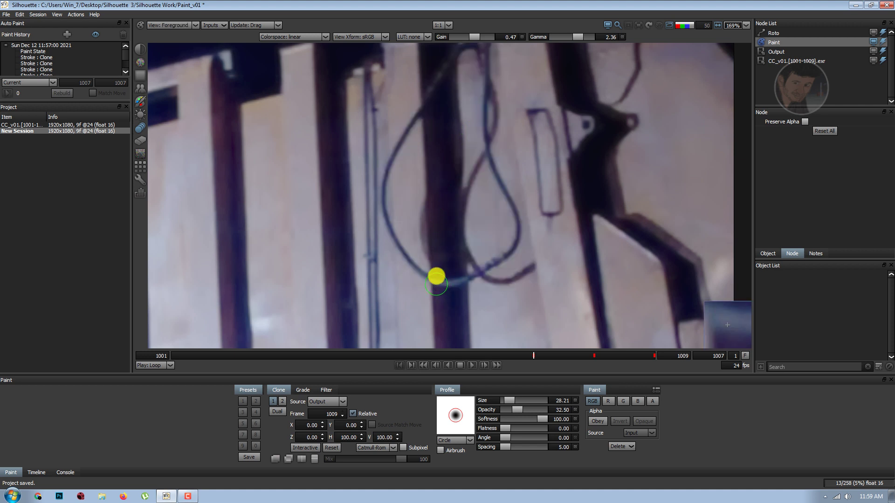
key("3")
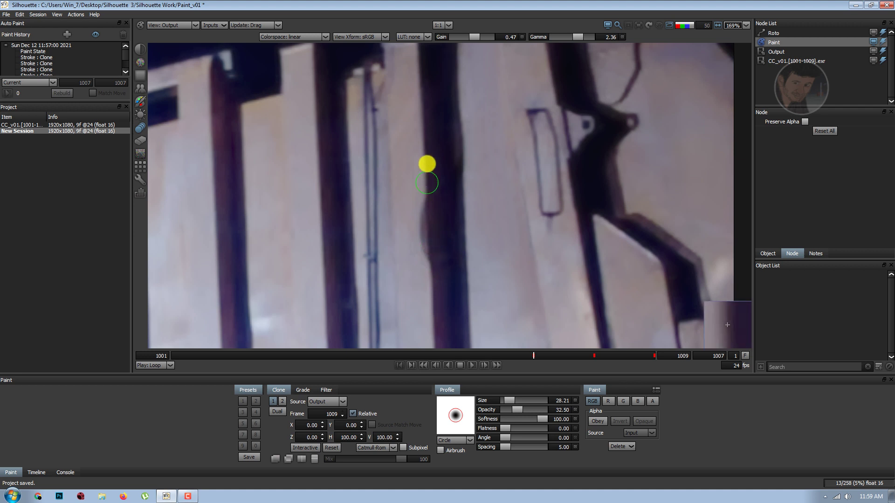
key("3")
key("1")
key("3")
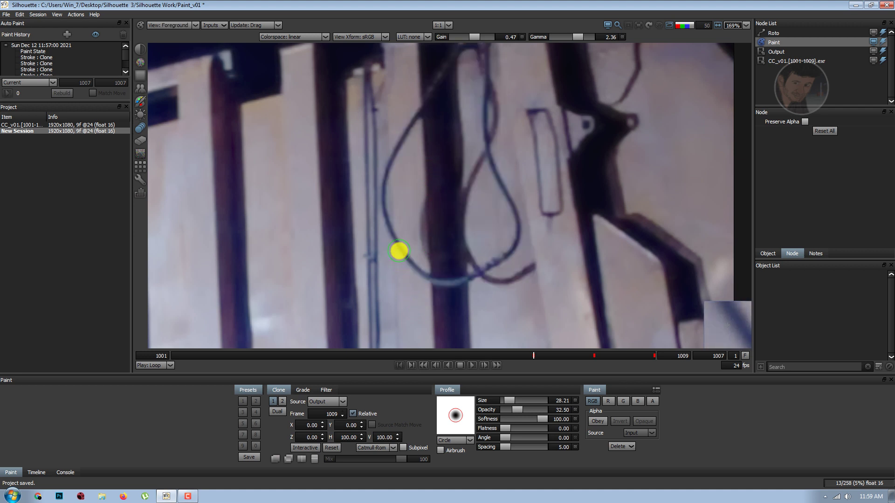
key("1")
scroll(413, 195, "down", 3)
Step: Give frame 1007 a final before/after check, then compare it with frame 1008, ending on 1008
key("3")
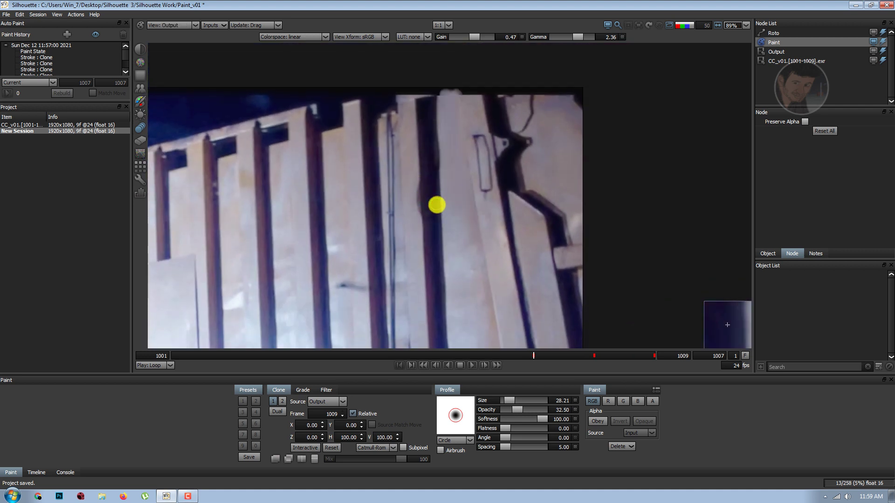
key("1")
scroll(433, 201, "down", 2)
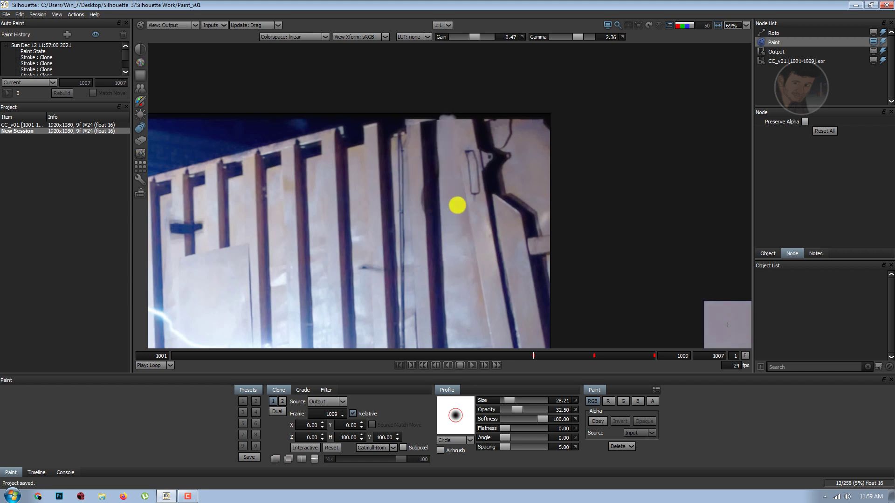
key("Right")
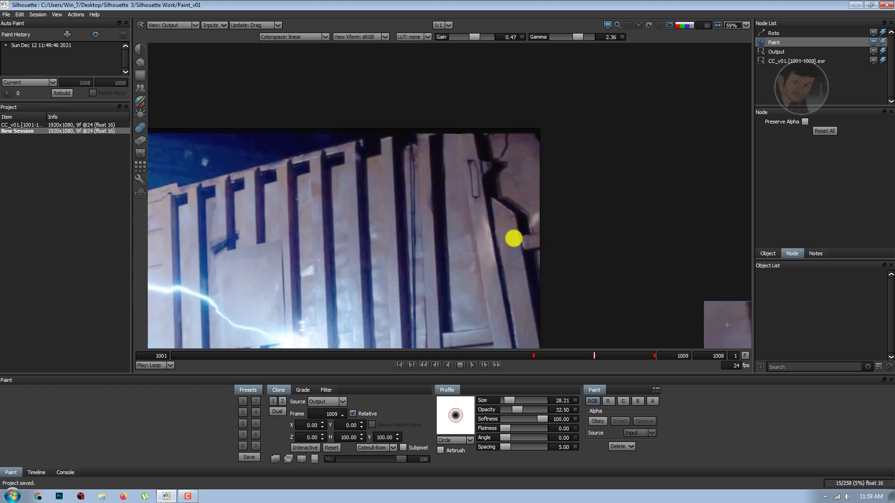
key("Left")
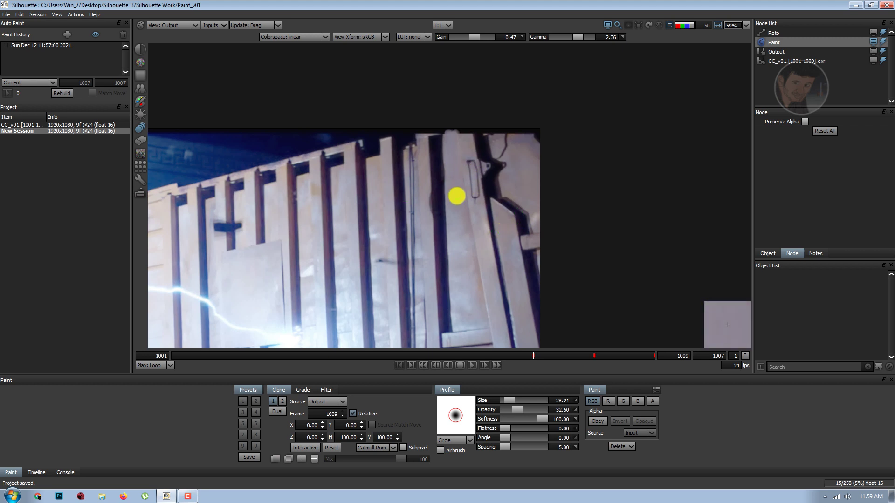
key("Right")
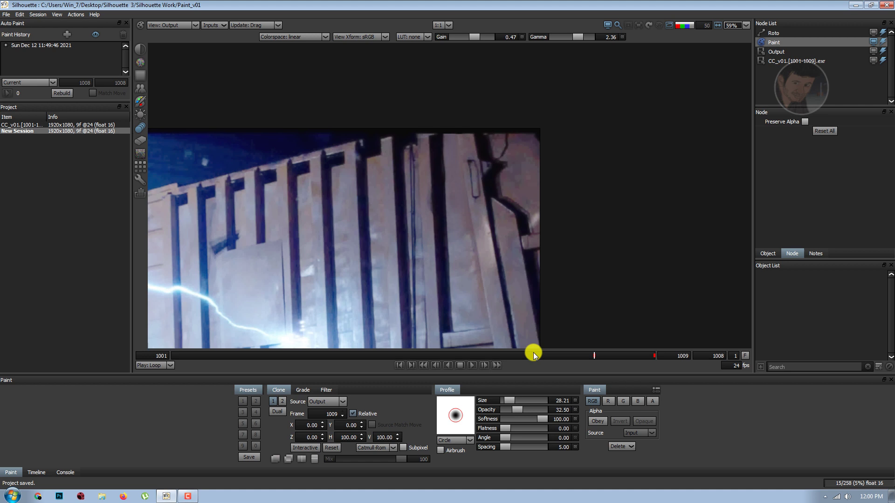
left_click(533, 354)
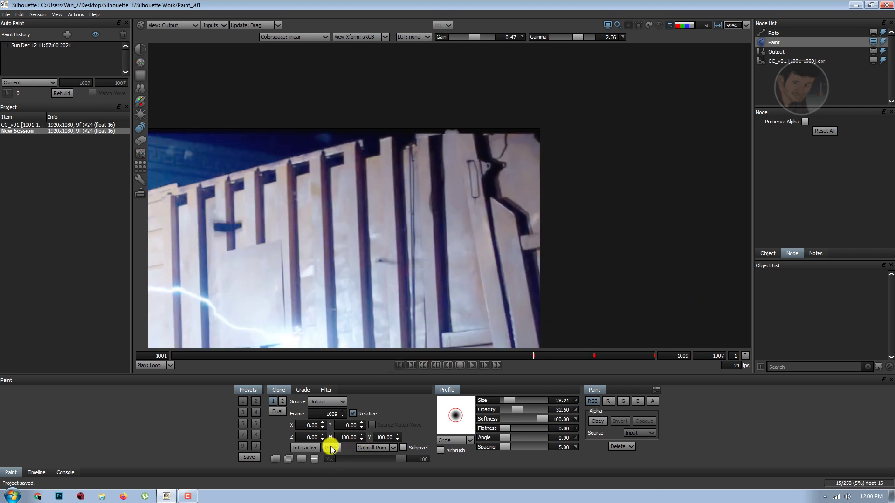
key("Right")
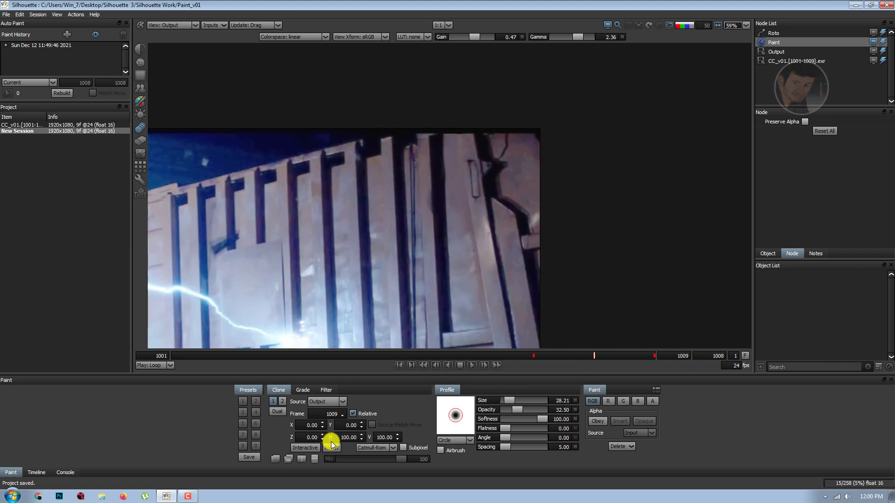
Step: Switch the clone source to absolute frame 1007 with an X offset of -2.00
left_click(342, 417)
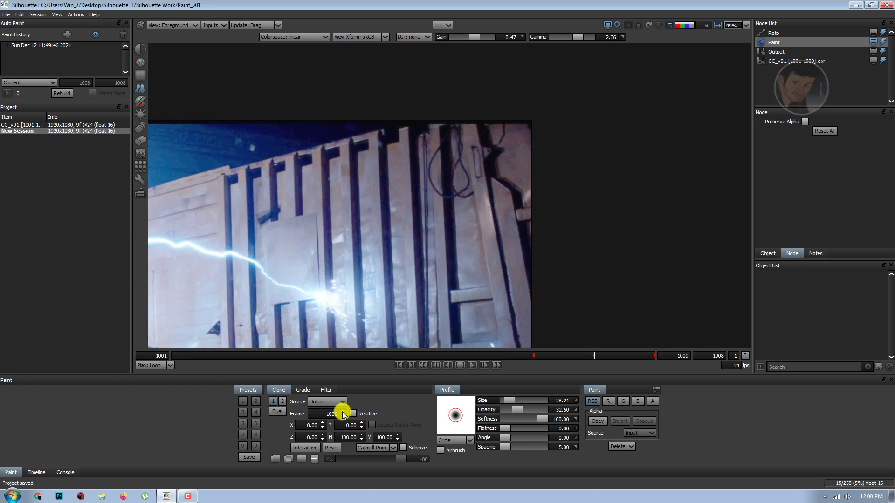
left_click(342, 412)
left_click(343, 412)
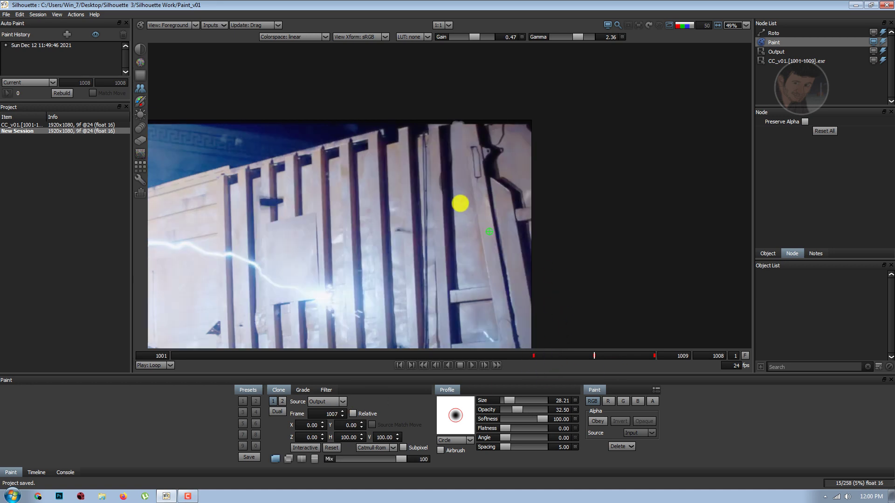
scroll(448, 147, "up", 1)
key("Left")
key("Left")
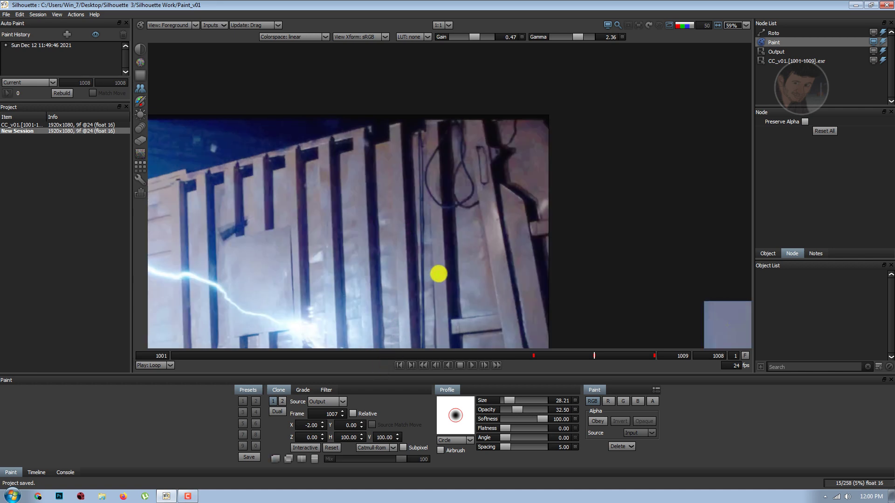
Step: Re-enable the clone overlay, view a grayscale channel with a split clone comparison, and open Paint Grade
key("o")
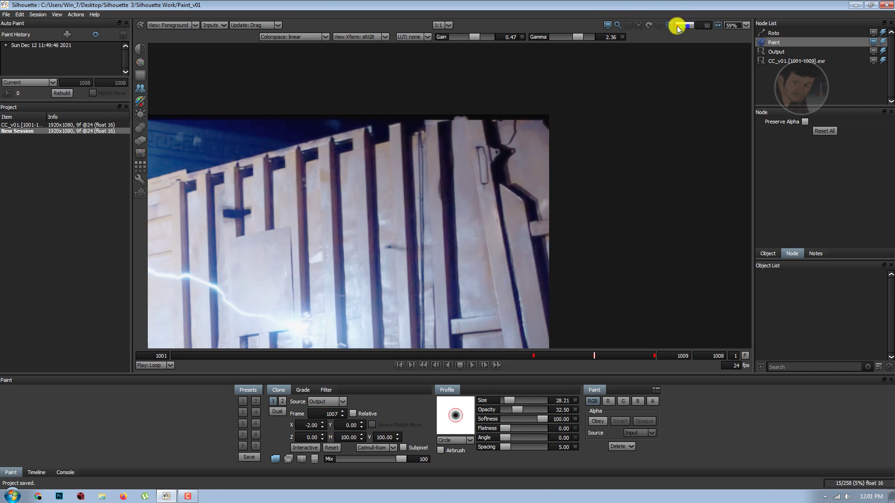
left_click(678, 26)
left_click(302, 459)
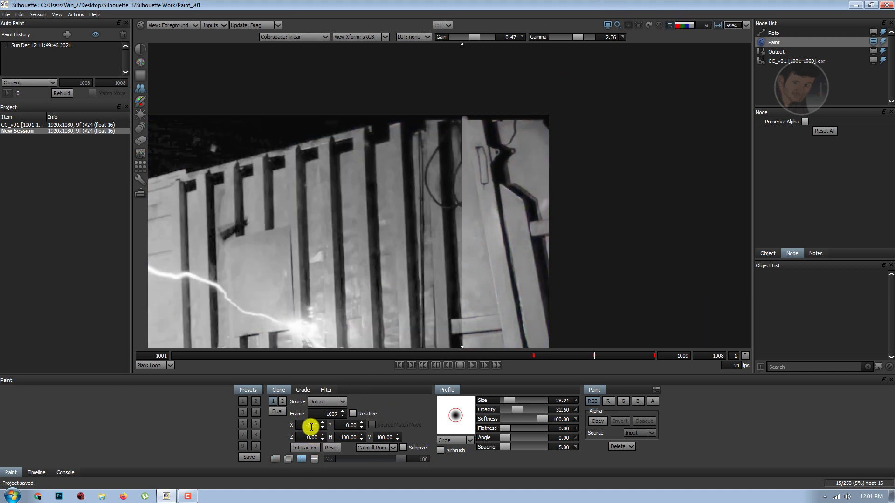
left_click(303, 390)
left_click_drag(406, 280, 427, 264)
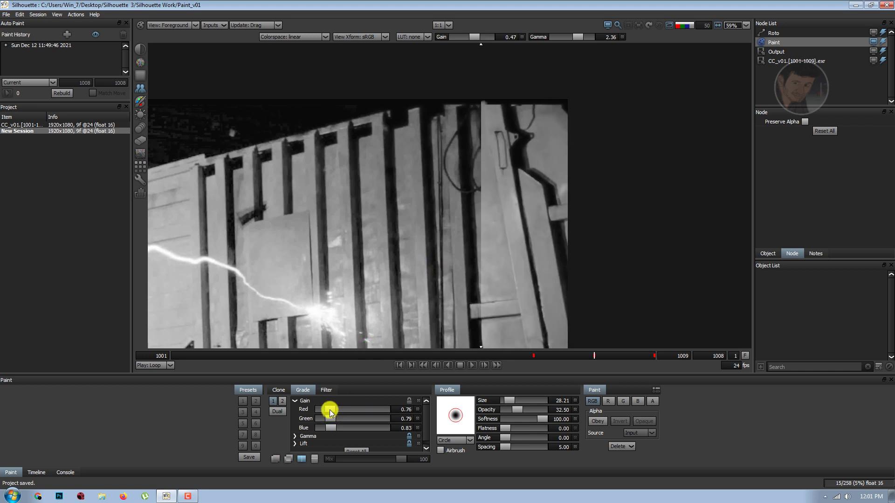
Step: Lower the clone gain to red 0.14, green 0.11, blue 0.14, and restore the RGB view
left_click_drag(329, 409, 321, 408)
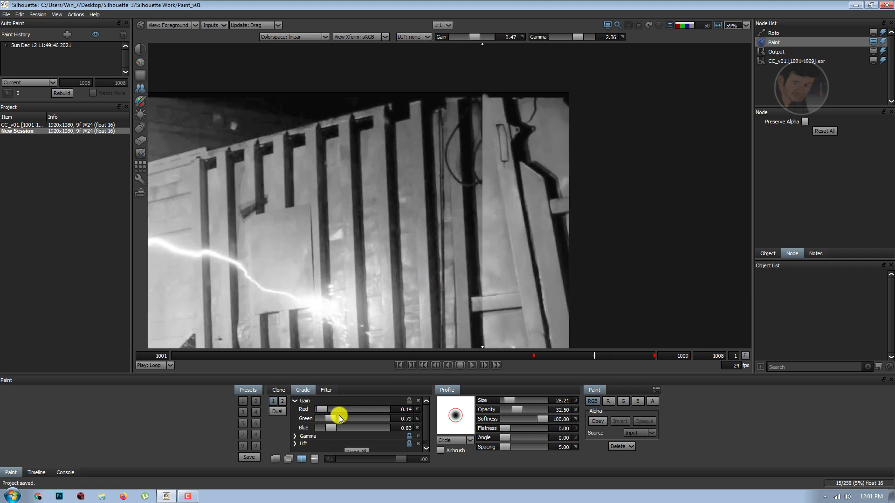
mouse_move(339, 418)
left_mouse_down()
mouse_move(321, 419)
mouse_move(325, 434)
left_mouse_up()
left_click(687, 28)
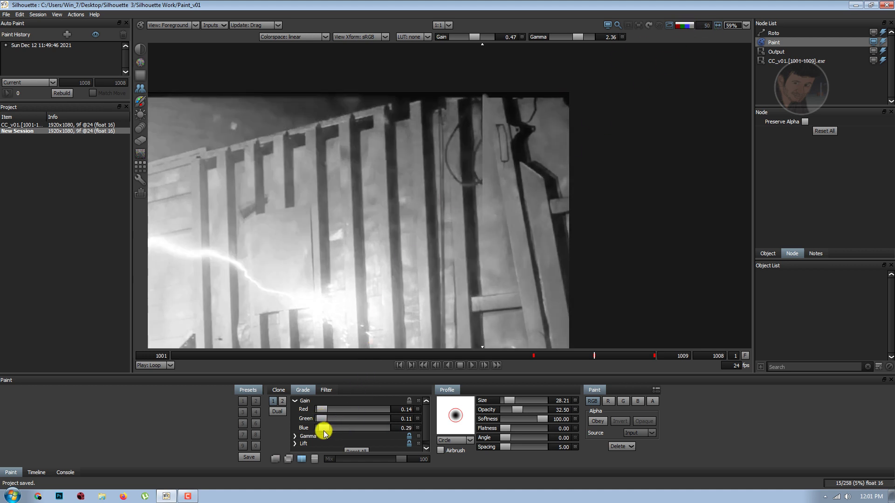
left_click(684, 27)
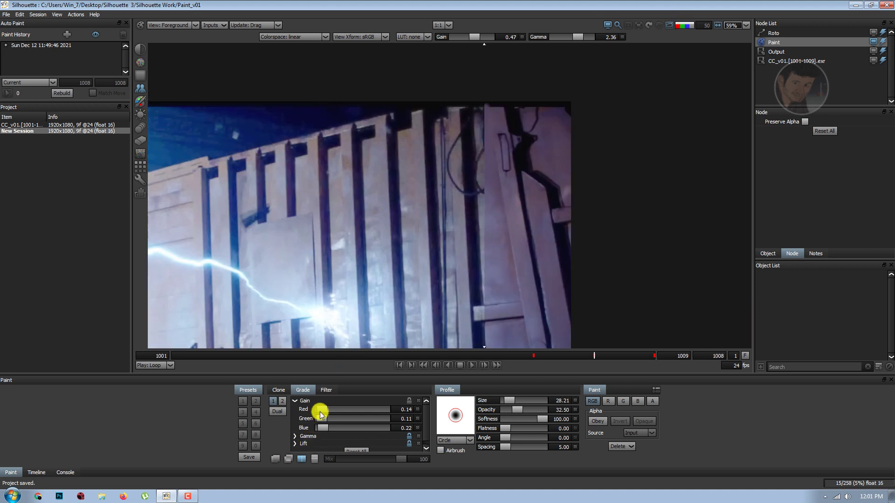
left_click_drag(323, 413, 321, 413)
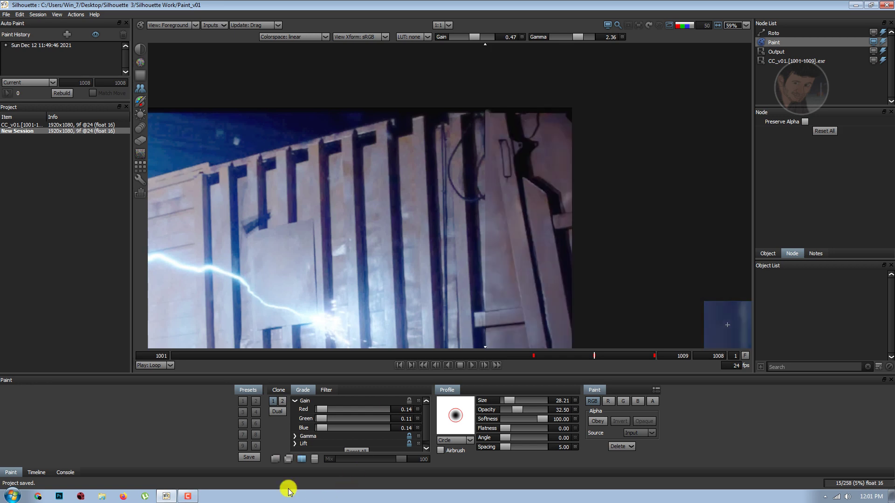
Step: Select the clone brush and paint a stroke over the vertical cable on frame 1008
left_click(278, 461)
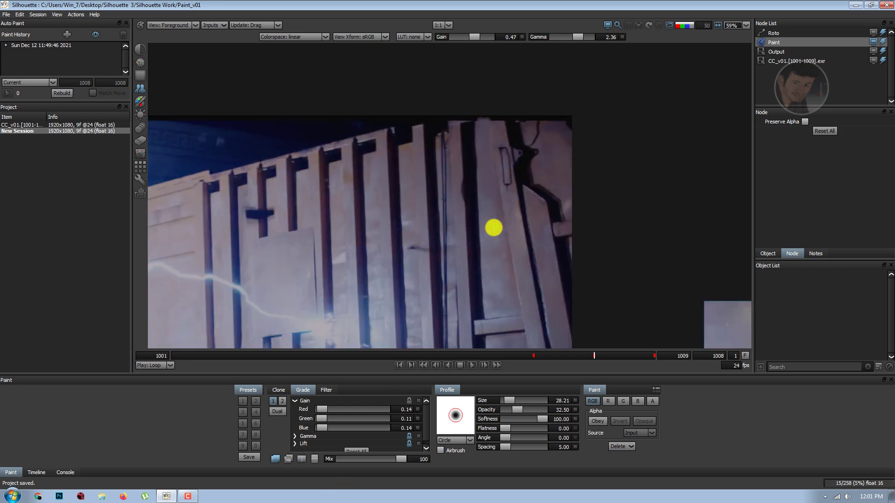
left_click_drag(493, 226, 538, 222)
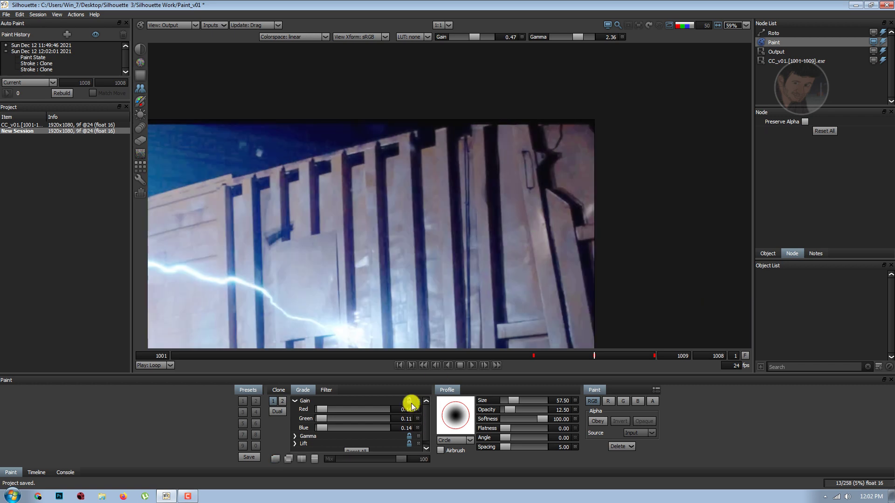
scroll(512, 242, "down", 1)
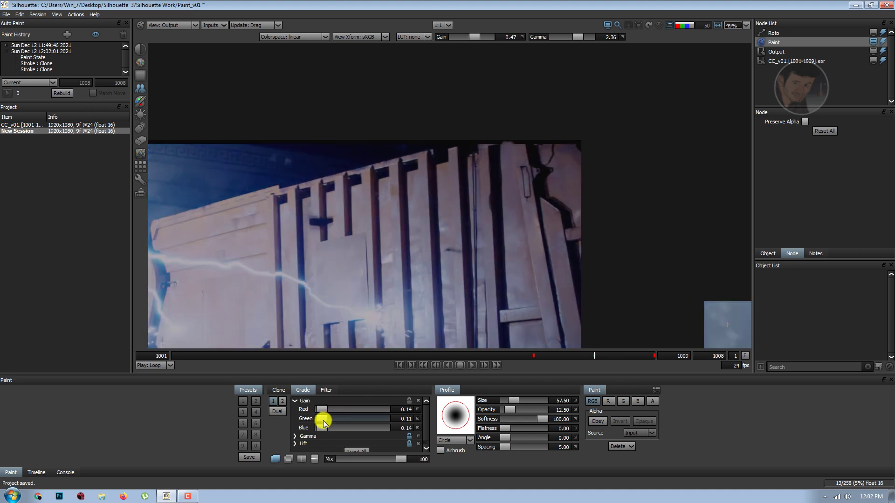
Step: Raise the clone source gamma to 1.17
left_click(295, 436)
scroll(433, 326, "down", 2)
scroll(387, 417, "down", 1)
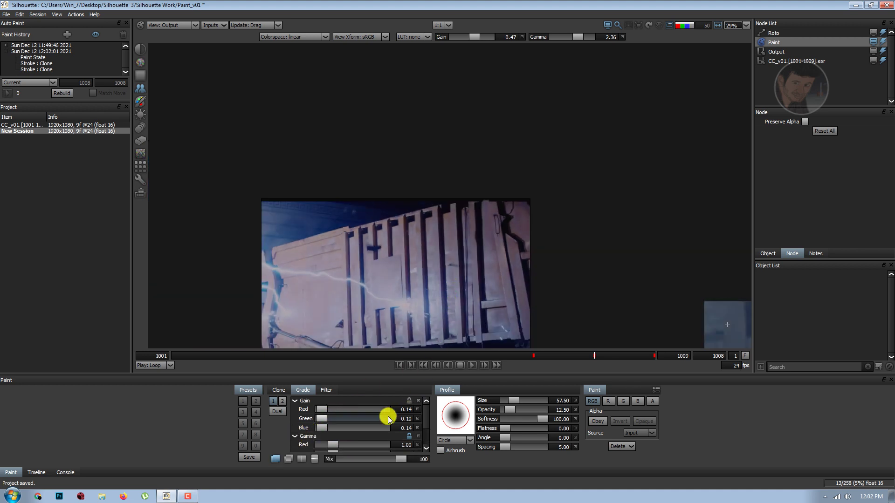
scroll(369, 431, "down", 2)
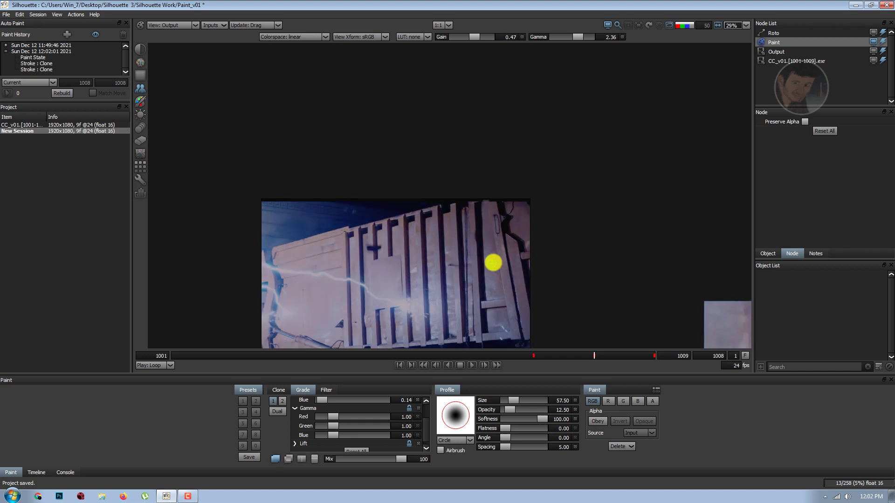
scroll(493, 257, "up", 2)
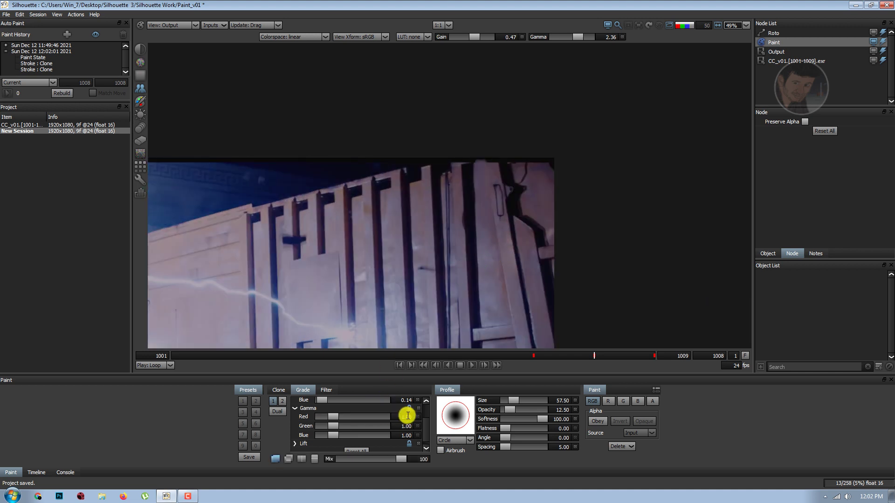
scroll(409, 416, "up", 5)
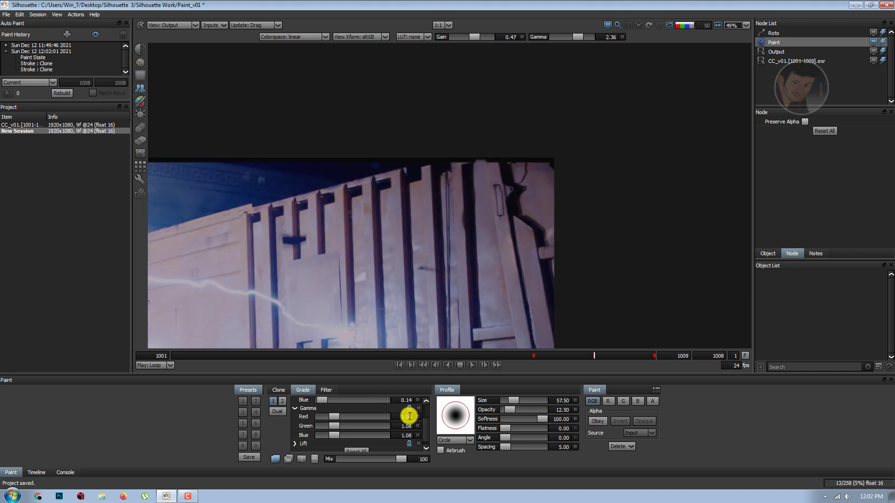
scroll(490, 261, "up", 1)
scroll(509, 239, "up", 1)
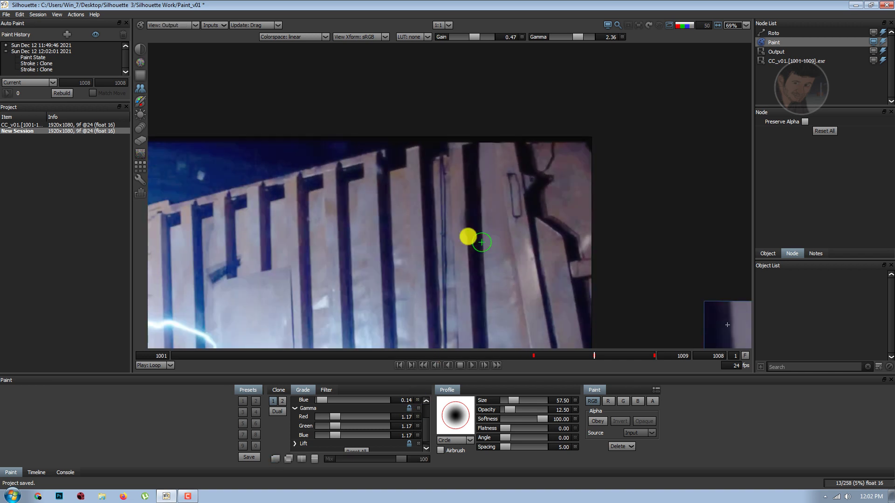
Step: Paint more clone strokes over the remaining cable, save the project, and go to frame 1007
left_click_drag(481, 239, 481, 199)
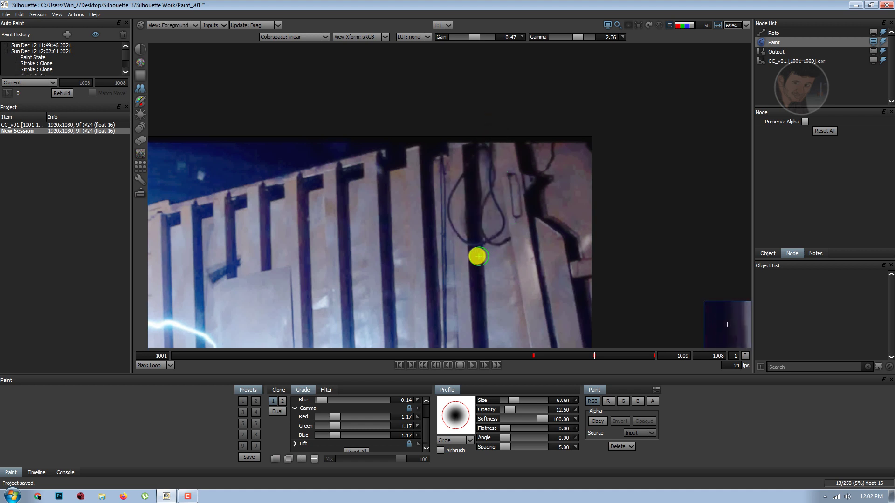
scroll(485, 205, "down", 3)
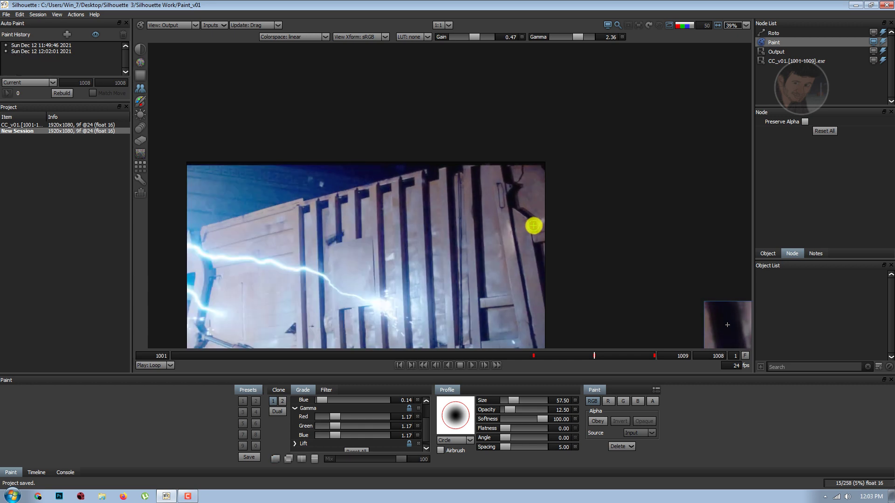
scroll(483, 210, "up", 2)
left_click(496, 217)
scroll(496, 216, "down", 2)
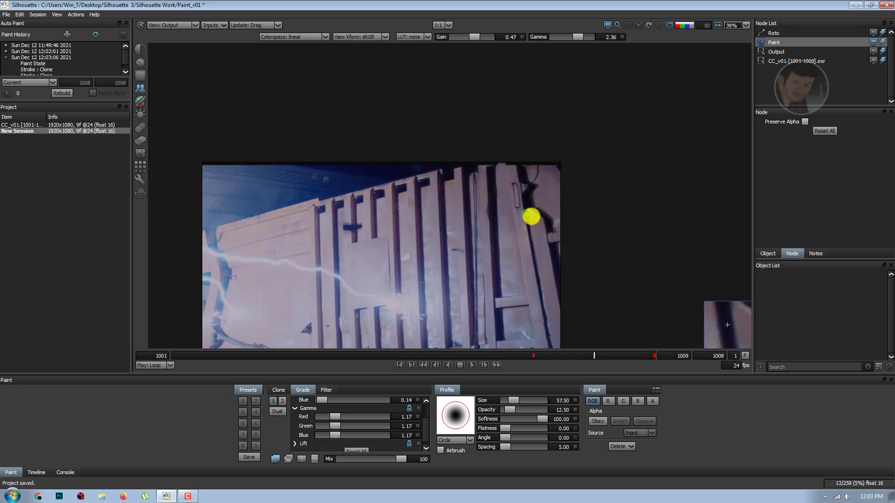
key("ctrl+s")
left_click(533, 357)
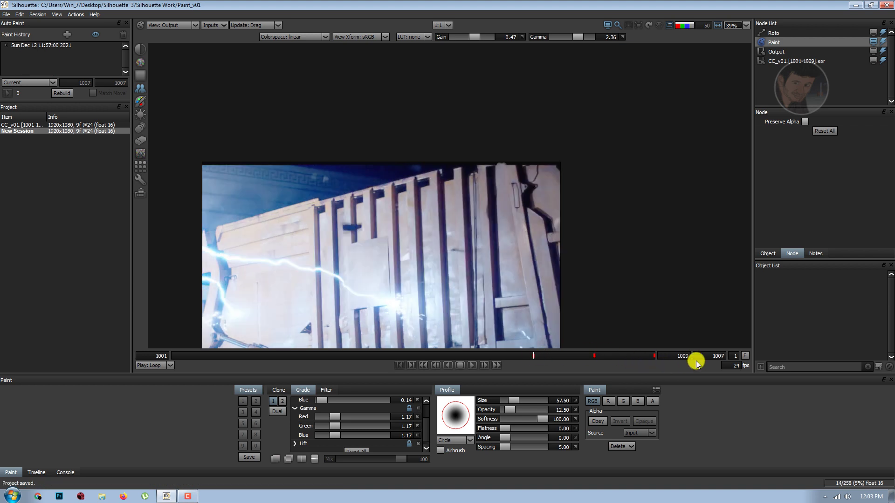
Step: Set the in-point to frame 1007 and loop-play the painted frames 1007–1009
key("i")
left_click(471, 365)
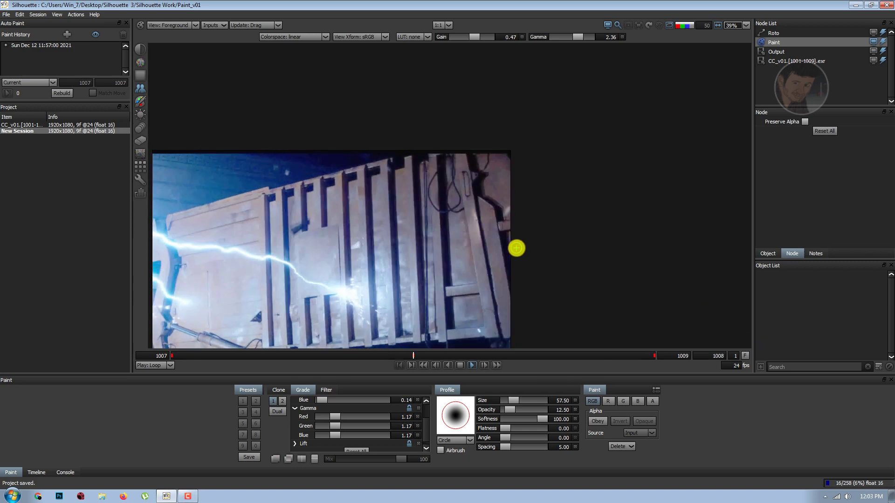
scroll(395, 185, "up", 3)
Step: Toggle between the original plate and painted output during playback to confirm the cable is gone
key("1")
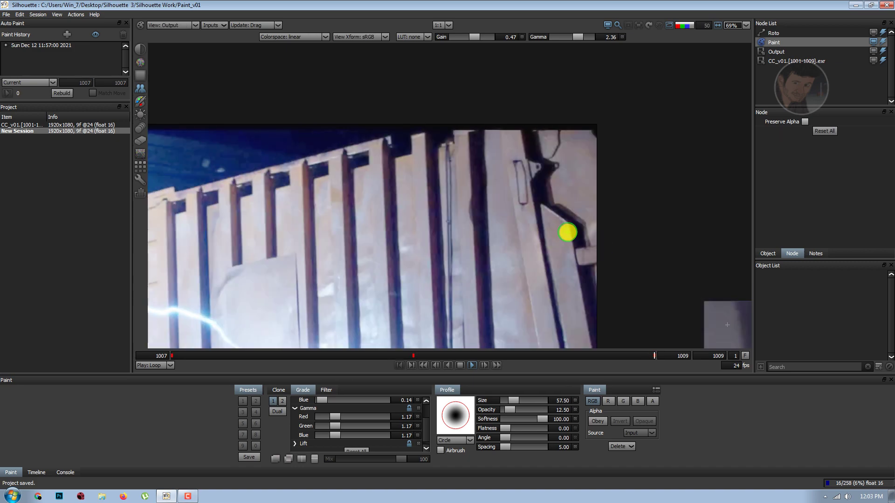
key("3")
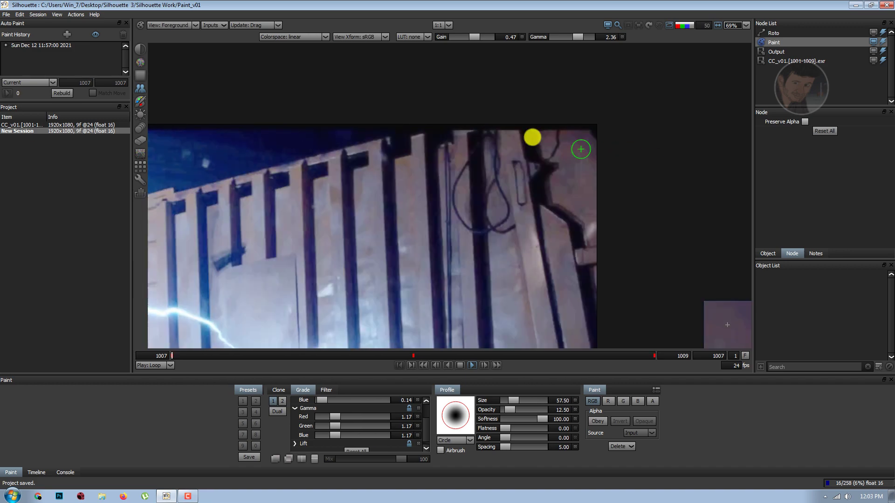
scroll(519, 133, "up", 2)
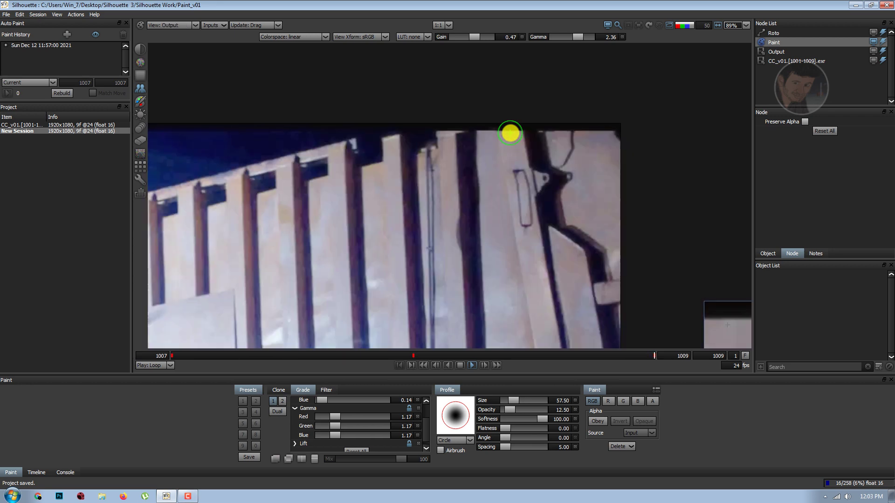
scroll(622, 194, "down", 3)
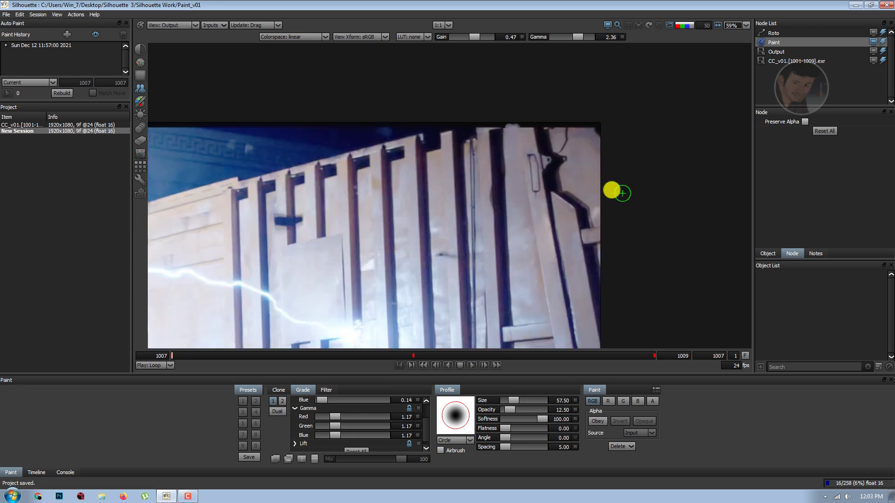
scroll(349, 112, "down", 2)
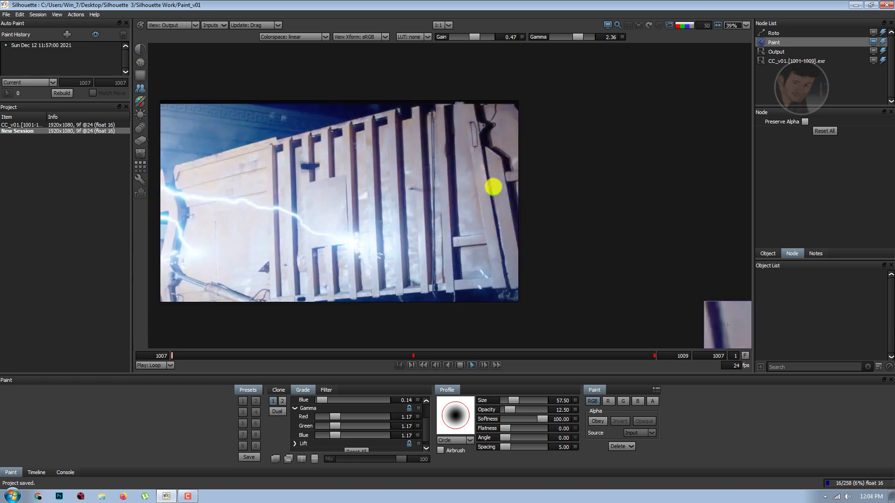
scroll(493, 187, "up", 1)
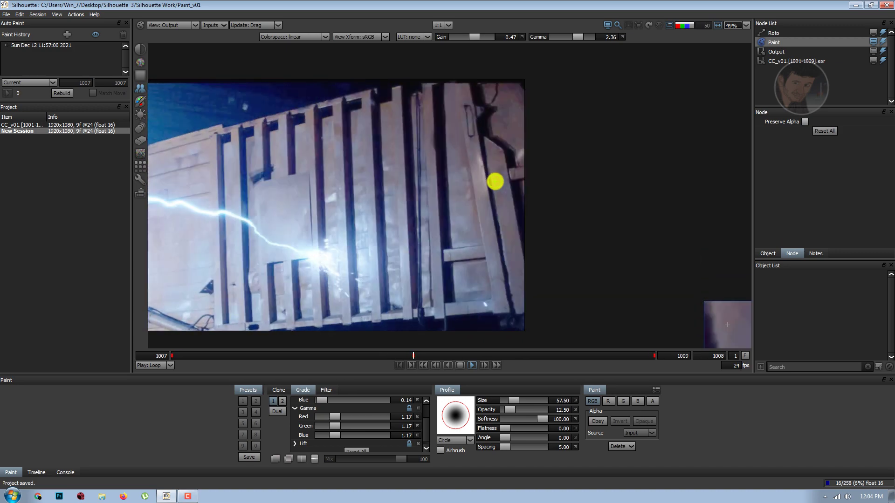
key("1")
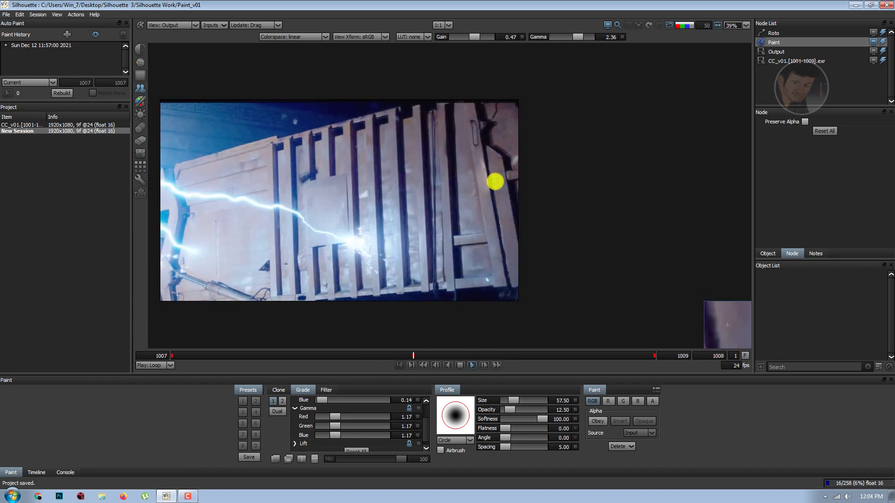
key("1")
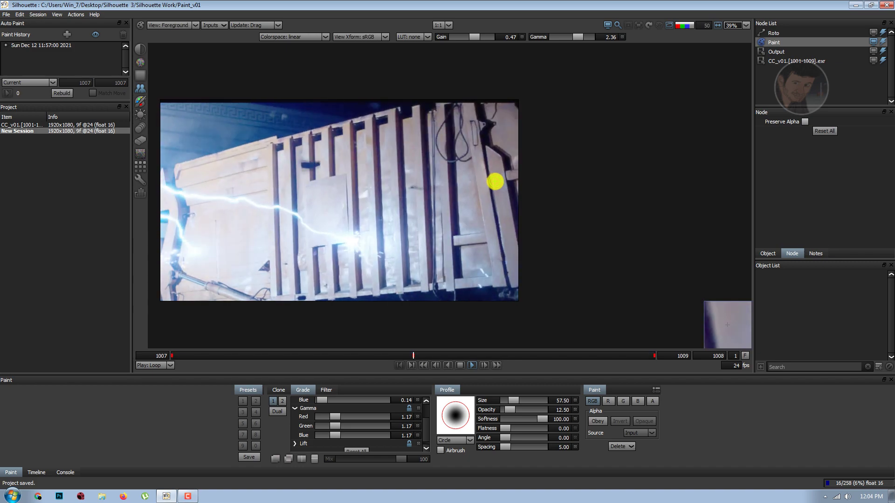
key("3")
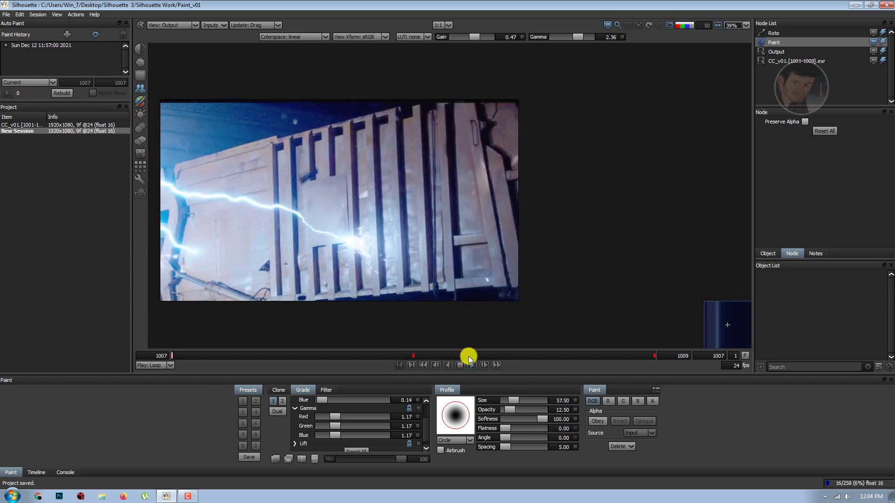